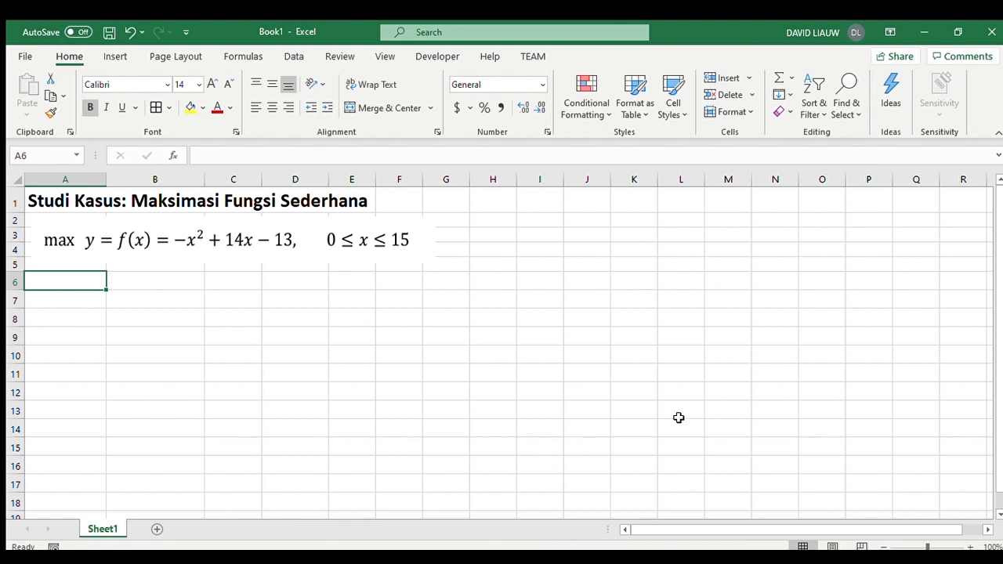
- Enter the header "Populasi" in A6 and fill the labels P1 to P10 down A7:A16
{"action": "left_click", "coordinate": [132, 241]}
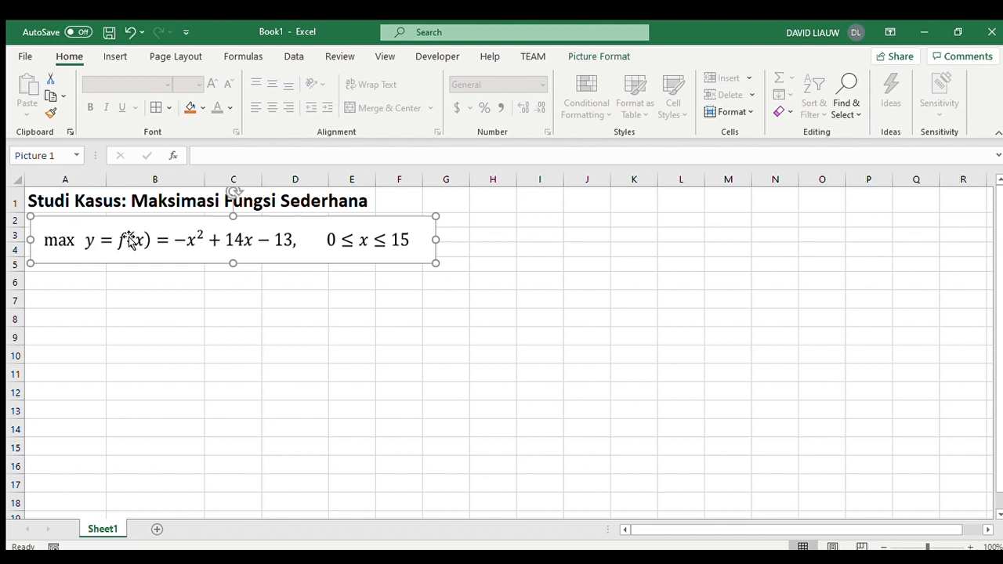
{"action": "left_click", "coordinate": [81, 275]}
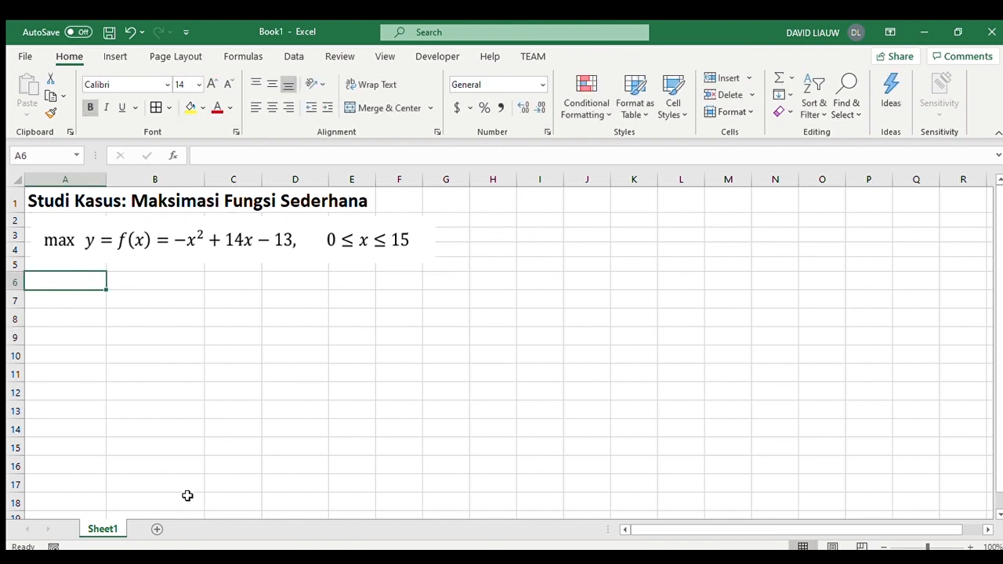
{"action": "type", "text": "Populasi"}
{"action": "key", "text": "Return"}
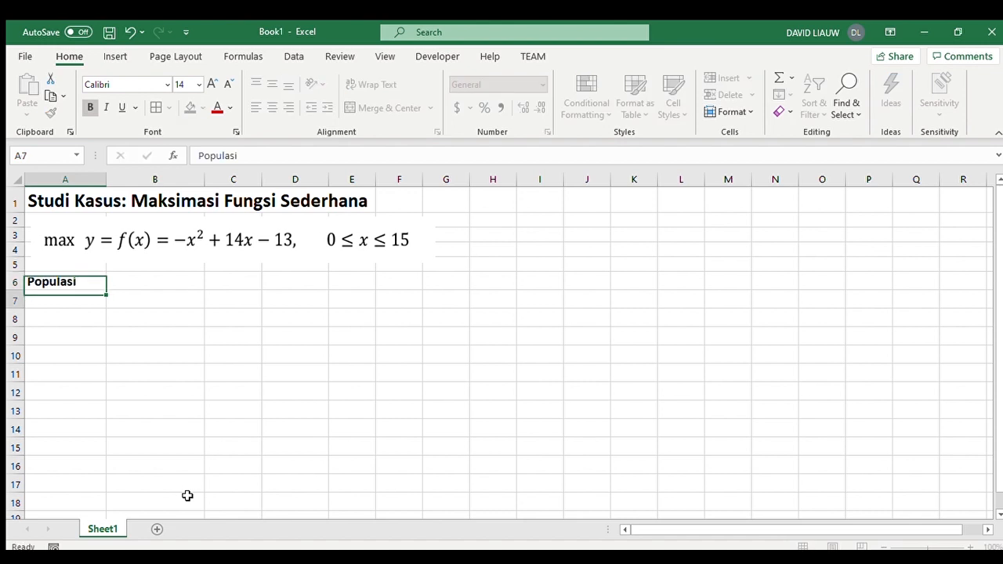
{"action": "type", "text": "P1"}
{"action": "key", "text": "Return"}
{"action": "type", "text": "P2"}
{"action": "key", "text": "Return"}
{"action": "left_click_drag", "start_coordinate": [82, 317], "coordinate": [105, 475]}
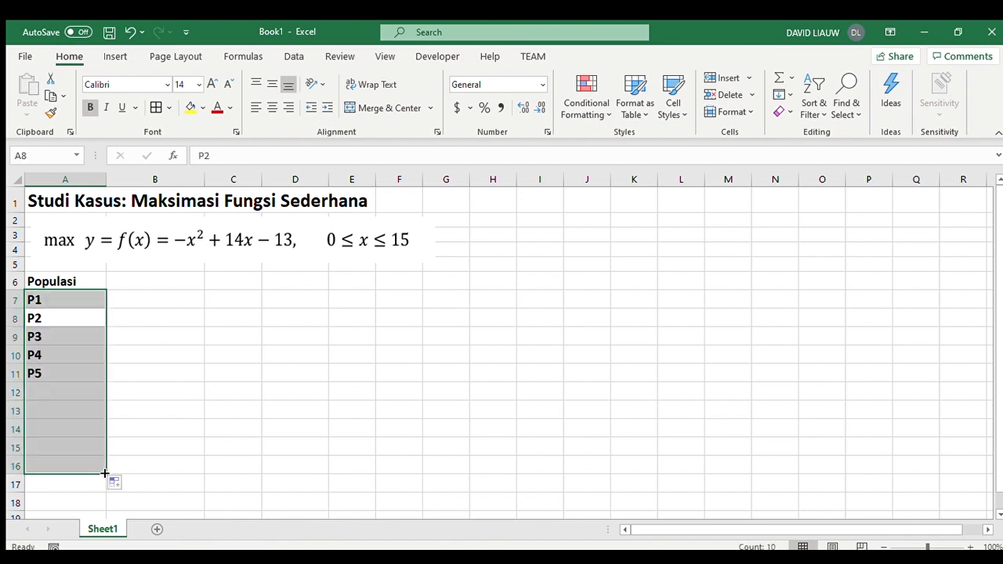
- Centre the population labels in A7:A16 and the Populasi header in A6
{"action": "left_click", "coordinate": [271, 107]}
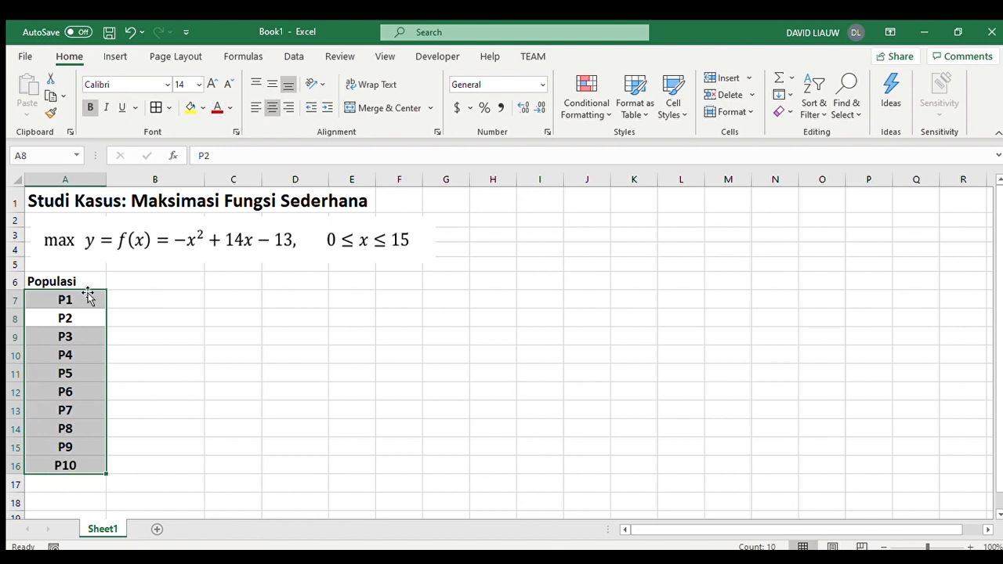
{"action": "left_click", "coordinate": [86, 281]}
{"action": "left_click", "coordinate": [270, 107]}
- Enter the header "Chomosome" in B6 and centre it
{"action": "left_click", "coordinate": [159, 281]}
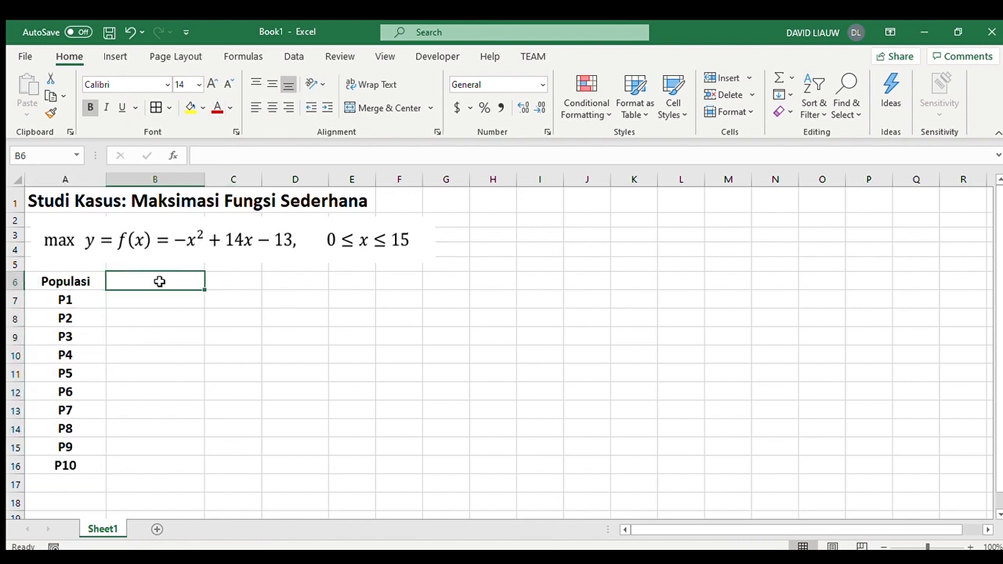
{"action": "type", "text": "Chom"}
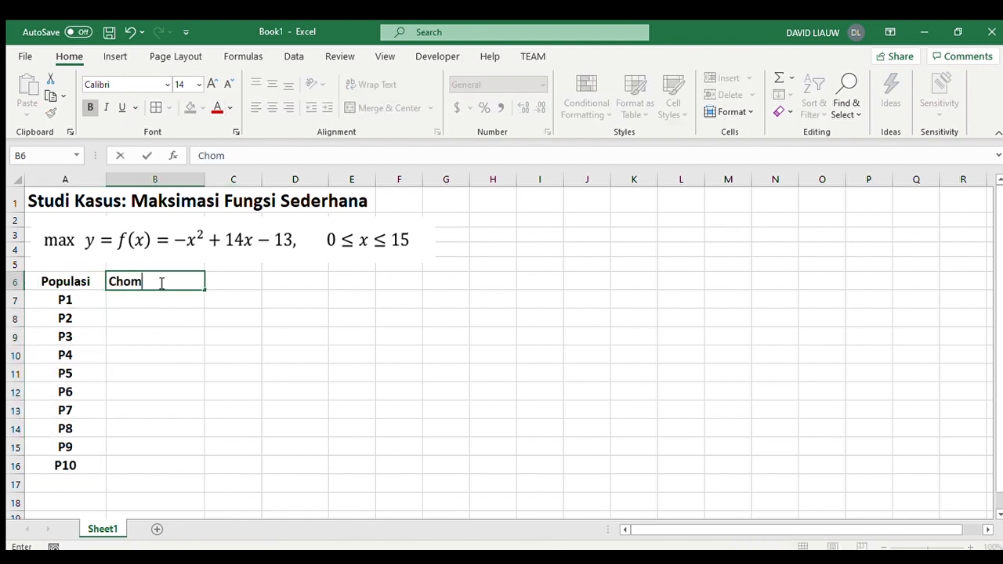
{"action": "type", "text": "osome"}
{"action": "key", "text": "Return"}
{"action": "left_click", "coordinate": [159, 281]}
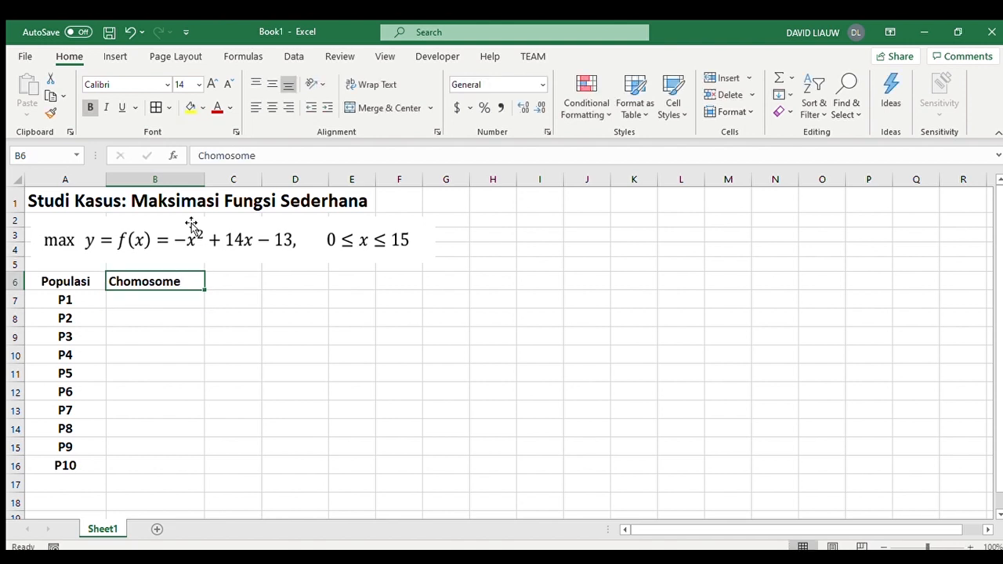
{"action": "left_click", "coordinate": [272, 108]}
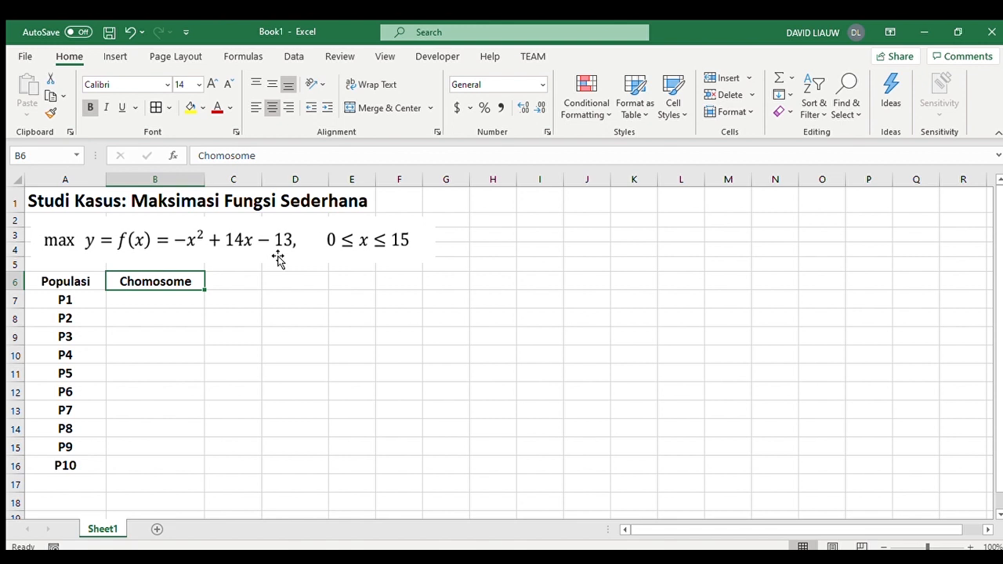
- Enter the header "x" in C6 and centre it
{"action": "left_click", "coordinate": [243, 283]}
{"action": "type", "text": "x"}
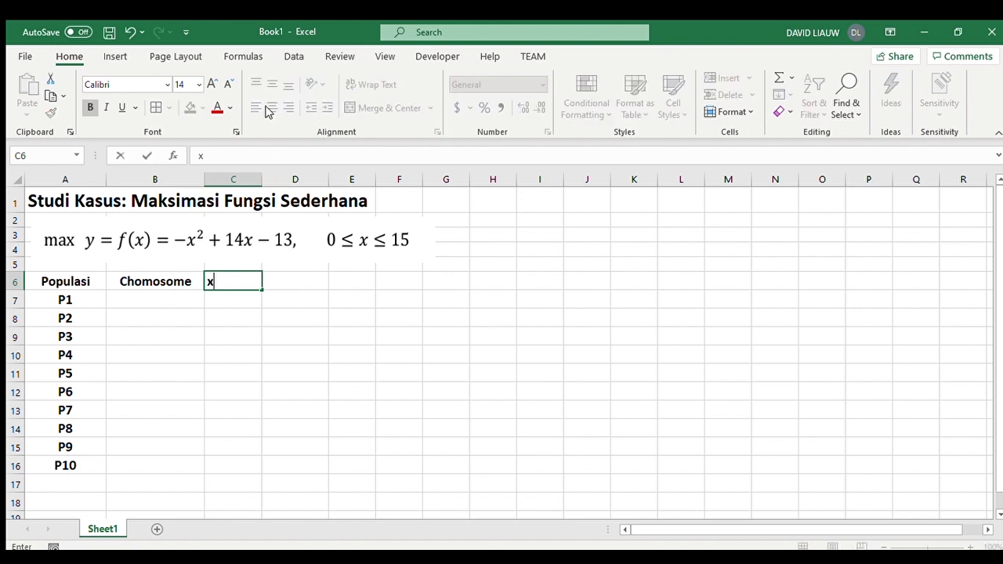
{"action": "key", "text": "Return"}
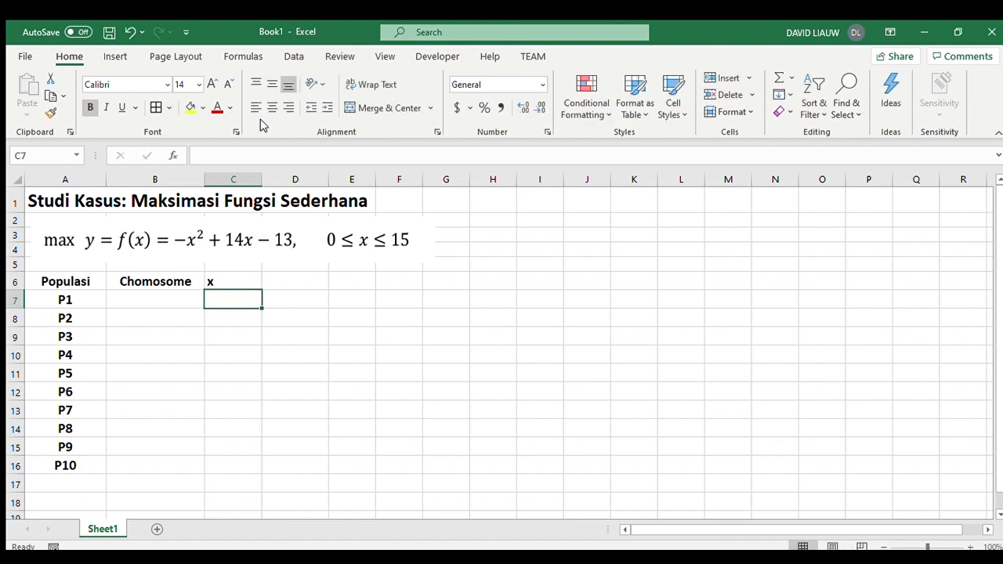
{"action": "left_click", "coordinate": [235, 278]}
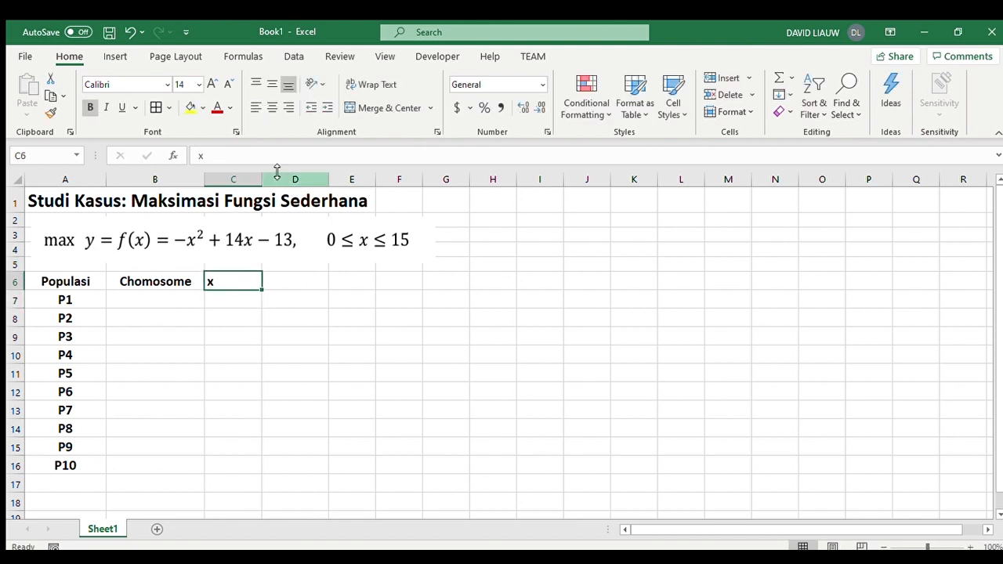
{"action": "left_click", "coordinate": [272, 107]}
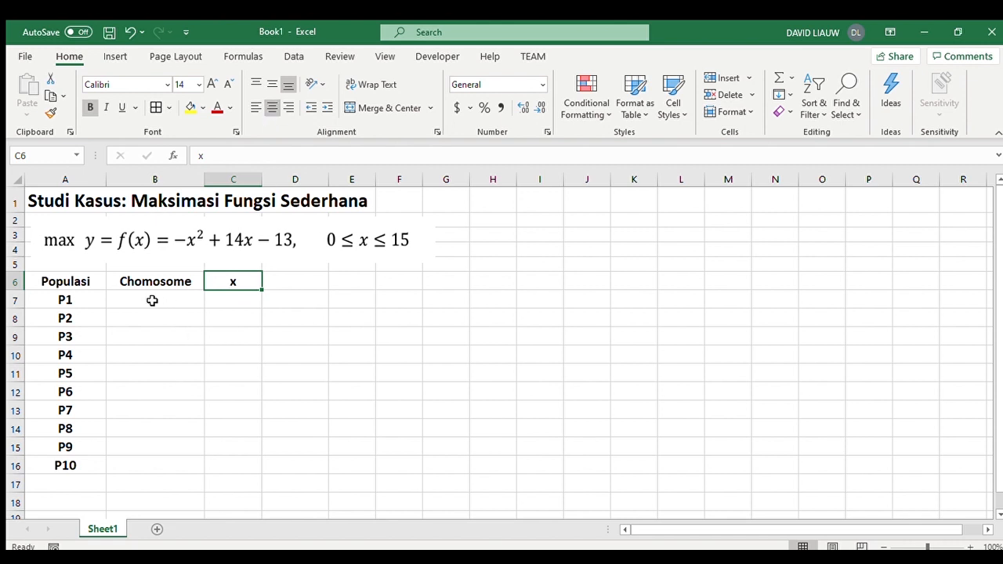
- Enter the header "f(x)" in D6 and centre it
{"action": "left_click", "coordinate": [300, 289]}
{"action": "type", "text": "f(x)"}
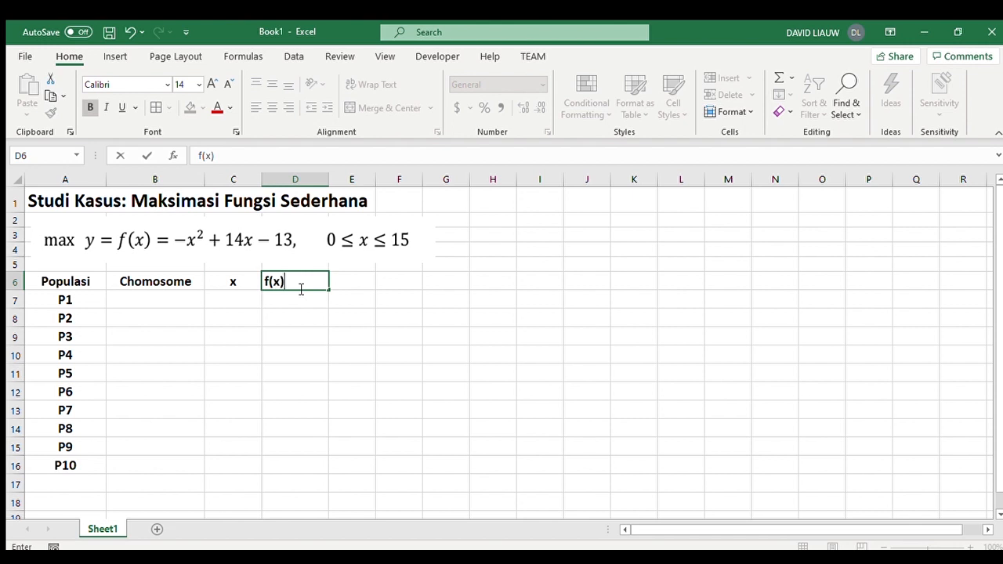
{"action": "key", "text": "Return"}
{"action": "left_click", "coordinate": [298, 281]}
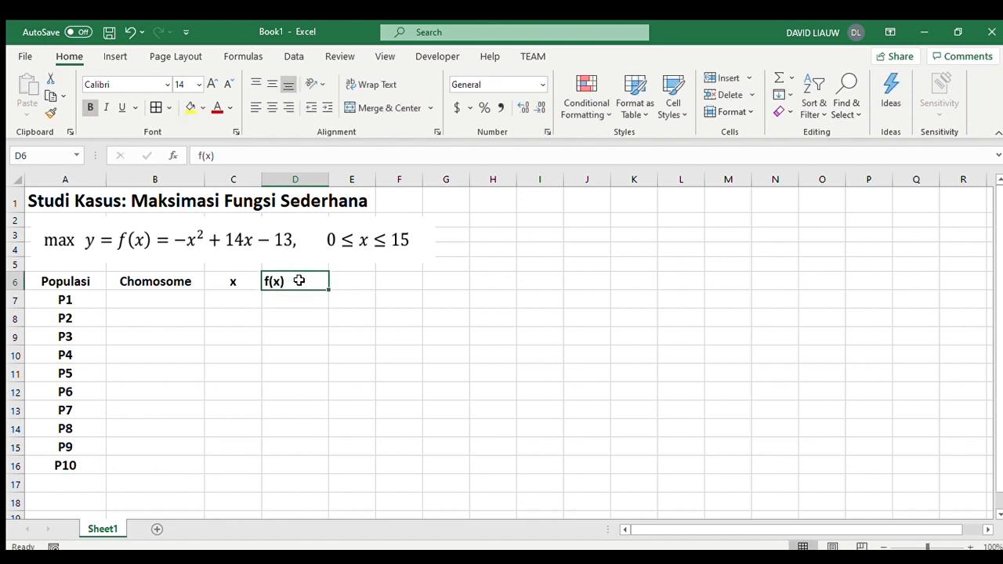
{"action": "left_click", "coordinate": [271, 110]}
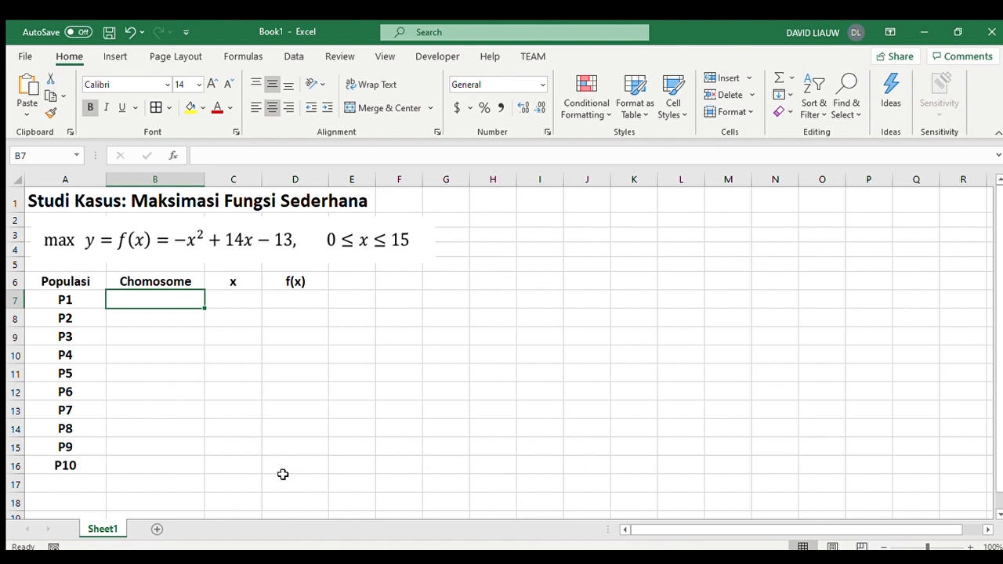
- Generate the chromosomes with =getChromosome(4) in B7 and fill the formula down to B16
{"action": "key", "text": "alt+Tab"}
{"action": "type", "text": "=get"}
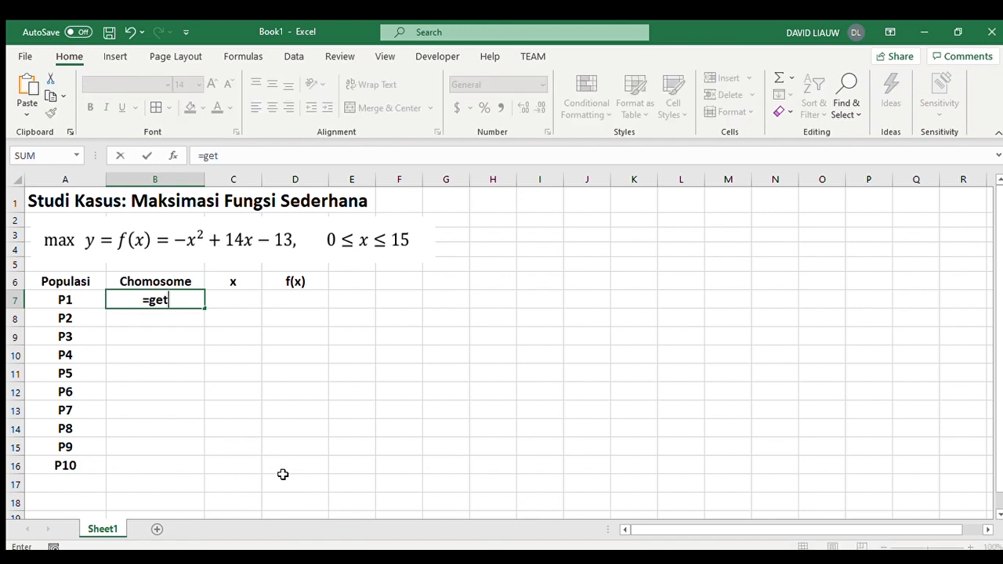
{"action": "key", "text": "Tab"}
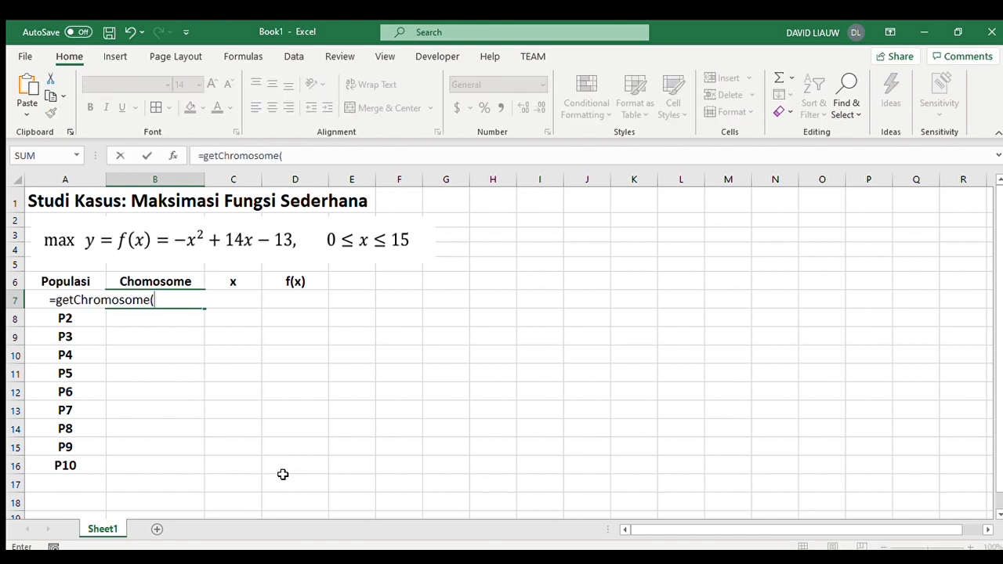
{"action": "type", "text": "4)"}
{"action": "key", "text": "Return"}
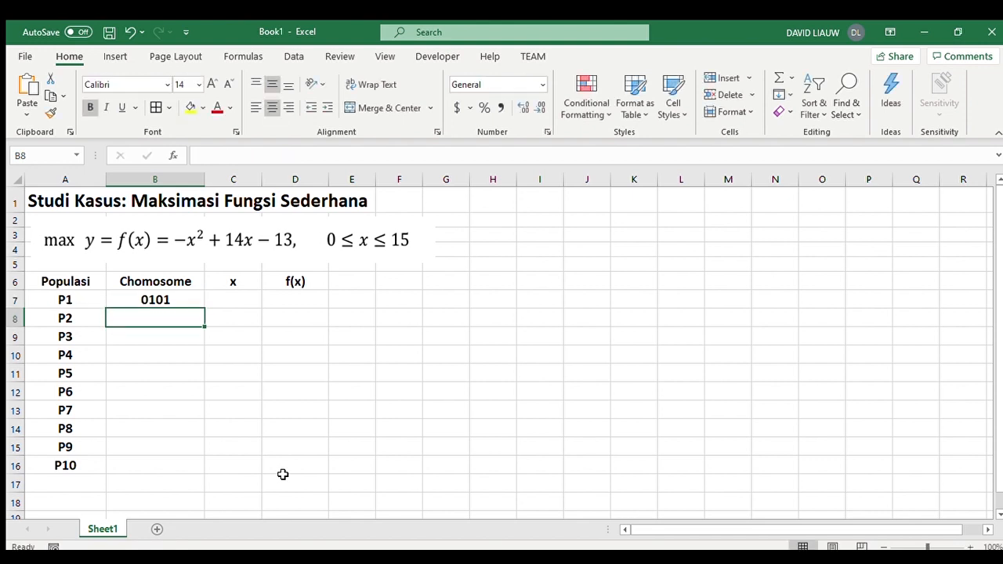
{"action": "left_click", "coordinate": [171, 301]}
{"action": "left_click_drag", "start_coordinate": [204, 308], "coordinate": [196, 480]}
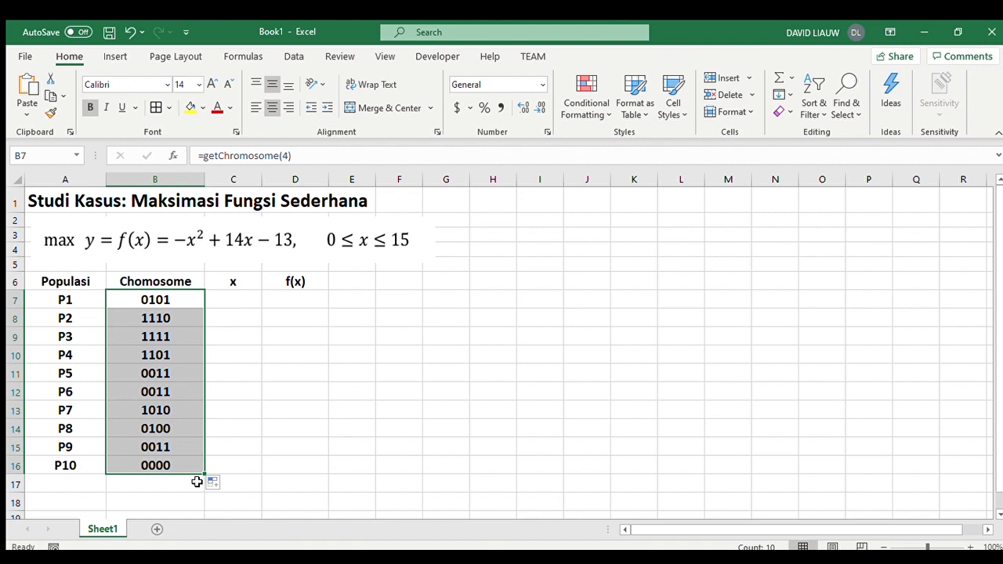
- Replace the chromosome formulas in B7:B16 with their fixed values, using the Text number format to keep the leading zeros
{"action": "key", "text": "ctrl+c"}
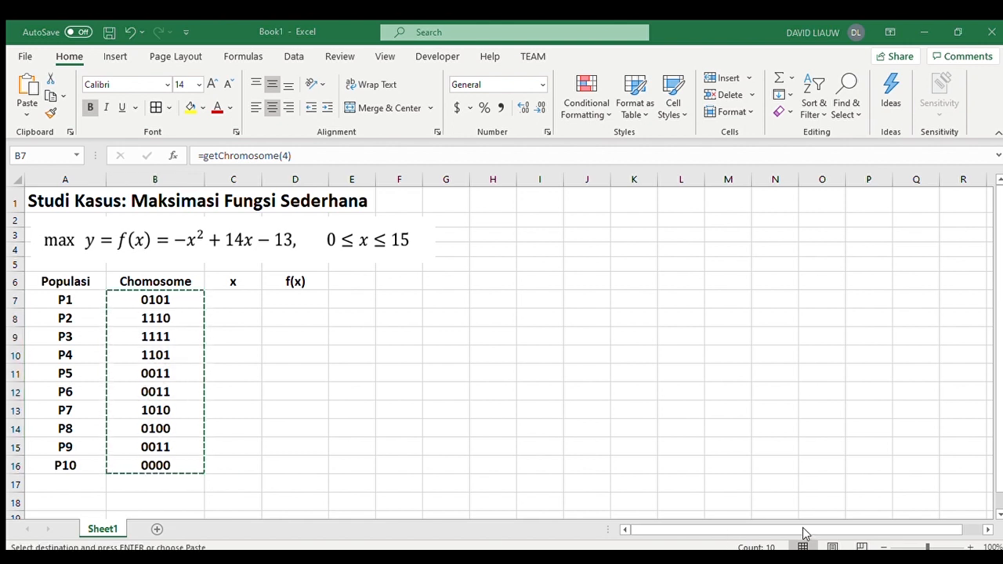
{"action": "key", "text": "Return"}
{"action": "key", "text": "ctrl+v"}
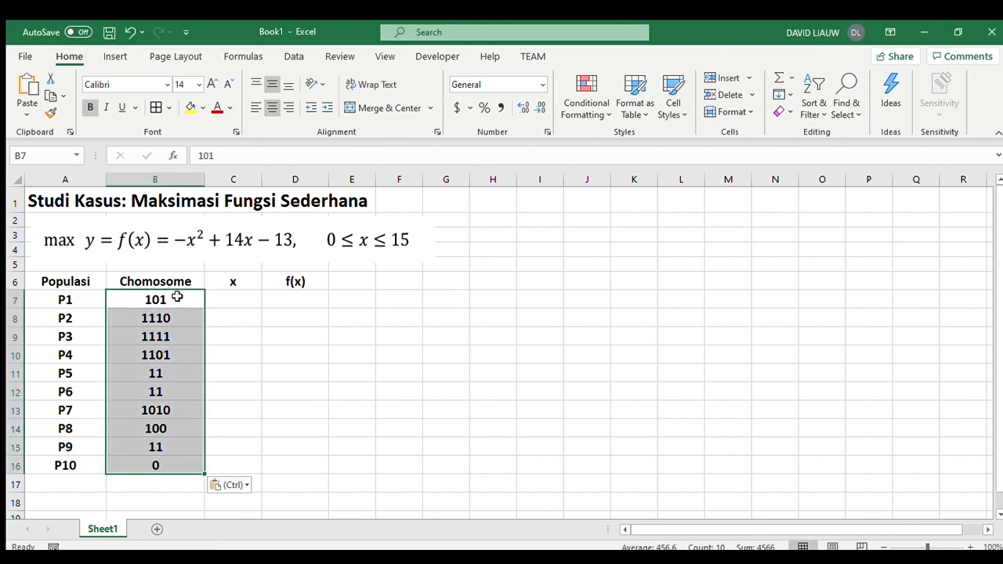
{"action": "key", "text": "Escape"}
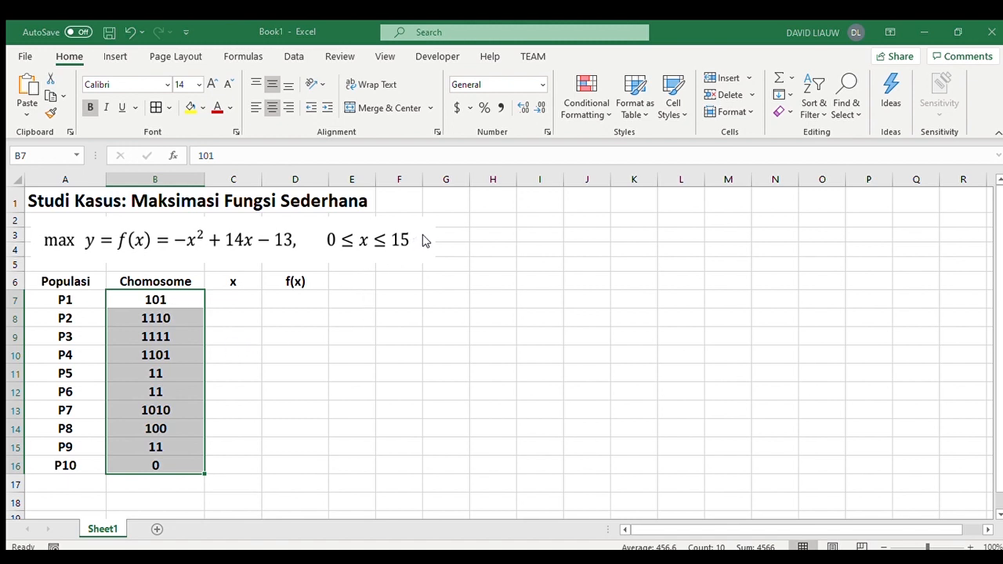
{"action": "left_click", "coordinate": [679, 415]}
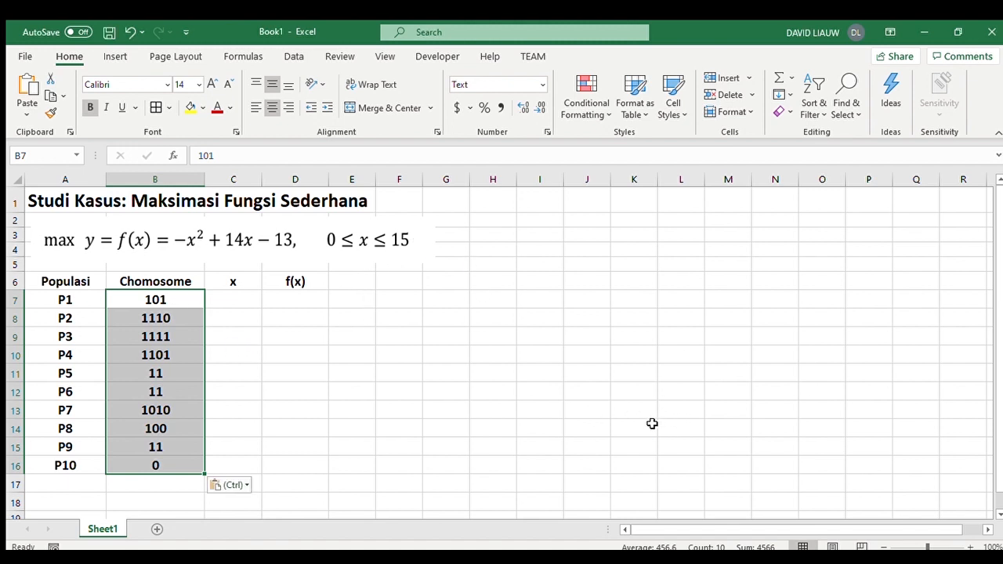
{"action": "key", "text": "ctrl+v"}
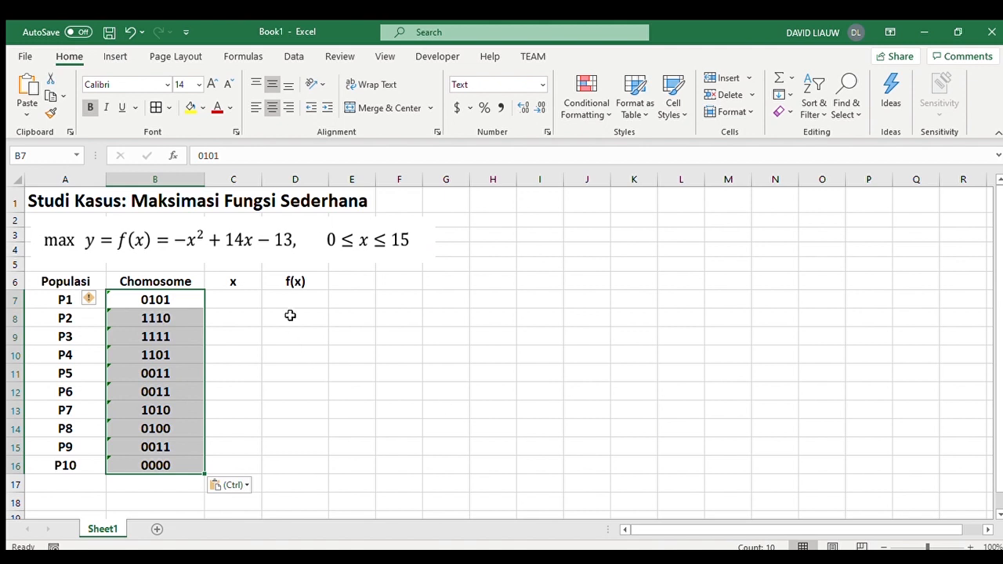
{"action": "left_click", "coordinate": [219, 294]}
{"action": "left_click_drag", "start_coordinate": [157, 296], "coordinate": [165, 463]}
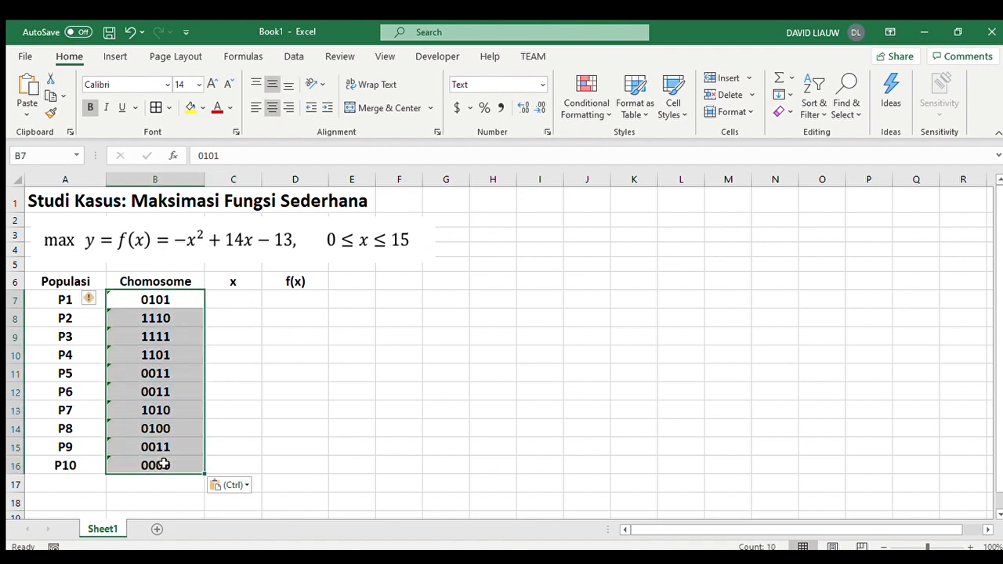
- Convert the chromosomes to centred decimal values in C7:C16, entering =BIN2DEC(B7) in C7 and filling it down
{"action": "left_click", "coordinate": [244, 306]}
{"action": "type", "text": "=bin"}
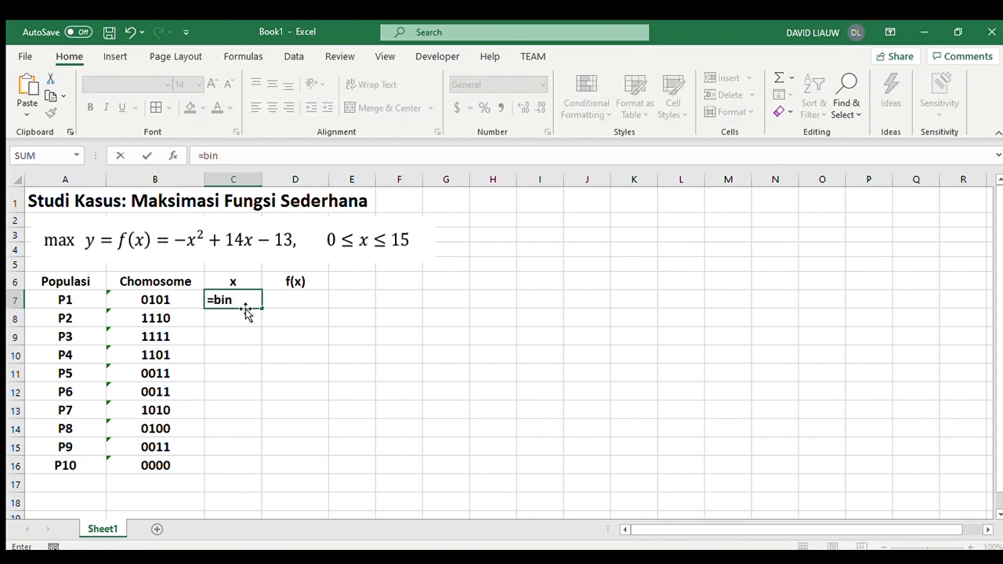
{"action": "key", "text": "Tab"}
{"action": "left_click", "coordinate": [144, 299]}
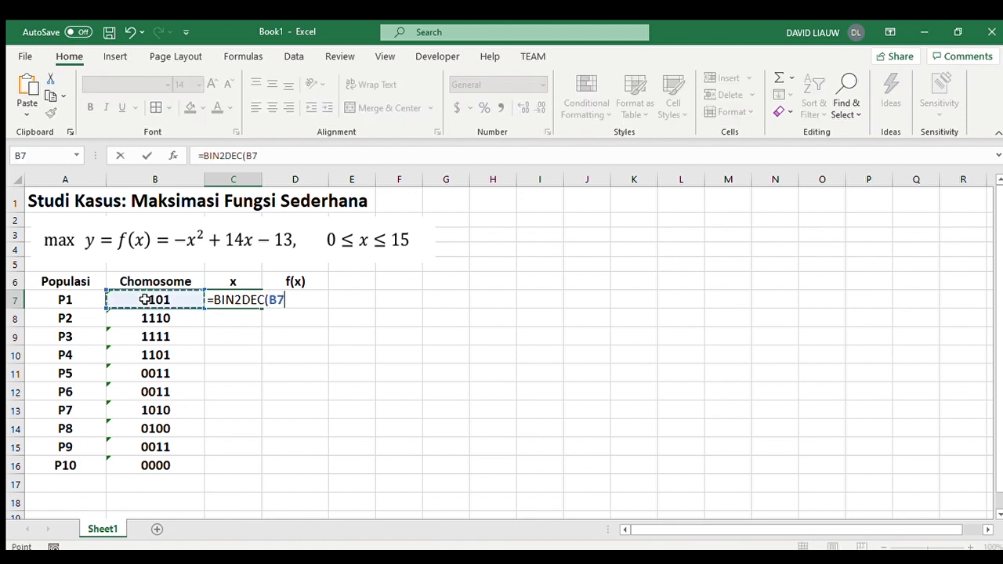
{"action": "type", "text": ")"}
{"action": "key", "text": "Return"}
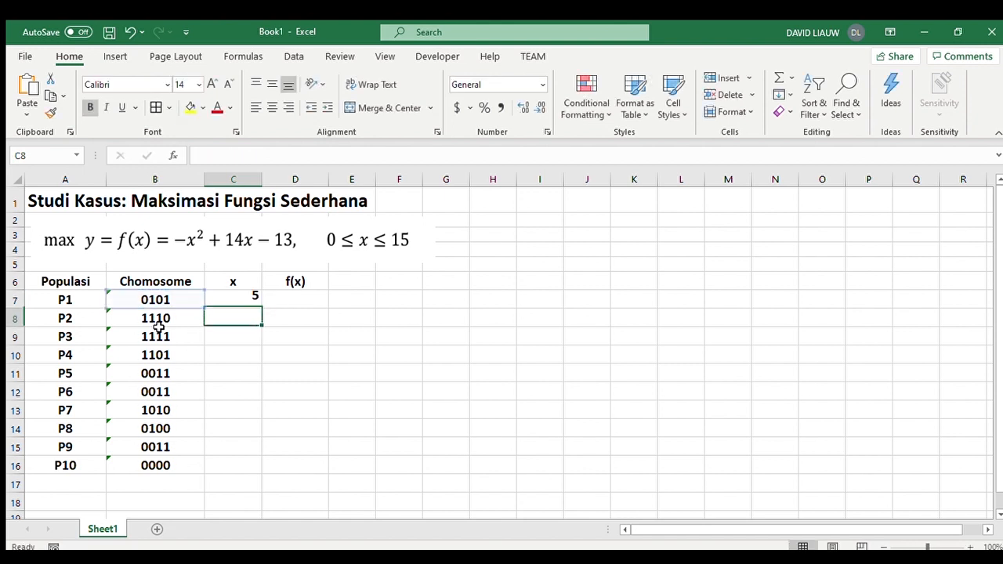
{"action": "left_click", "coordinate": [252, 303]}
{"action": "left_click_drag", "start_coordinate": [261, 307], "coordinate": [257, 467]}
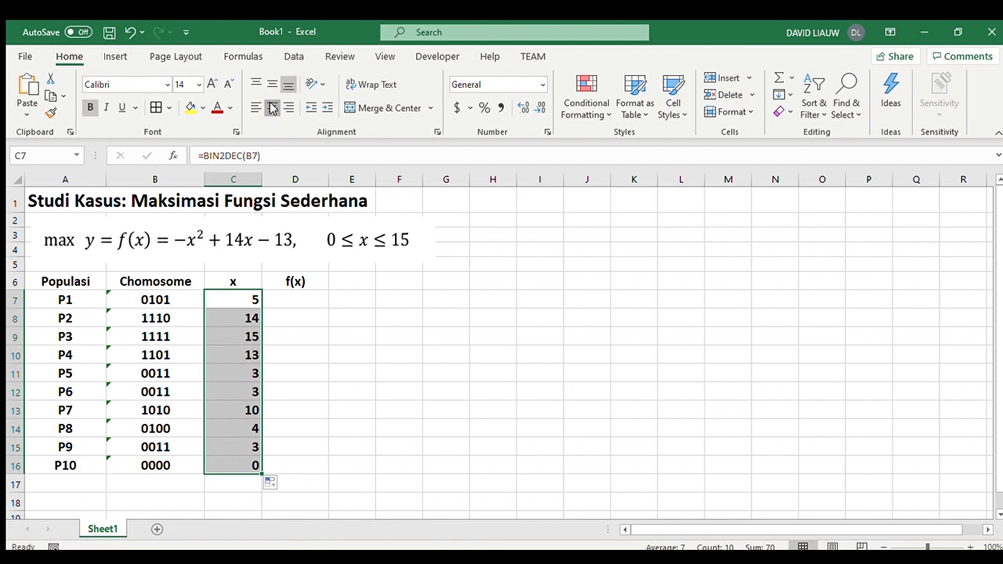
- Calculate f(x) with =-C7^2+14*C7-13 in D7 and fill the formula down to D16, centring the results
{"action": "left_click", "coordinate": [293, 299]}
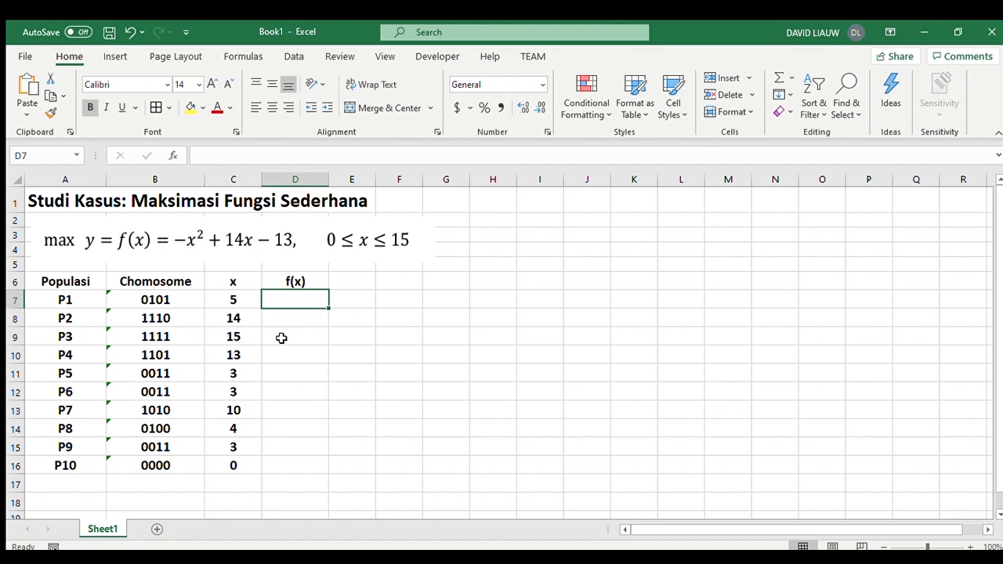
{"action": "type", "text": "=-"}
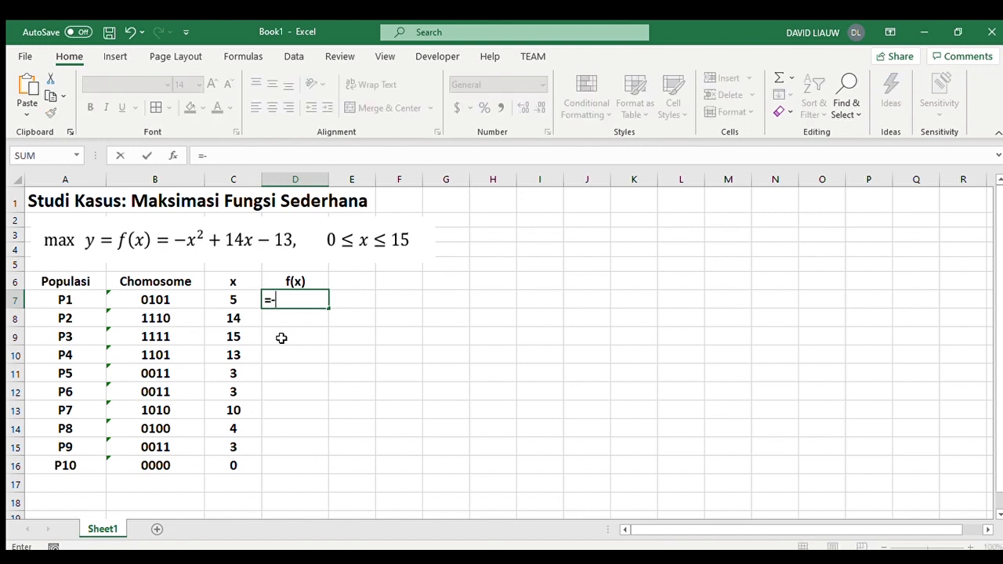
{"action": "left_click", "coordinate": [225, 298]}
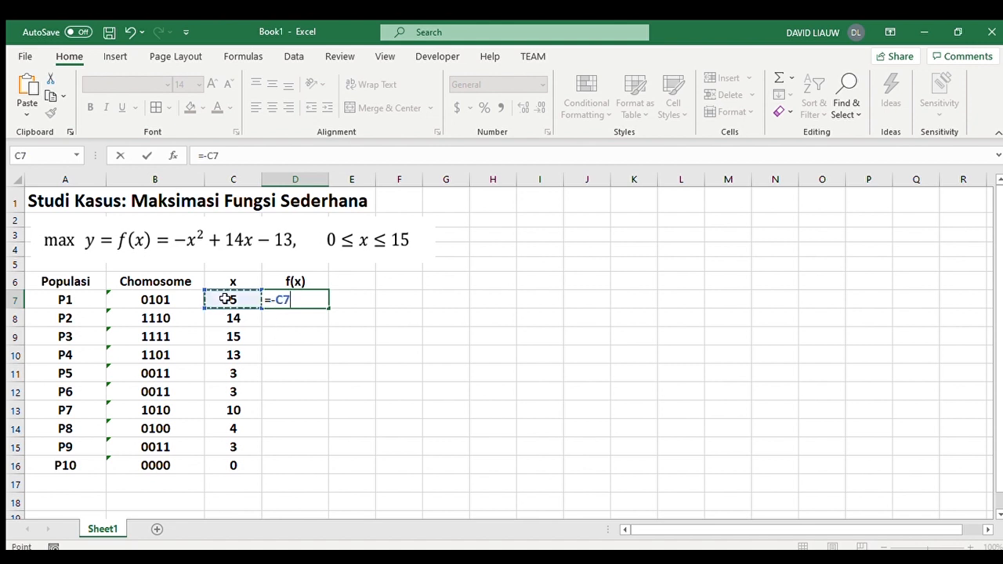
{"action": "type", "text": "^2+14*"}
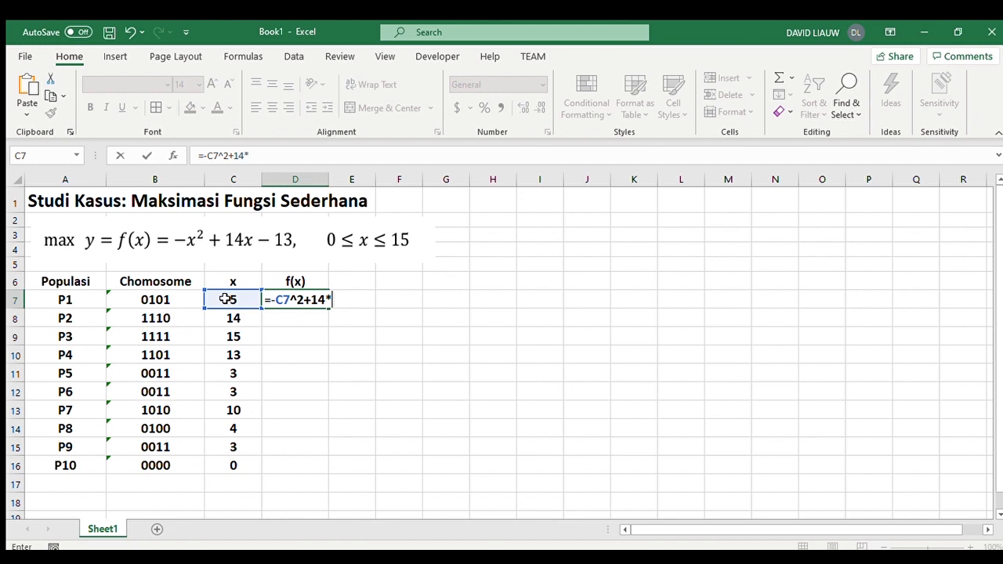
{"action": "left_click", "coordinate": [225, 299]}
{"action": "type", "text": "-13"}
{"action": "key", "text": "Return"}
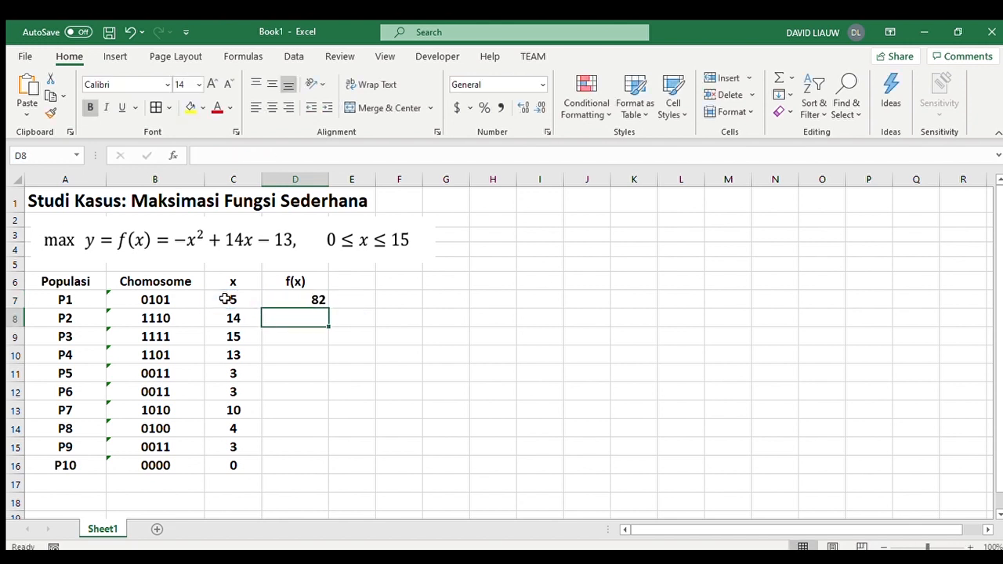
{"action": "left_click", "coordinate": [307, 300]}
{"action": "double_click", "coordinate": [329, 309]}
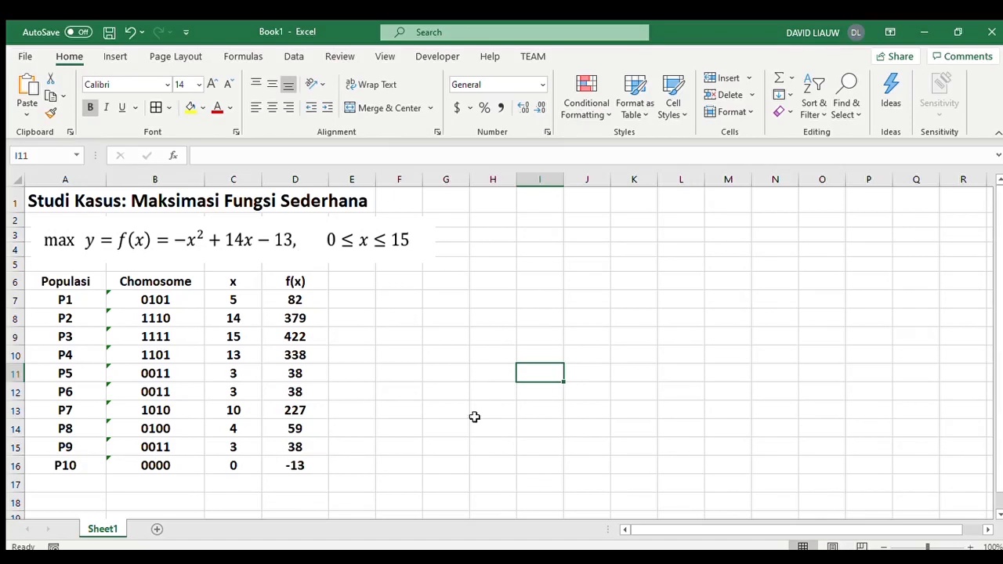
- Add a second f(x) heading in E6 and enter the custom function =HitungFx(C7) in E7
{"action": "key", "text": "alt+Tab"}
{"action": "left_click", "coordinate": [352, 284]}
{"action": "type", "text": "f(x)"}
{"action": "key", "text": "Return"}
{"action": "type", "text": "=HitungFx("}
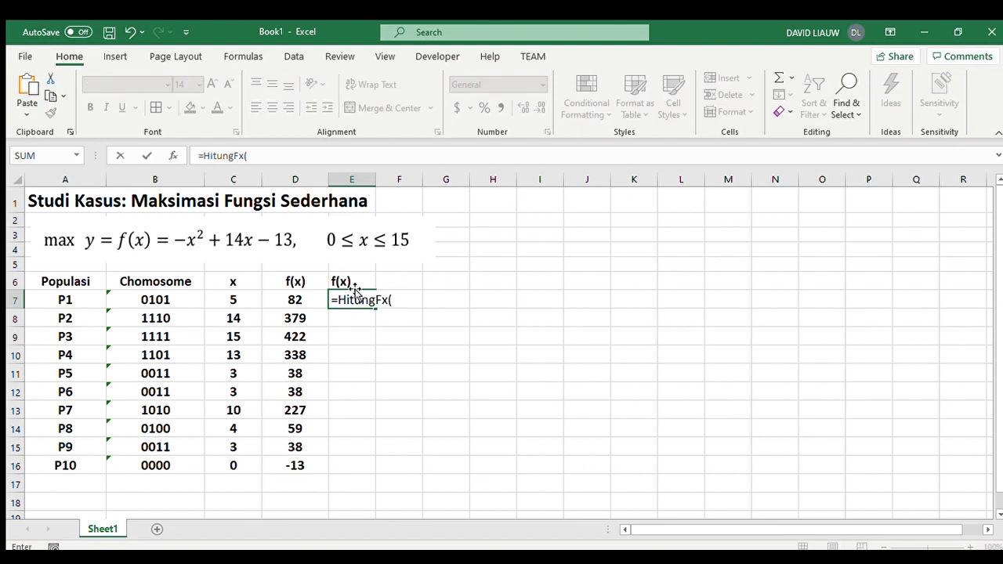
{"action": "left_click", "coordinate": [249, 300]}
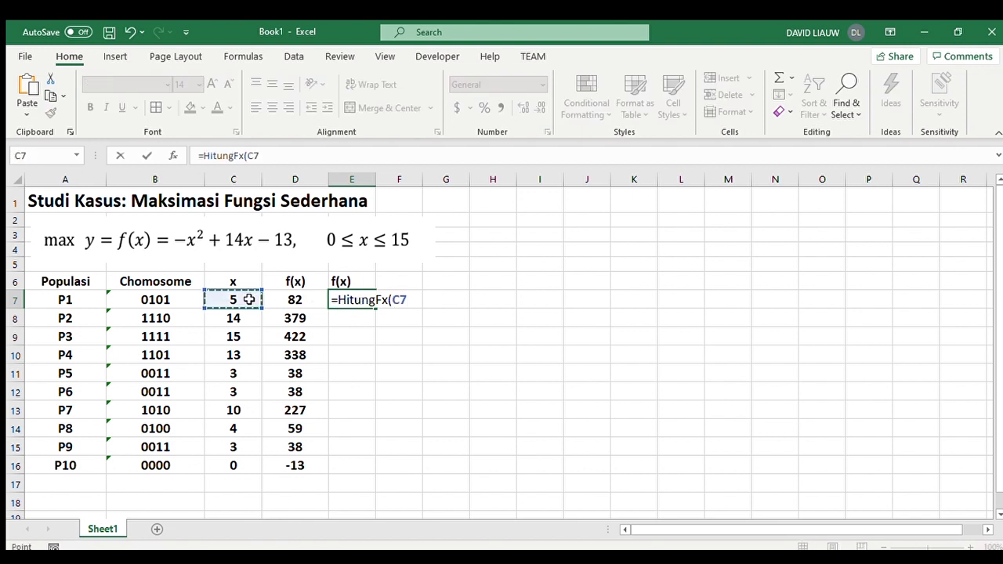
{"action": "key", "text": "Return"}
- Fill the HitungFx formula from E7 down to E16 and centre the values and the f(x) heading in E6
{"action": "left_click", "coordinate": [366, 298]}
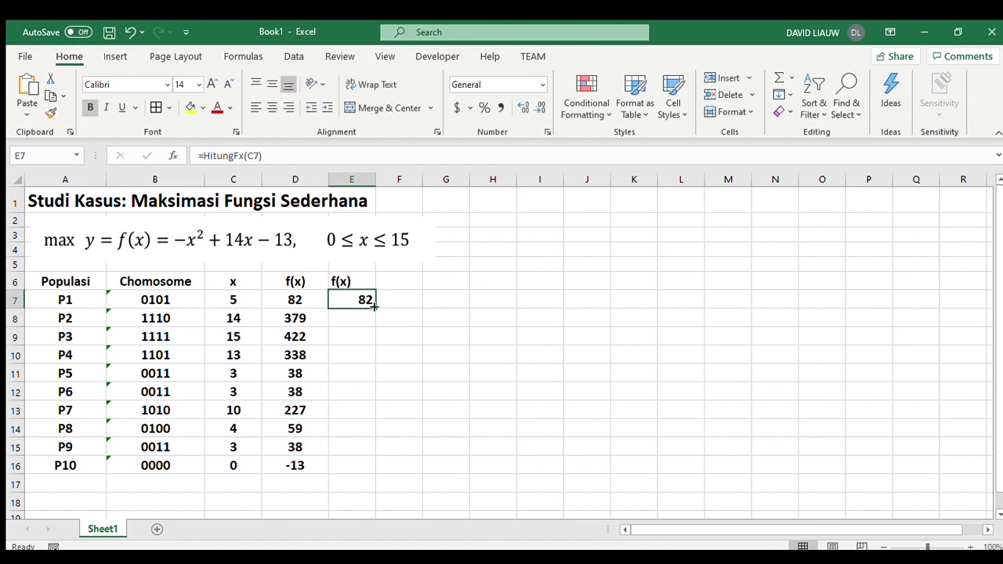
{"action": "left_click_drag", "start_coordinate": [374, 306], "coordinate": [379, 474]}
{"action": "left_click", "coordinate": [272, 107]}
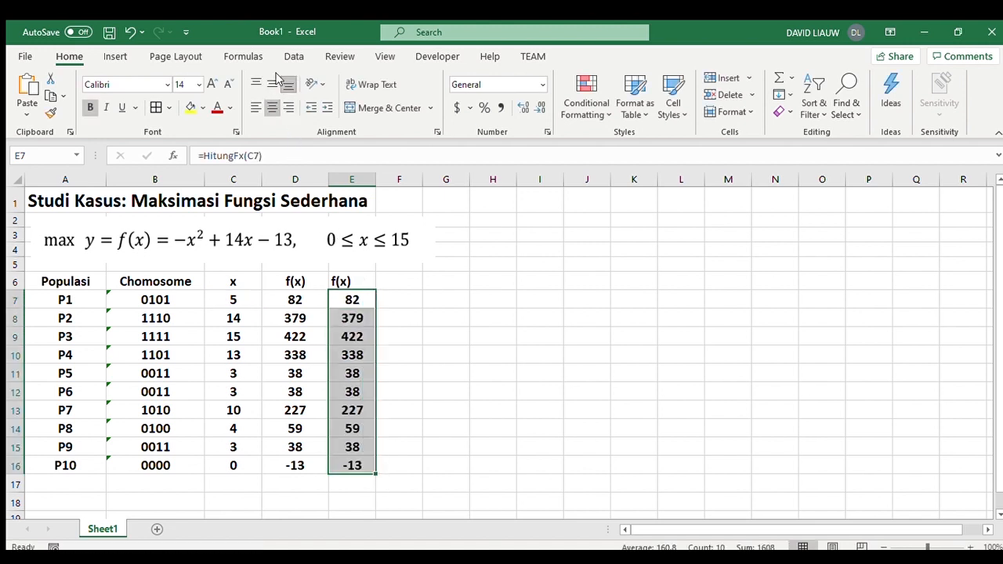
{"action": "left_click", "coordinate": [341, 279]}
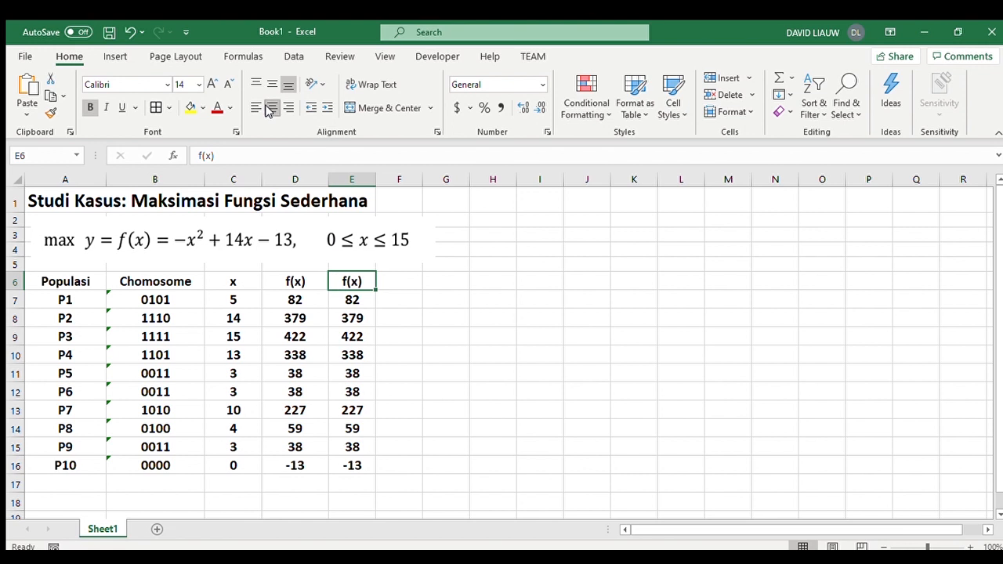
- Compare the direct formula in D7 with the custom-function formula in E7
{"action": "left_click", "coordinate": [296, 297]}
{"action": "left_click", "coordinate": [324, 155]}
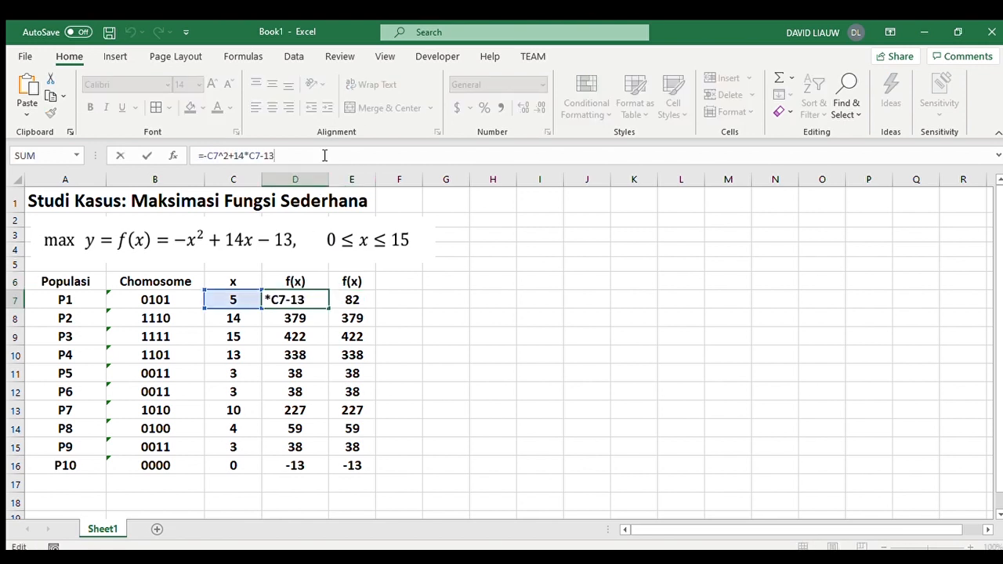
{"action": "key", "text": "Return"}
{"action": "key", "text": "Right"}
{"action": "key", "text": "Up"}
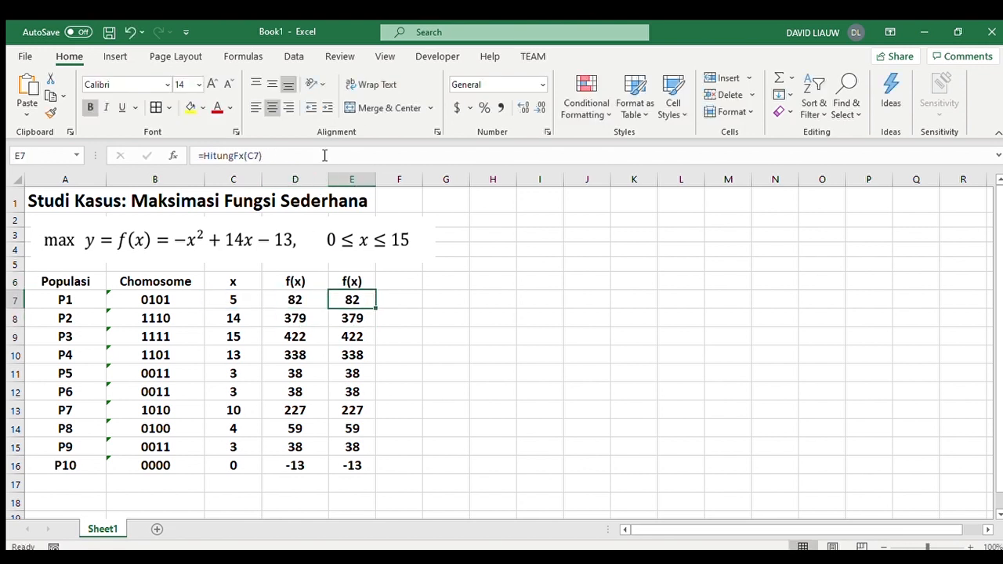
{"action": "left_click", "coordinate": [324, 155]}
{"action": "key", "text": "Return"}
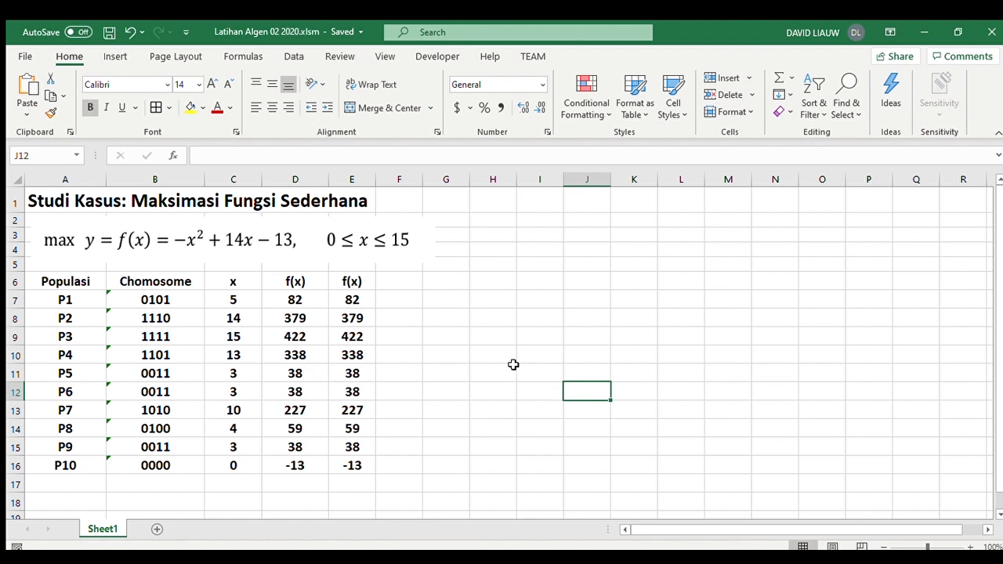
- Label the offspring rows below P10 by entering C1 in A17 and filling the series down to C4 in A20
{"action": "scroll", "coordinate": [478, 382], "scroll_direction": "down", "scroll_amount": 1}
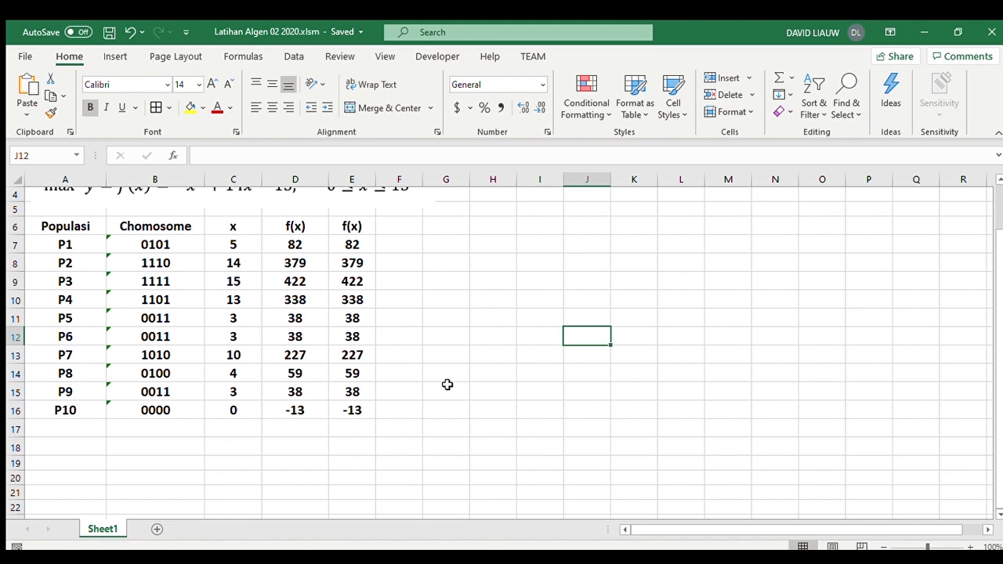
{"action": "left_click", "coordinate": [92, 429]}
{"action": "type", "text": "C1"}
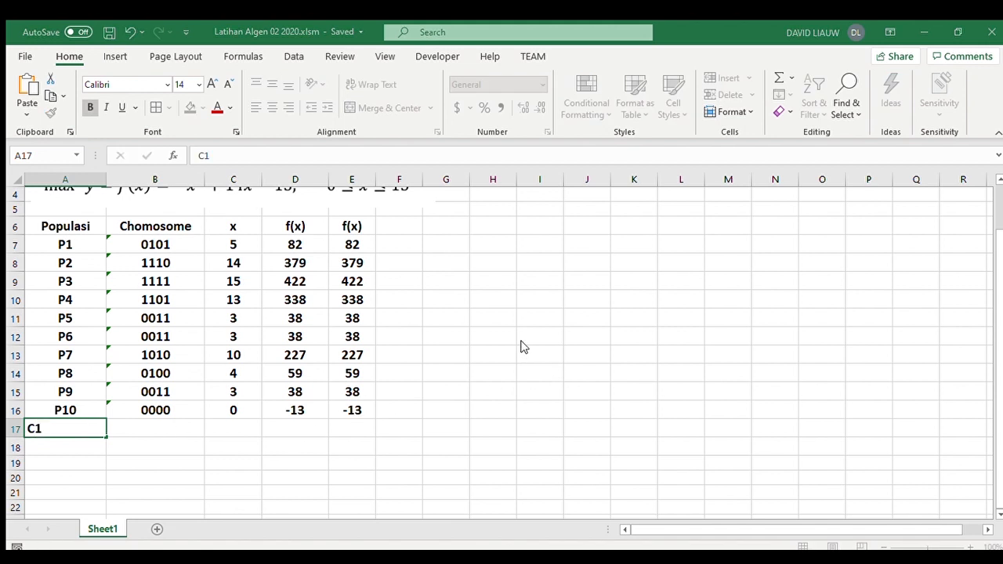
{"action": "key", "text": "ctrl+Return"}
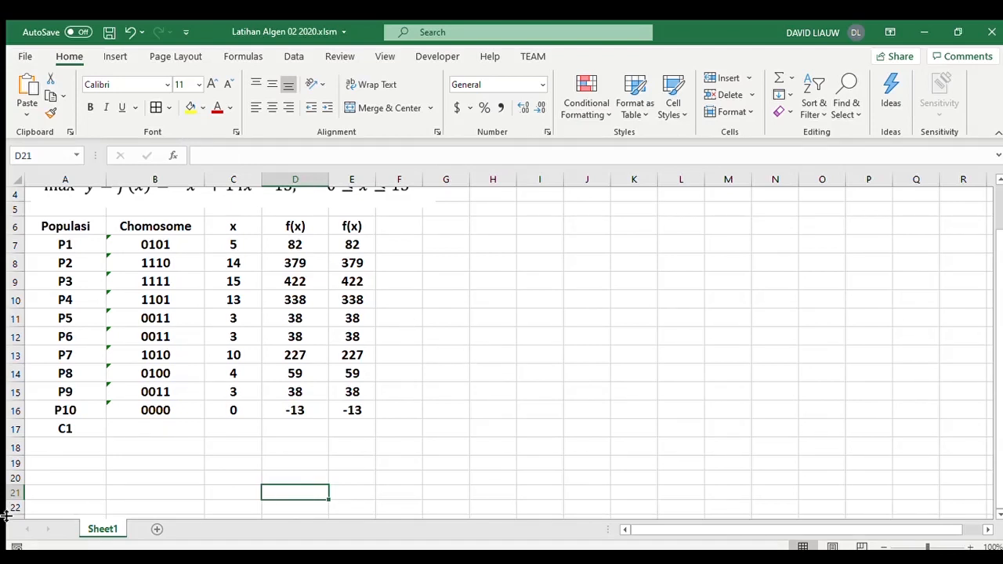
{"action": "left_click", "coordinate": [92, 433]}
{"action": "left_click_drag", "start_coordinate": [106, 438], "coordinate": [105, 486]}
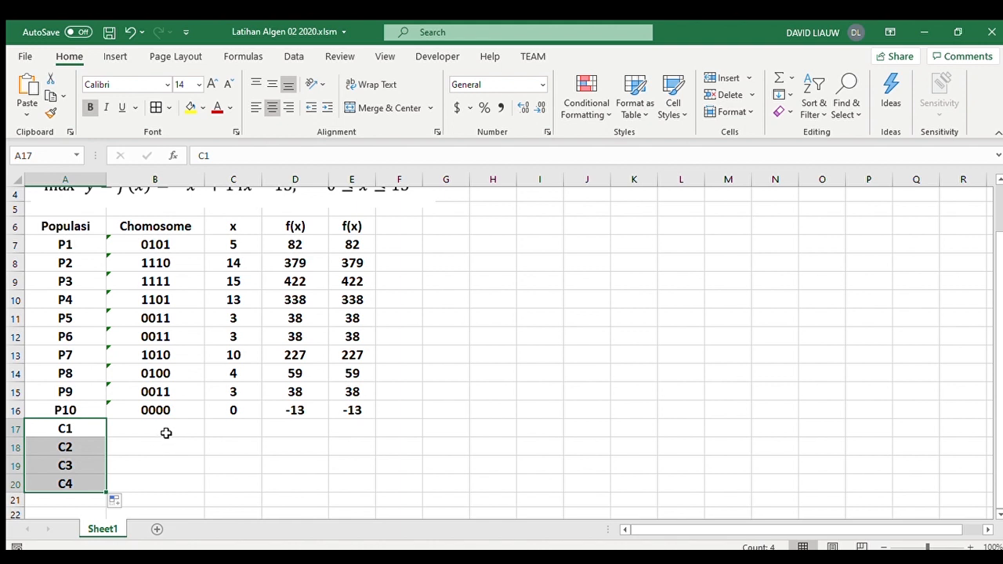
- Copy the parent chromosomes of P1 and P5 from B7 and B11 into B17:B18
{"action": "left_click", "coordinate": [163, 432]}
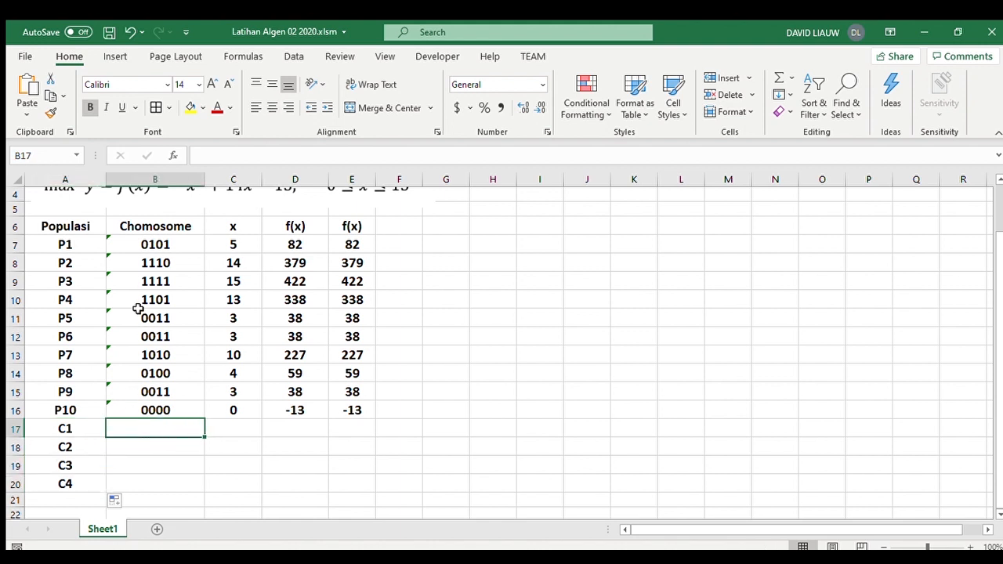
{"action": "left_click", "coordinate": [152, 248]}
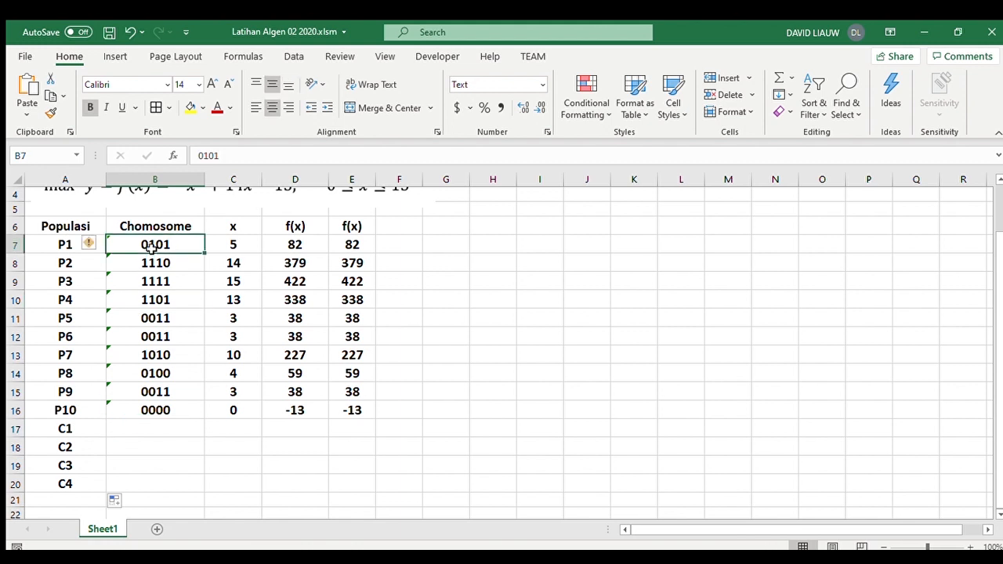
{"action": "left_click", "coordinate": [156, 319]}
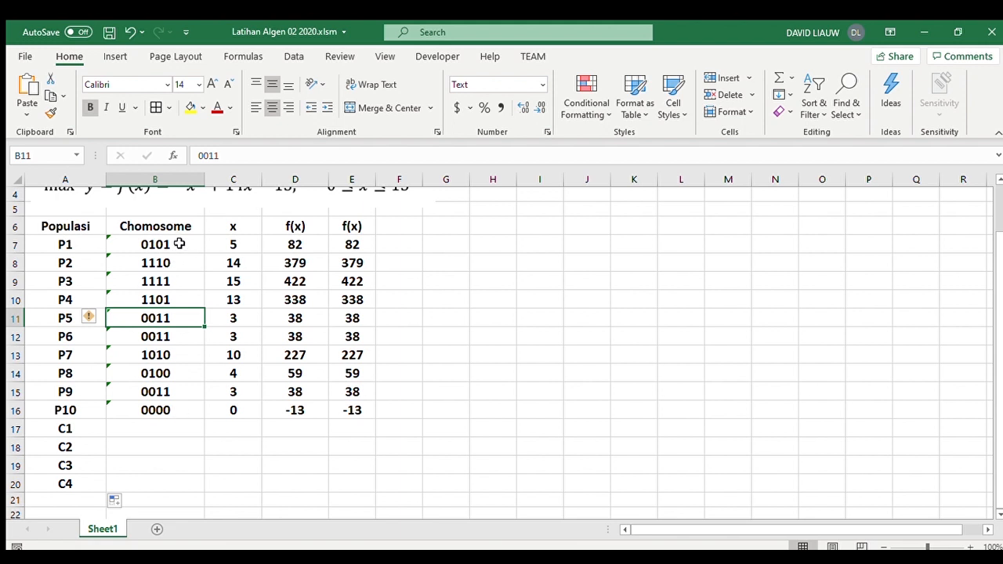
{"action": "left_click", "coordinate": [180, 244], "text": "ctrl"}
{"action": "key", "text": "ctrl+c"}
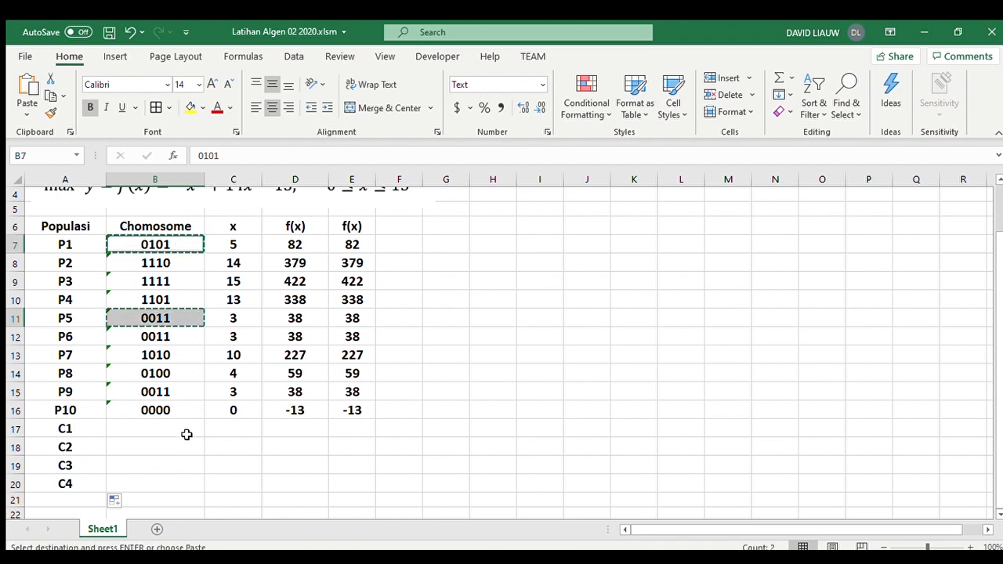
{"action": "left_click", "coordinate": [186, 432]}
{"action": "key", "text": "ctrl+v"}
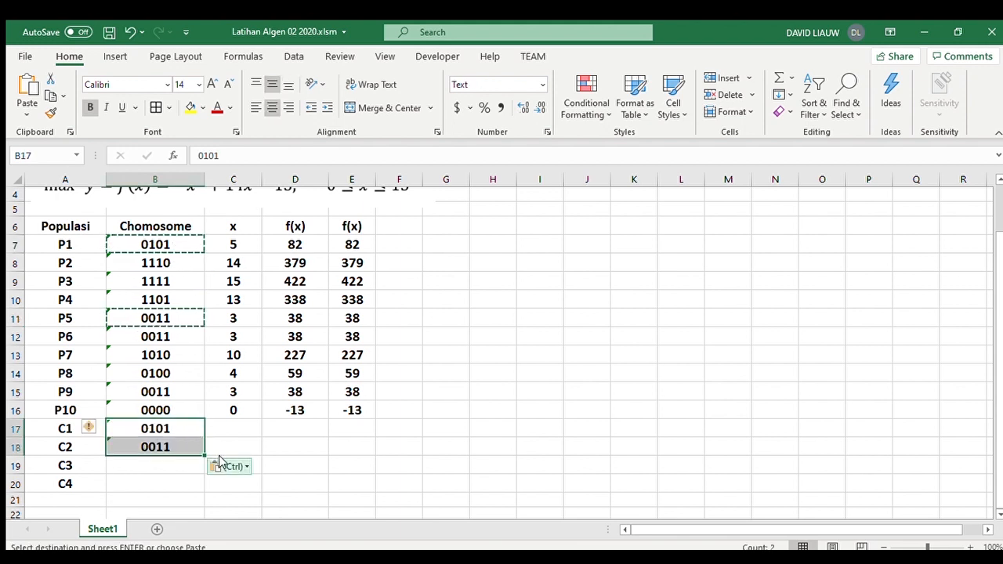
- Cross over the C1 chromosome by hand, changing B17 to 0111
{"action": "left_click", "coordinate": [178, 469]}
{"action": "left_click_drag", "start_coordinate": [138, 431], "coordinate": [146, 446]}
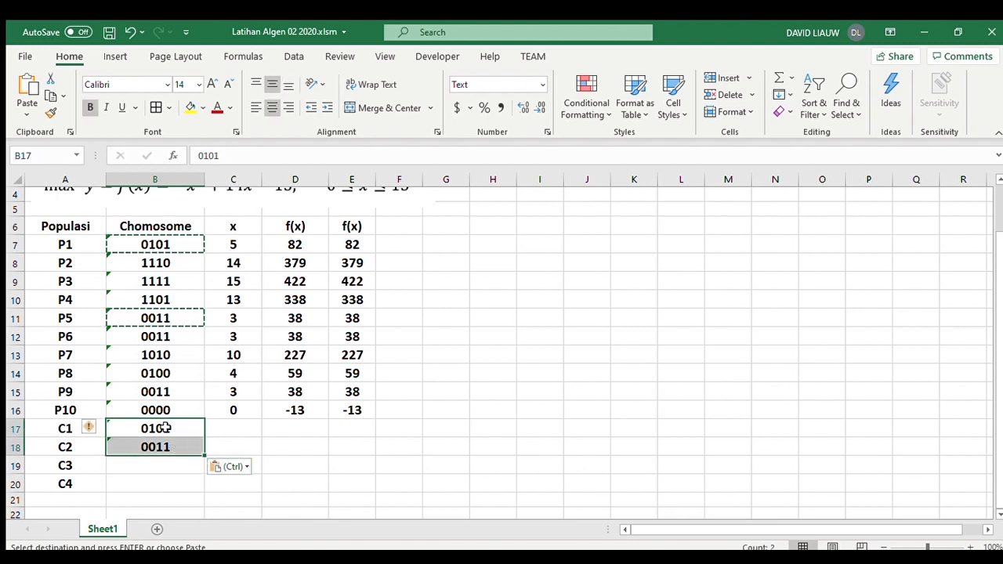
{"action": "double_click", "coordinate": [172, 431]}
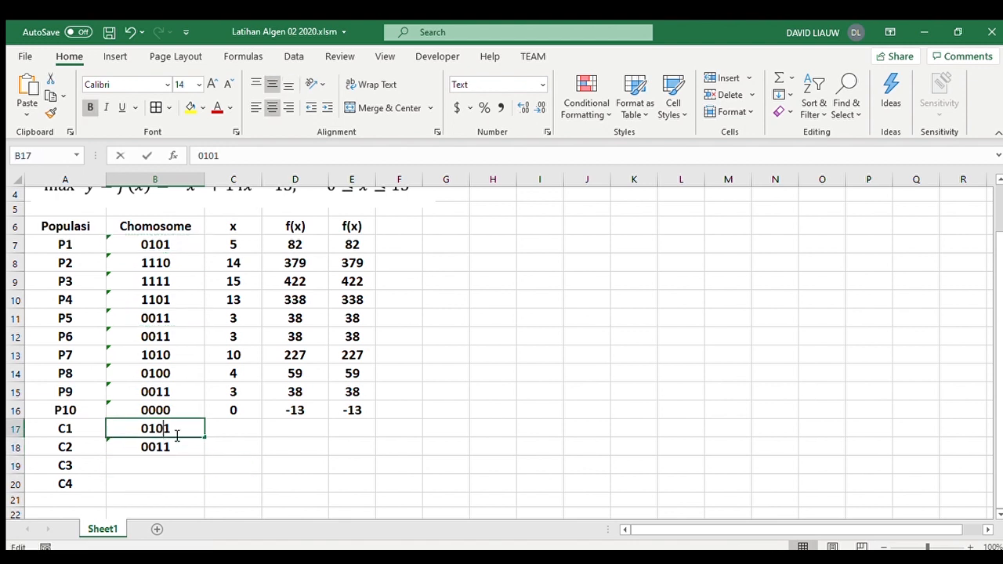
{"action": "key", "text": "BackSpace"}
{"action": "key", "text": "BackSpace"}
{"action": "key", "text": "BackSpace"}
{"action": "key", "text": "BackSpace"}
{"action": "type", "text": "0111"}
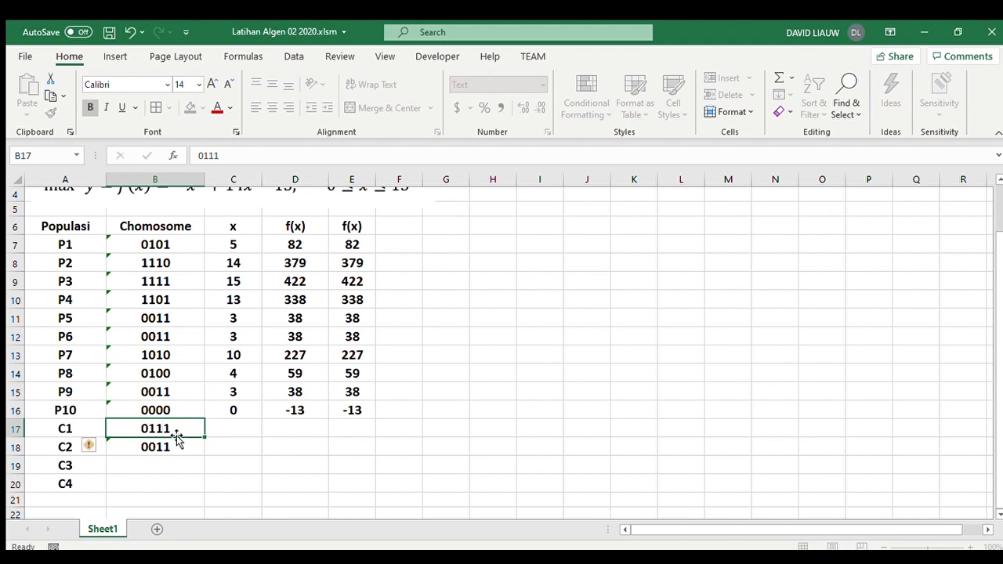
{"action": "key", "text": "Return"}
- Cross over the C2 chromosome by hand, changing B18 to 0001
{"action": "double_click", "coordinate": [176, 440]}
{"action": "key", "text": "Left"}
{"action": "key", "text": "BackSpace"}
{"action": "type", "text": "0"}
{"action": "key", "text": "Return"}
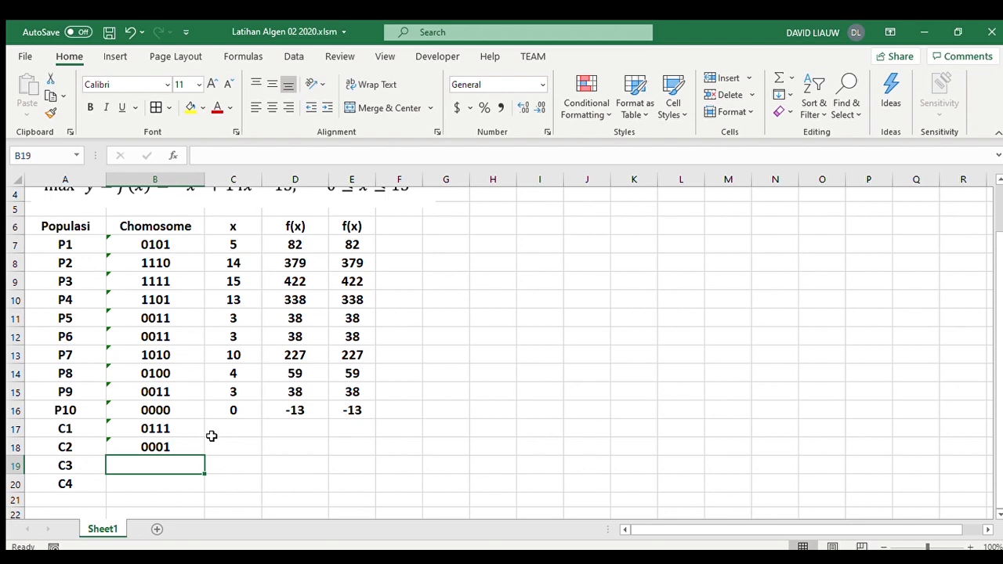
- Bring up the getCrossover function code in Notepad and clear the hand-made chromosomes from B17:B18
{"action": "key", "text": "alt+Tab"}
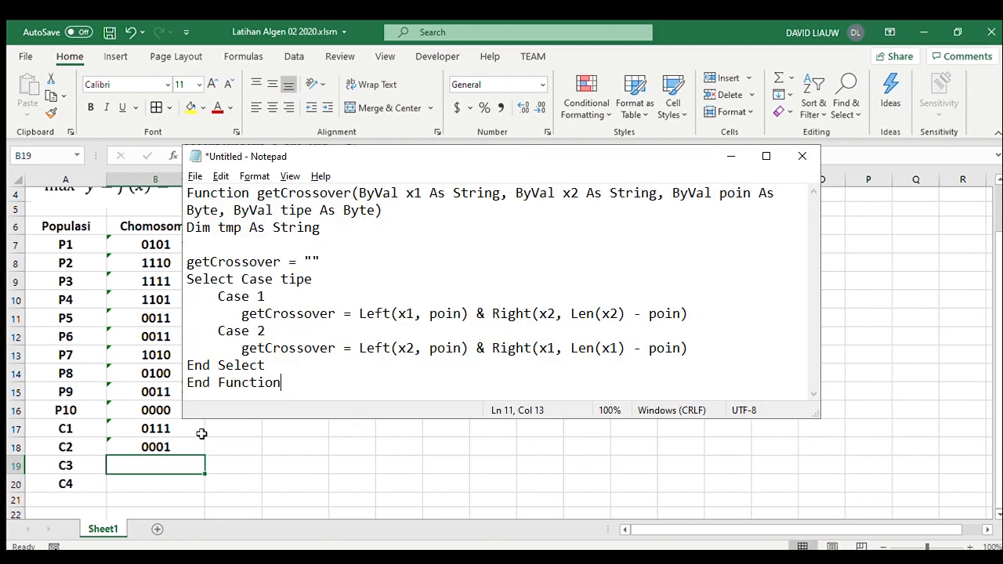
{"action": "left_click_drag", "start_coordinate": [185, 435], "coordinate": [179, 446]}
{"action": "key", "text": "Delete"}
{"action": "key", "text": "Down"}
{"action": "key", "text": "Up"}
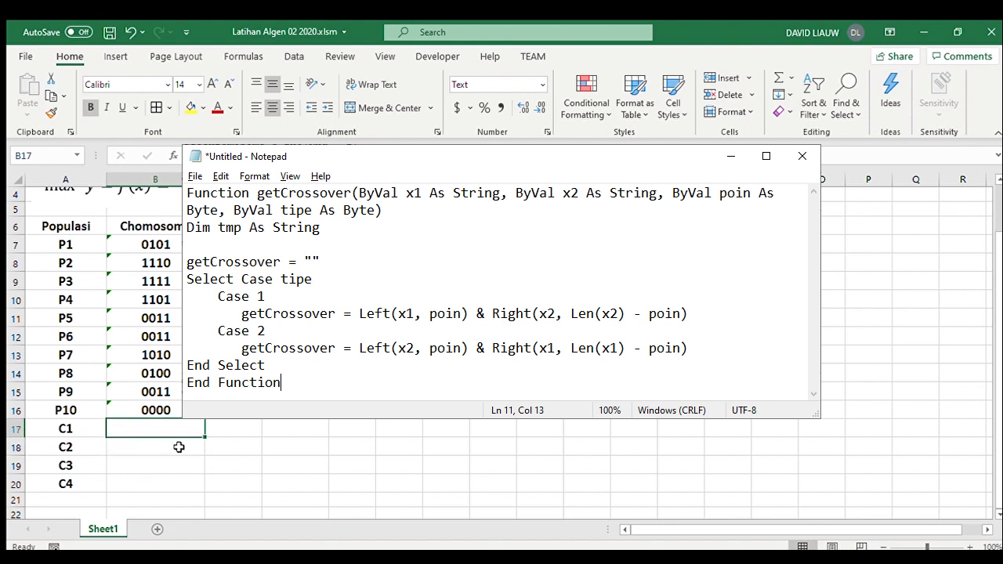
- Enter =getCrossover(B7,B11,2,1) in B17 for the C1 offspring
{"action": "type", "text": "=get"}
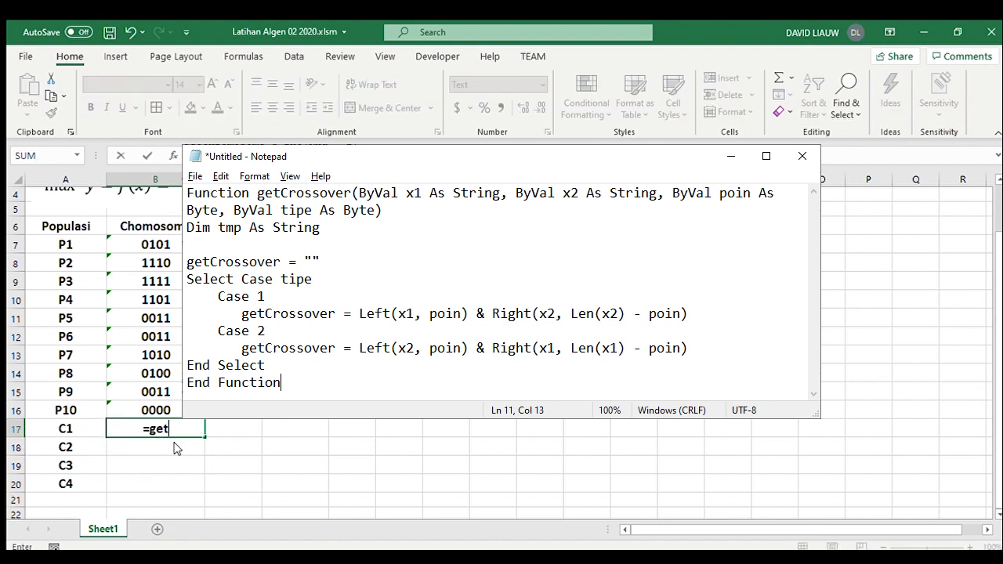
{"action": "key", "text": "Tab"}
{"action": "left_click", "coordinate": [167, 247]}
{"action": "type", "text": ","}
{"action": "left_click", "coordinate": [176, 319]}
{"action": "type", "text": ","}
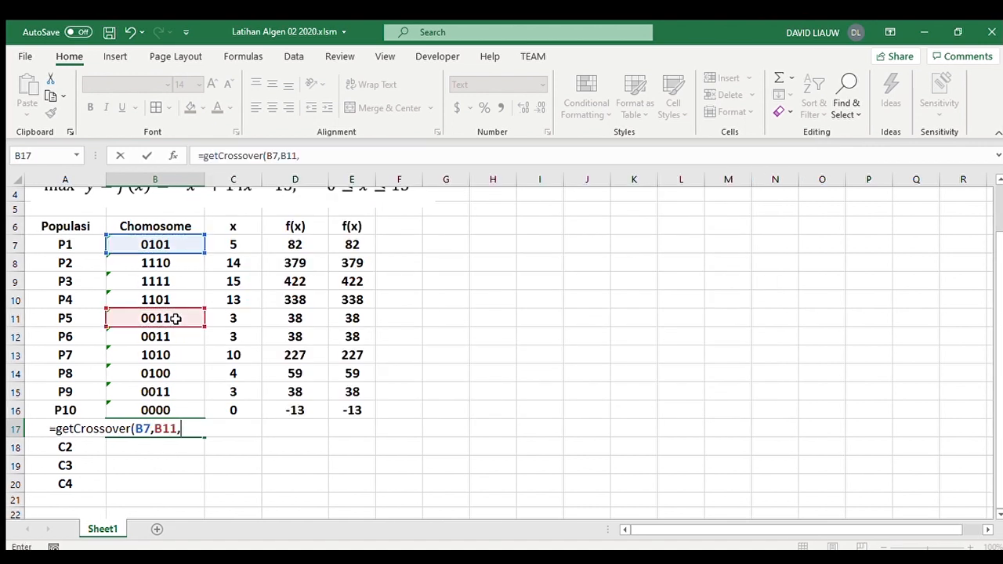
{"action": "type", "text": "2,1)"}
{"action": "key", "text": "Return"}
- Clear C17:D17, set B17 to the General number format and re-enter its formula so it calculates
{"action": "left_click_drag", "start_coordinate": [246, 427], "coordinate": [320, 430]}
{"action": "key", "text": "Delete"}
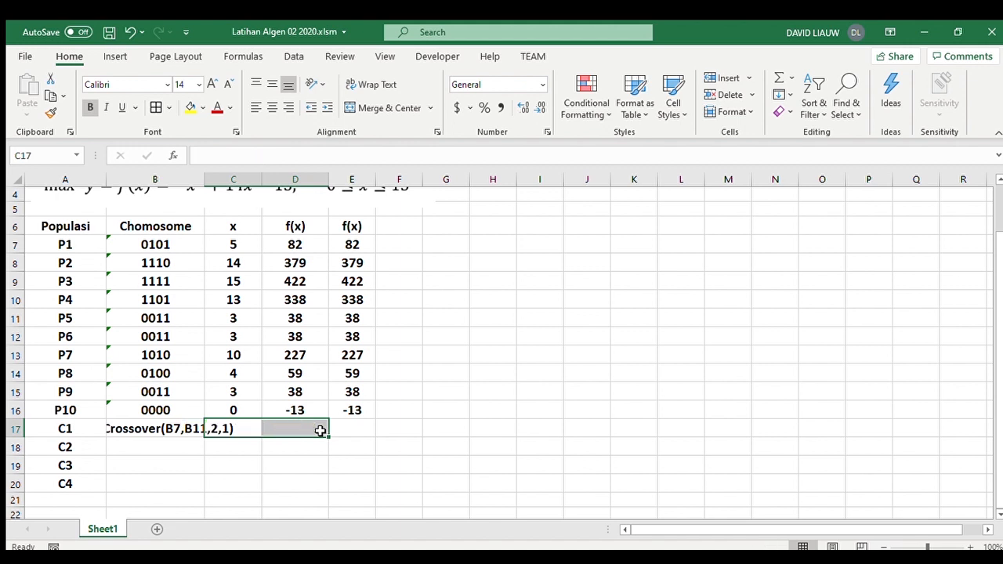
{"action": "left_click", "coordinate": [137, 432]}
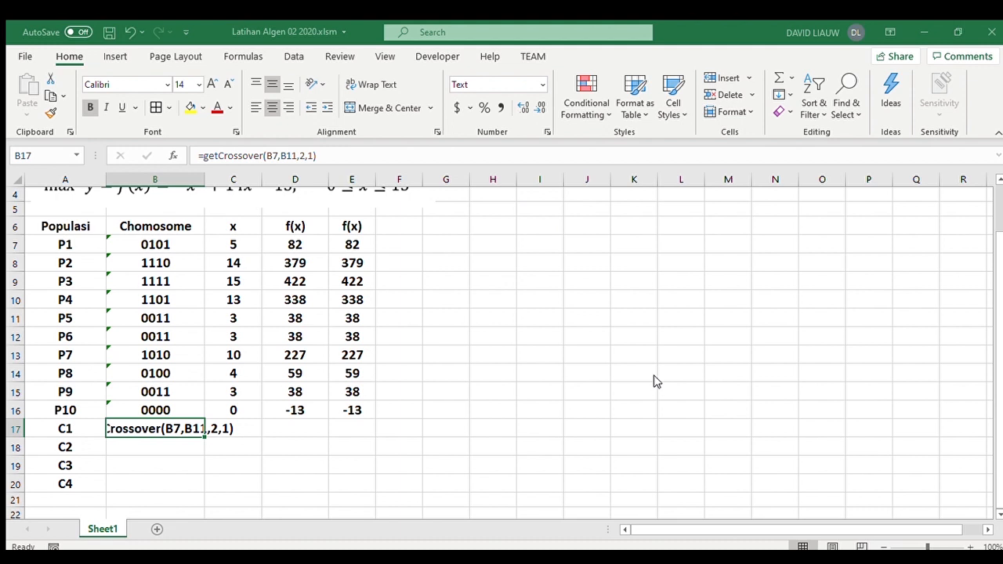
{"action": "left_click", "coordinate": [678, 420]}
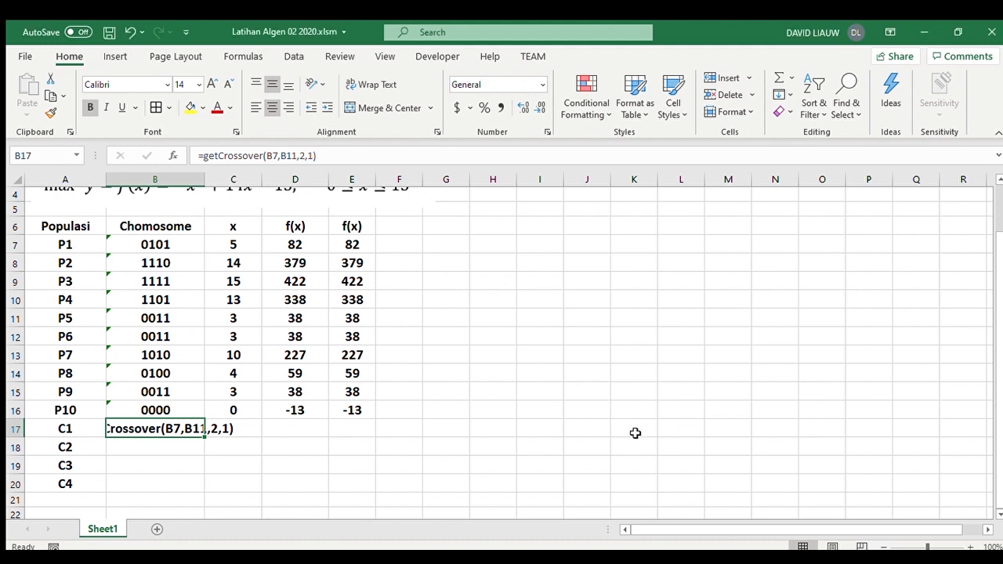
{"action": "left_click", "coordinate": [322, 161]}
{"action": "key", "text": "Return"}
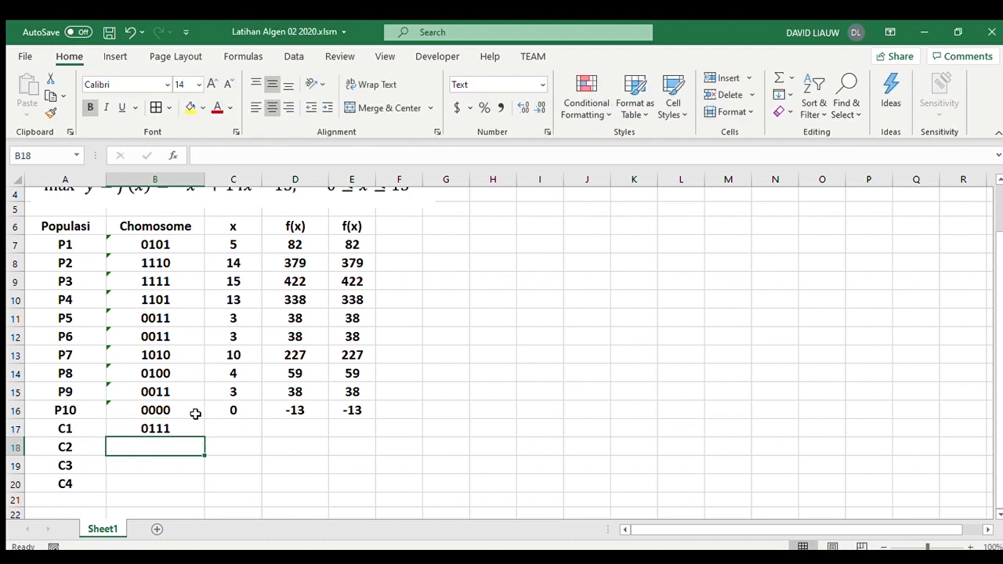
- Copy the formatting of B17 onto the offspring cells B18:E20
{"action": "left_click", "coordinate": [183, 430]}
{"action": "left_click", "coordinate": [51, 112]}
{"action": "mouse_move", "coordinate": [182, 446]}
{"action": "left_mouse_down"}
{"action": "mouse_move", "coordinate": [183, 488]}
{"action": "mouse_move", "coordinate": [371, 488]}
{"action": "left_mouse_up"}
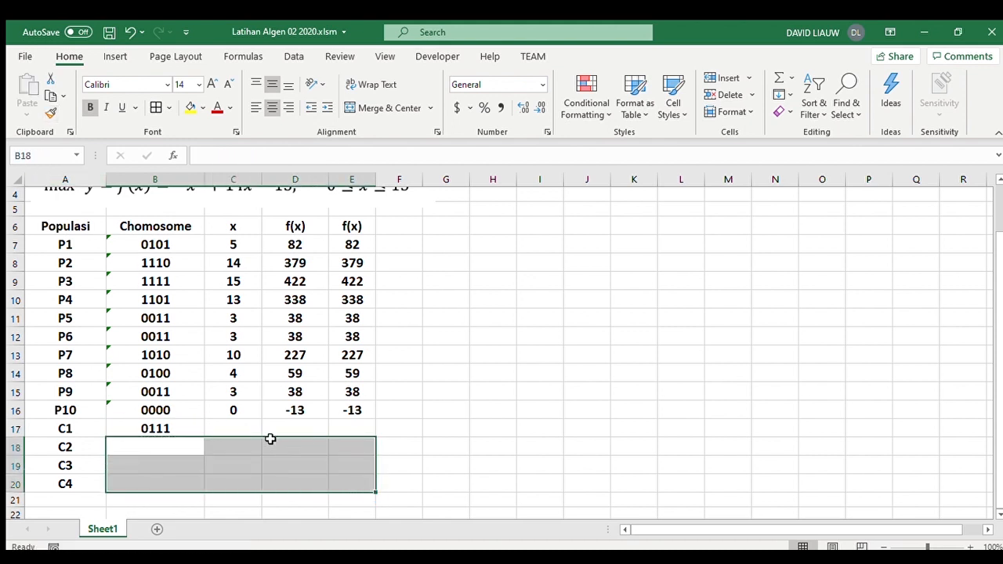
{"action": "left_click", "coordinate": [169, 438]}
{"action": "left_click", "coordinate": [170, 427]}
- Enter =getCrossover(B7,B11,2,2) in B18 for the C2 offspring
{"action": "left_click", "coordinate": [179, 448]}
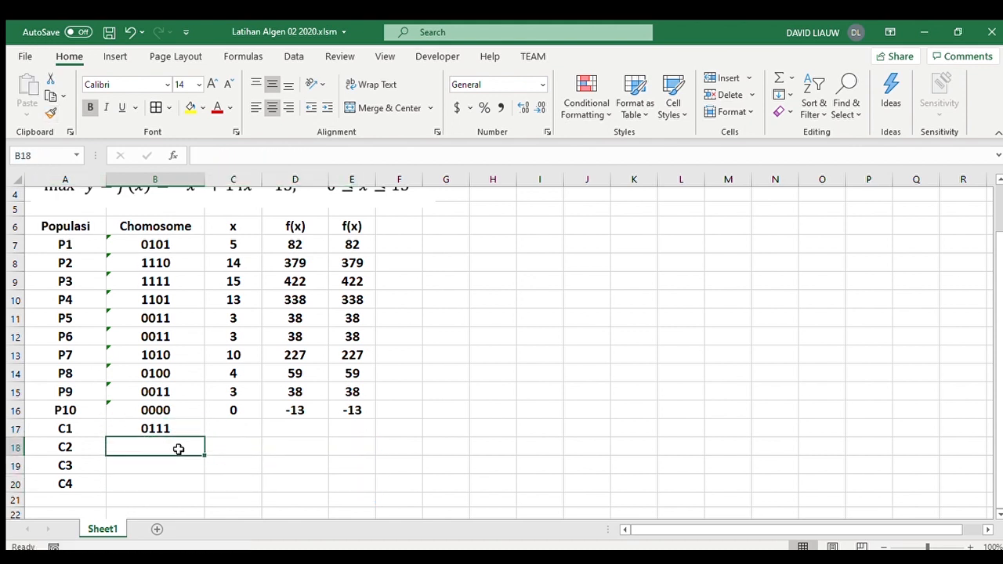
{"action": "type", "text": "=getCrossover("}
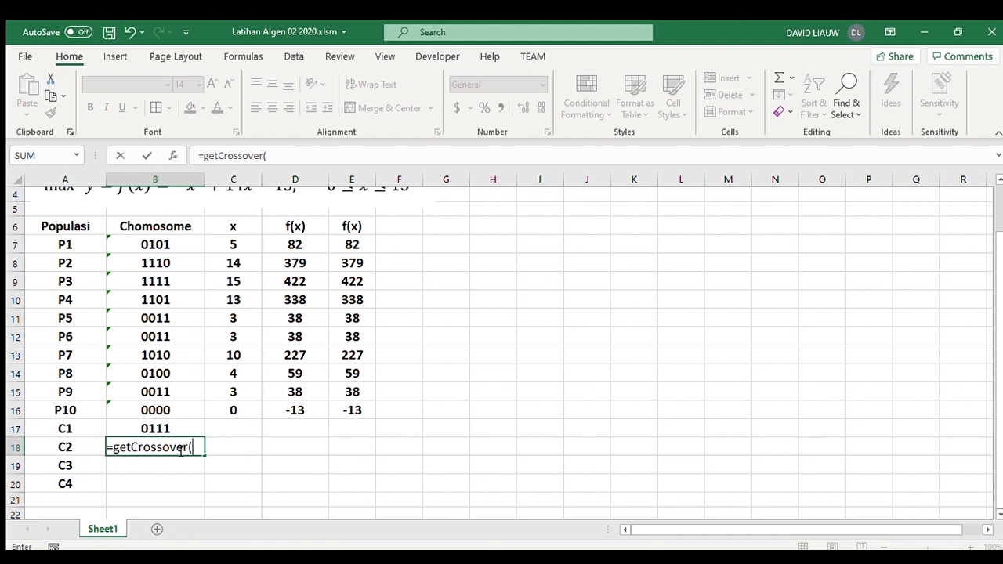
{"action": "left_click", "coordinate": [151, 245]}
{"action": "type", "text": ","}
{"action": "left_click", "coordinate": [169, 318]}
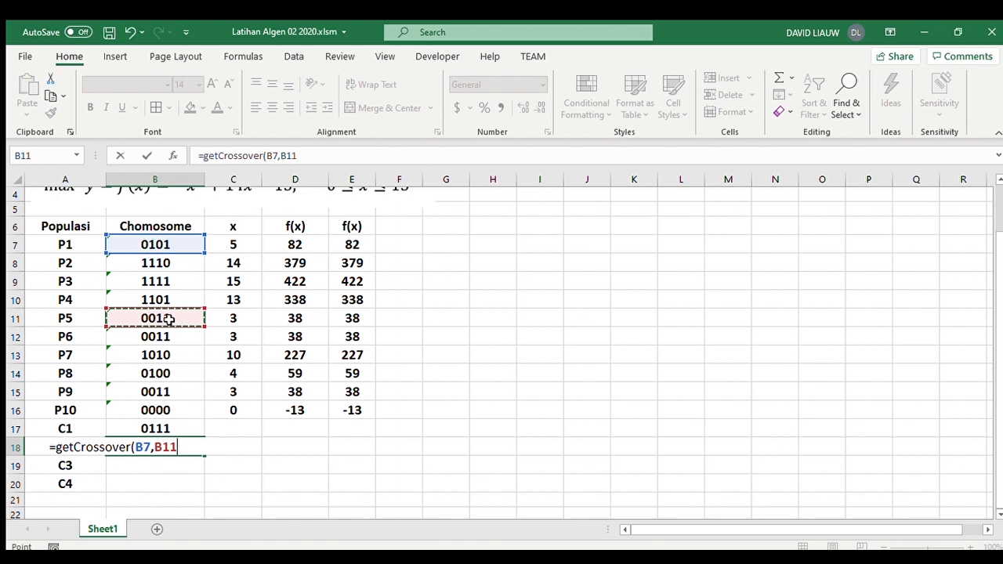
{"action": "type", "text": ","}
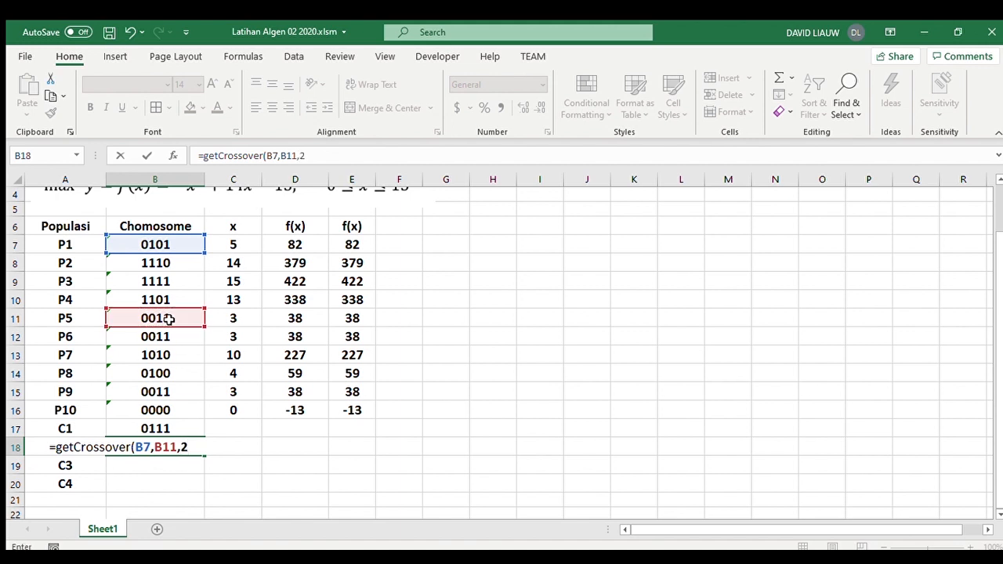
{"action": "type", "text": "2,2)"}
{"action": "key", "text": "Return"}
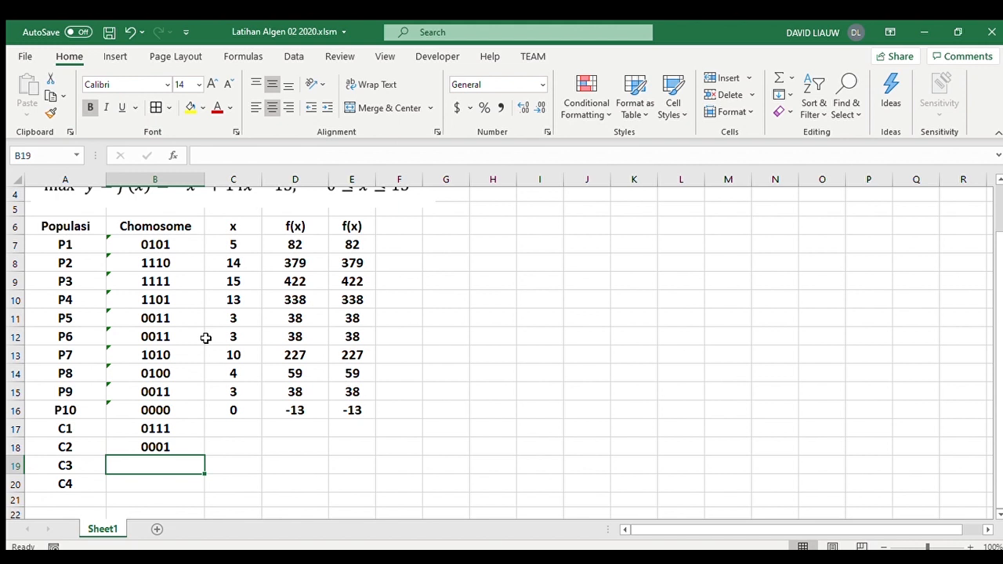
- Enter =getCrossover(B8,B12,2,1) in B19 for the C3 offspring
{"action": "type", "text": "="}
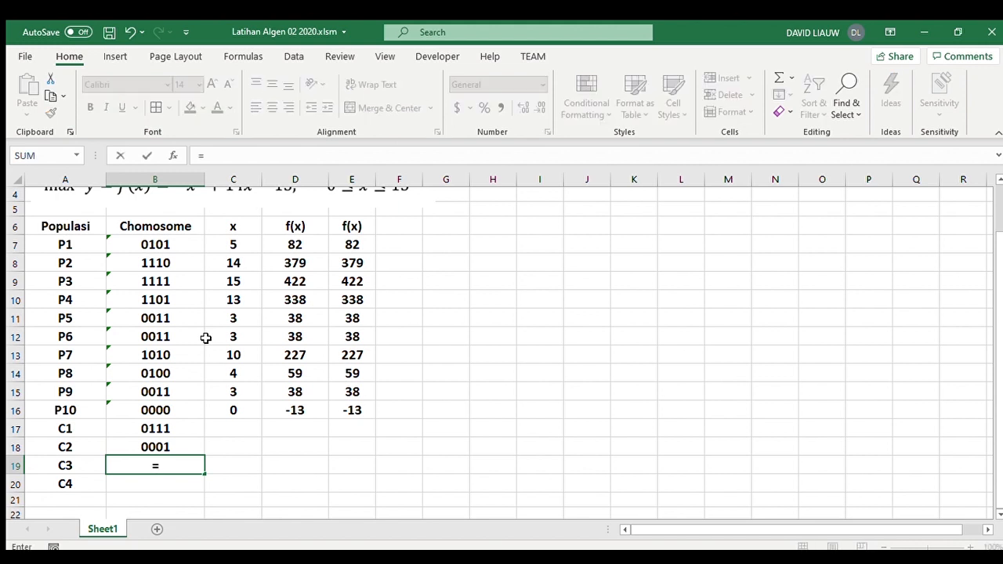
{"action": "type", "text": "get"}
{"action": "key", "text": "Tab"}
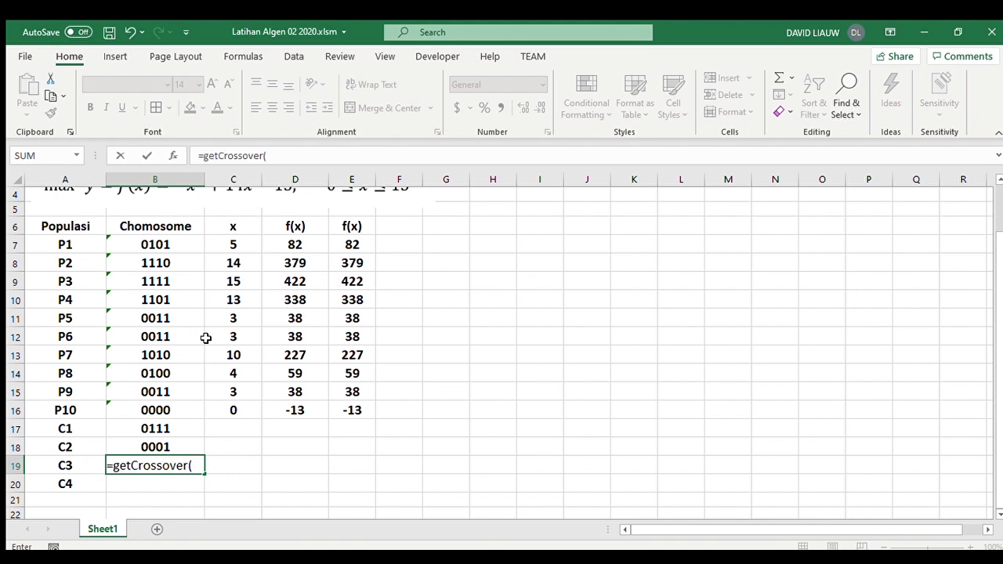
{"action": "left_click", "coordinate": [176, 264]}
{"action": "type", "text": ","}
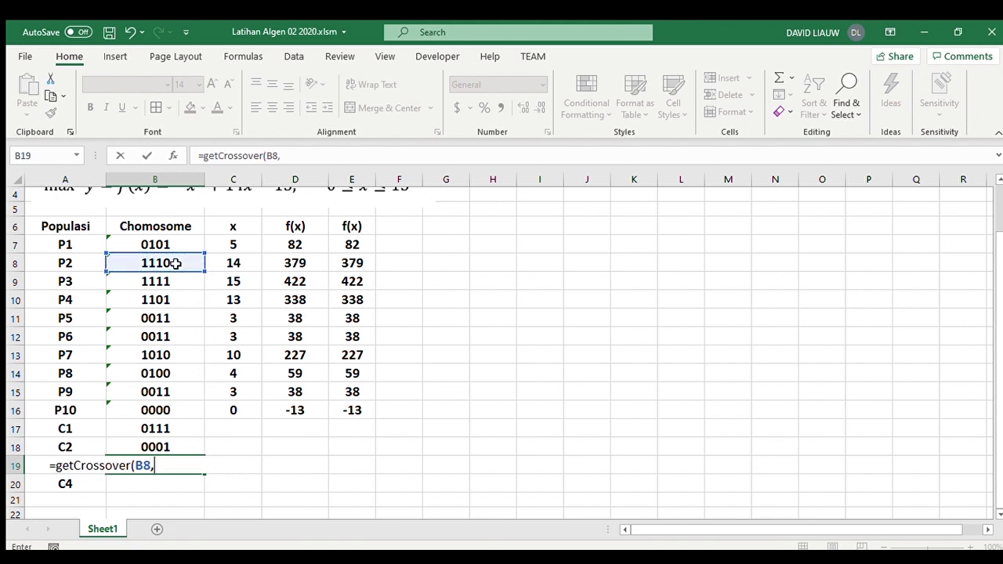
{"action": "left_click", "coordinate": [160, 336]}
{"action": "type", "text": ",2,1"}
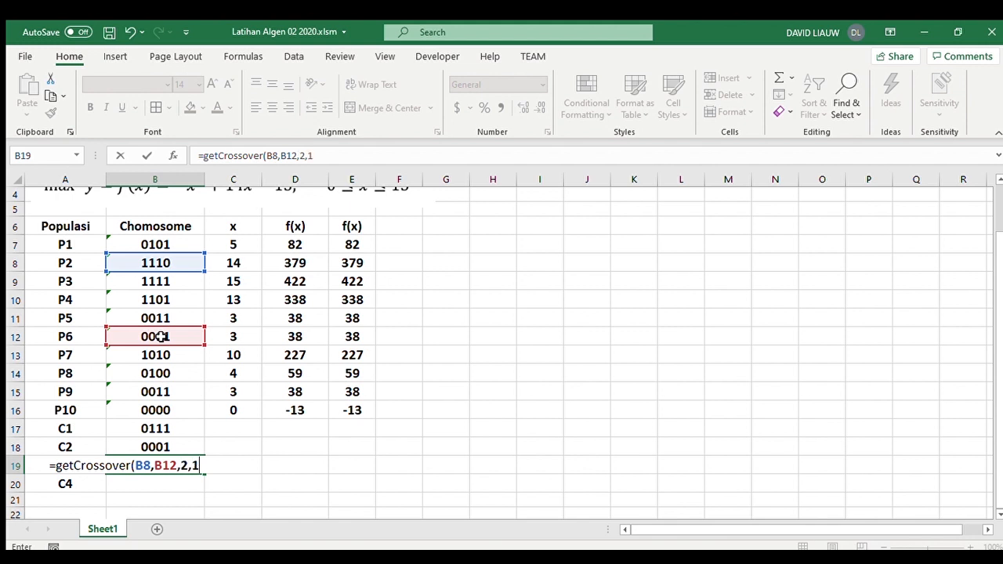
{"action": "key", "text": "Return"}
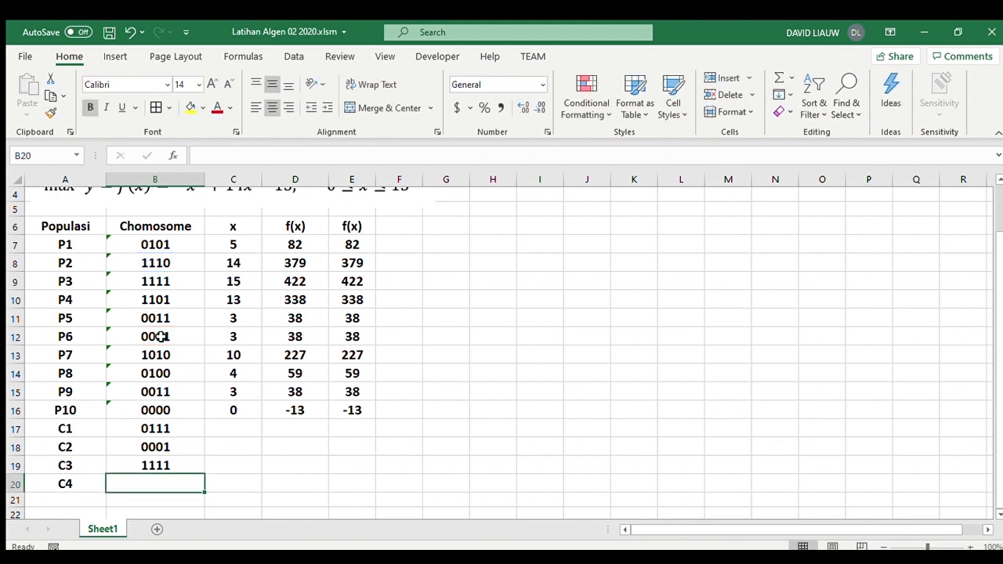
- Enter =getCrossover(B8,B12,2,2) in B20 for the C4 offspring
{"action": "type", "text": "=get"}
{"action": "key", "text": "Tab"}
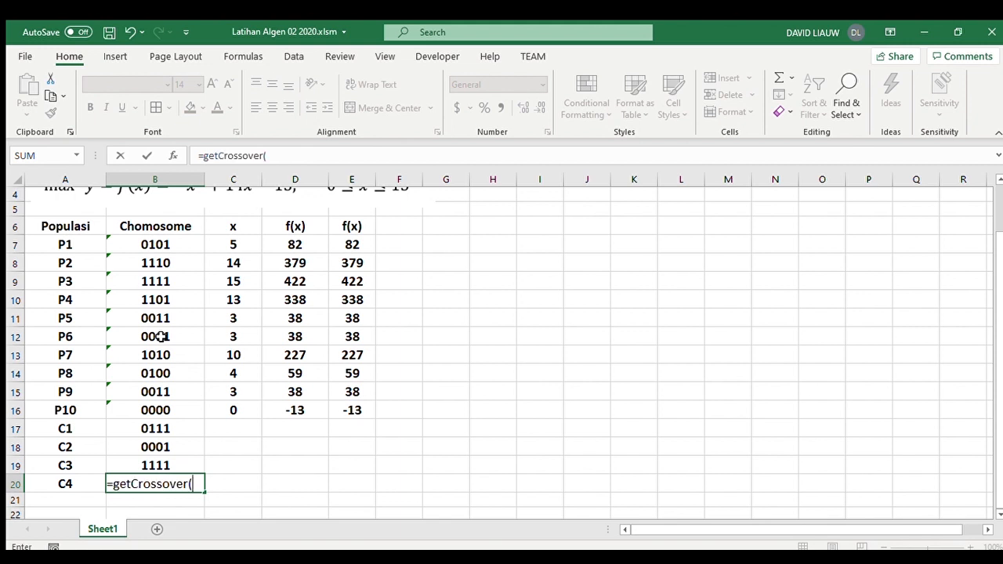
{"action": "left_click", "coordinate": [162, 278]}
{"action": "left_click", "coordinate": [164, 263]}
{"action": "type", "text": ","}
{"action": "left_click", "coordinate": [184, 334]}
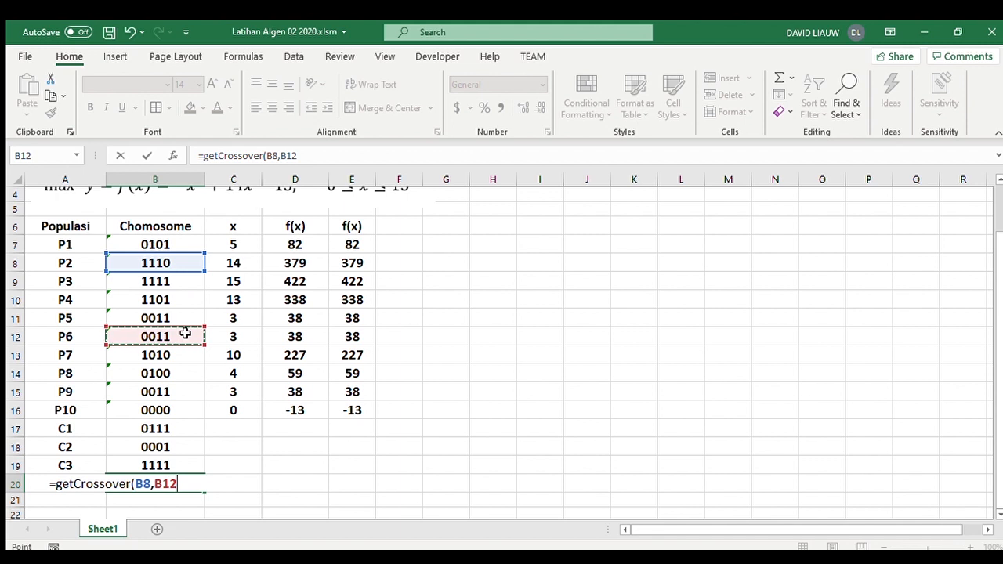
{"action": "type", "text": ","}
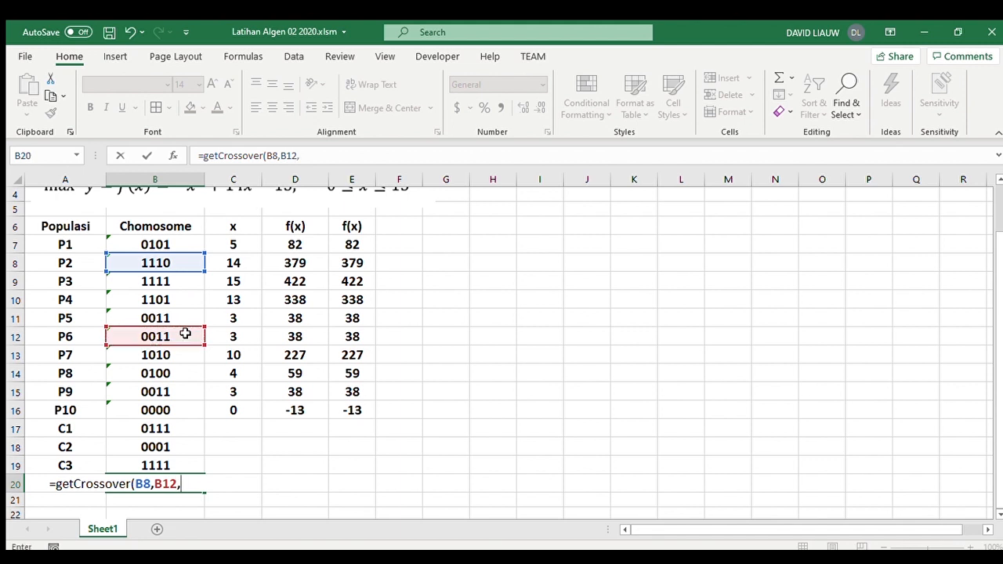
{"action": "type", "text": "2,2)"}
{"action": "key", "text": "Return"}
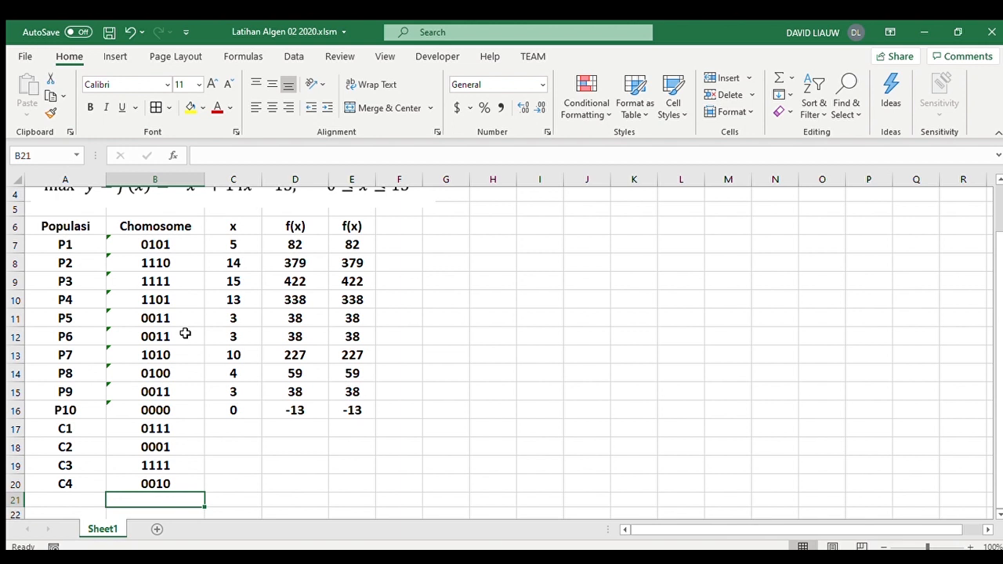
- Extend the offspring labels from A20 down to A22, adding C5 and C6
{"action": "left_click_drag", "start_coordinate": [81, 469], "coordinate": [94, 486]}
{"action": "left_click", "coordinate": [110, 485]}
{"action": "left_click", "coordinate": [101, 486]}
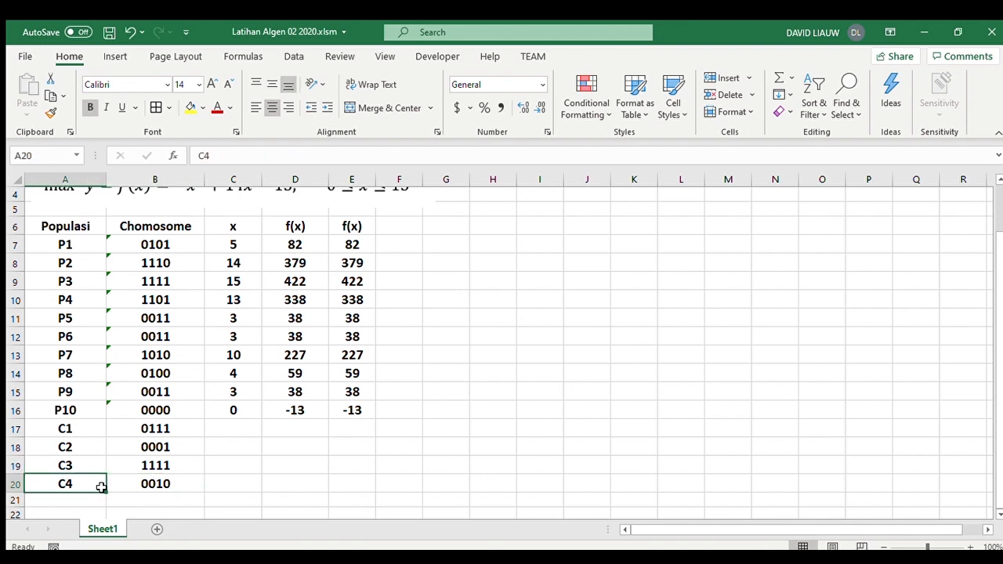
{"action": "left_click_drag", "start_coordinate": [105, 489], "coordinate": [106, 505]}
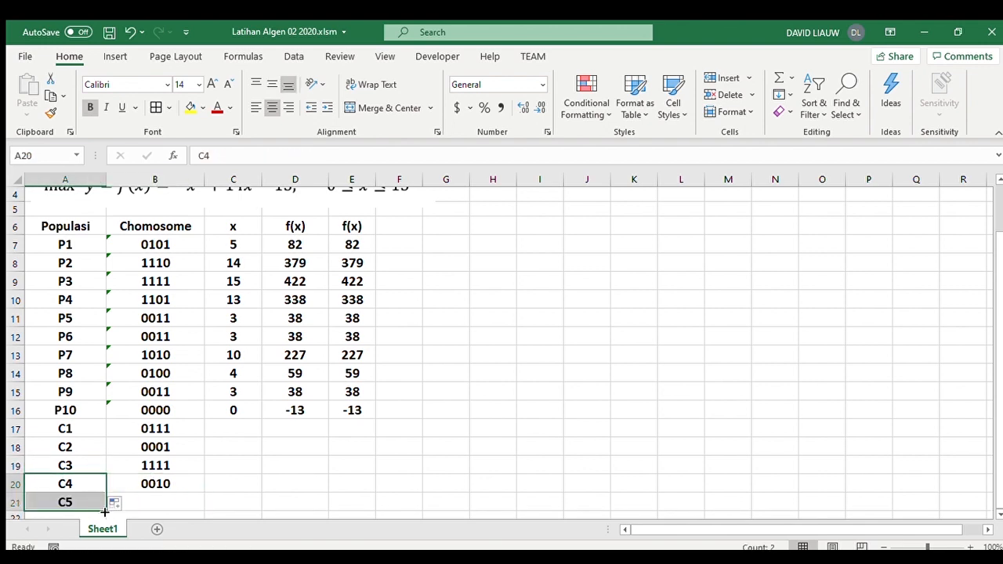
{"action": "scroll", "coordinate": [106, 502], "scroll_direction": "down", "scroll_amount": 1}
{"action": "left_click_drag", "start_coordinate": [105, 465], "coordinate": [173, 481]}
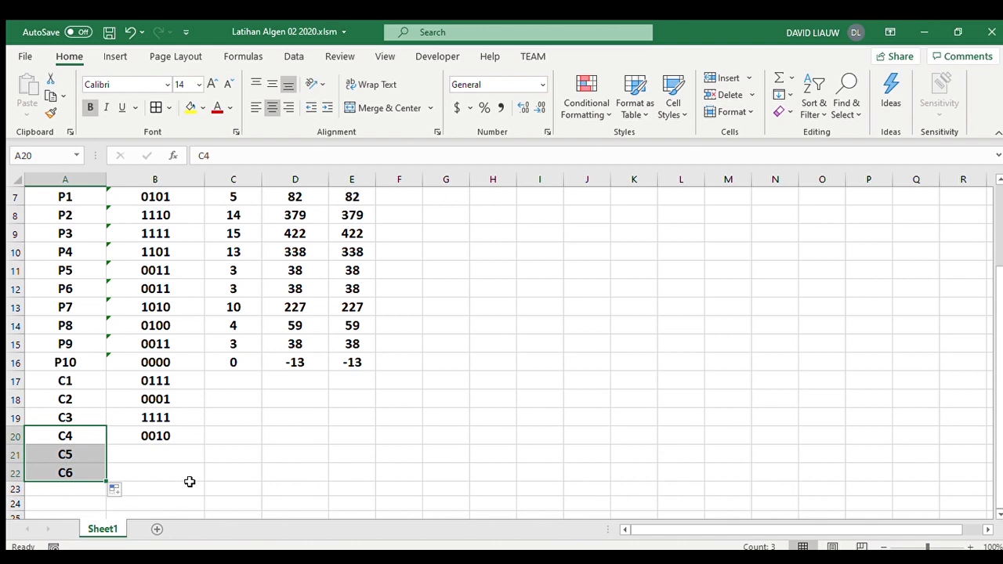
{"action": "left_click", "coordinate": [192, 473]}
- Examine the P4 and P10 chromosomes as mutation parents, and review the GetMutation function code in Notepad
{"action": "scroll", "coordinate": [191, 473], "scroll_direction": "up", "scroll_amount": 2}
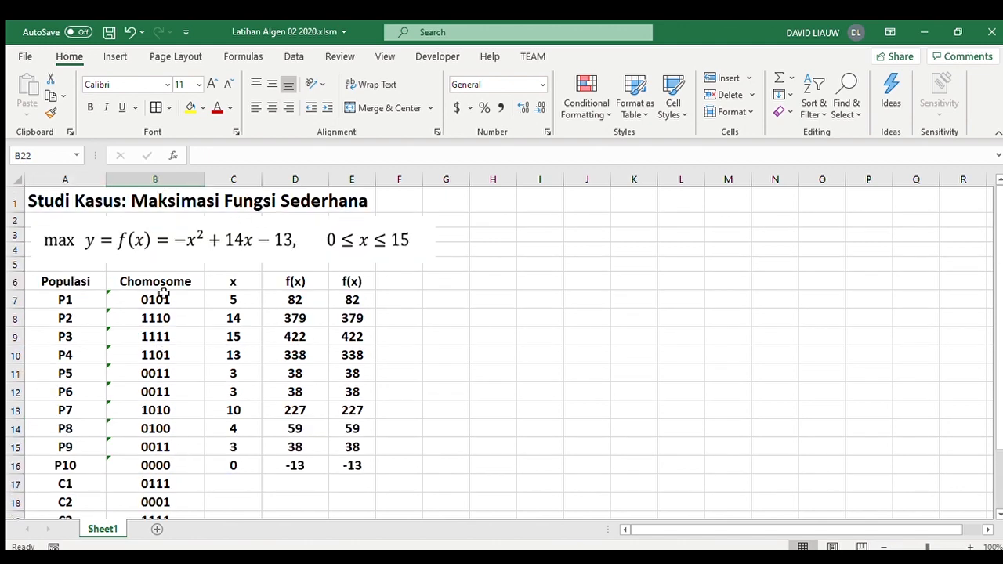
{"action": "scroll", "coordinate": [156, 381], "scroll_direction": "down", "scroll_amount": 1}
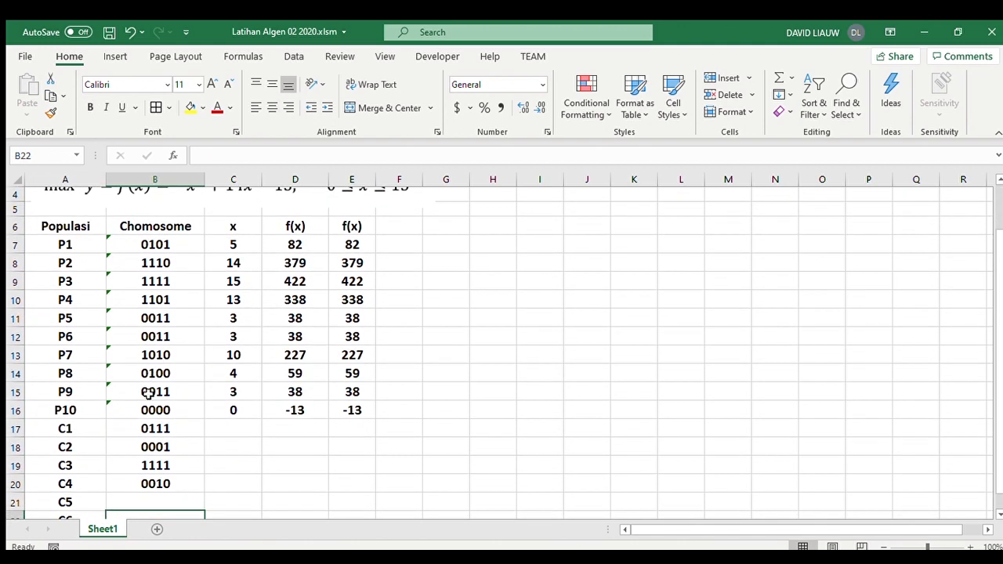
{"action": "left_click", "coordinate": [155, 300]}
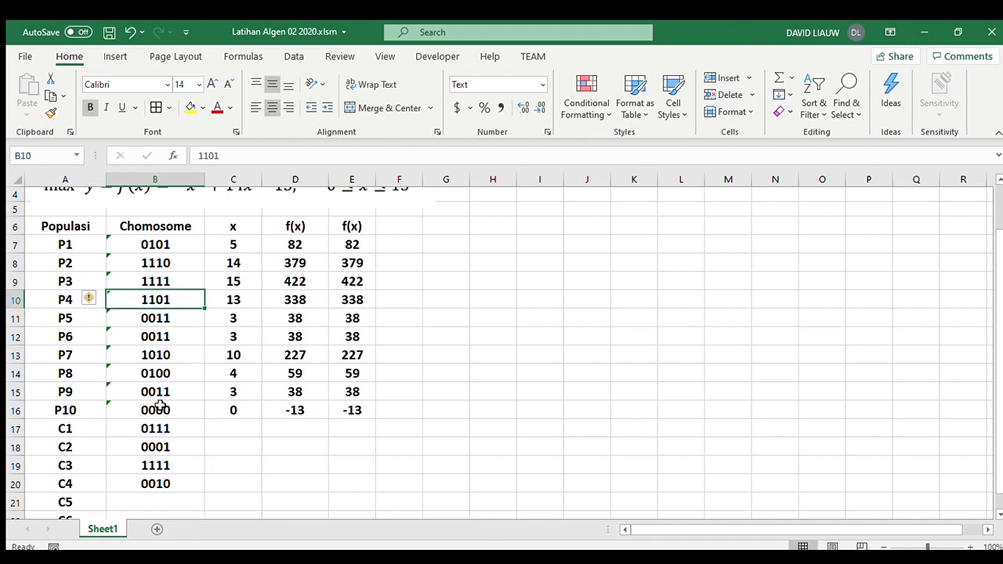
{"action": "left_click", "coordinate": [163, 408]}
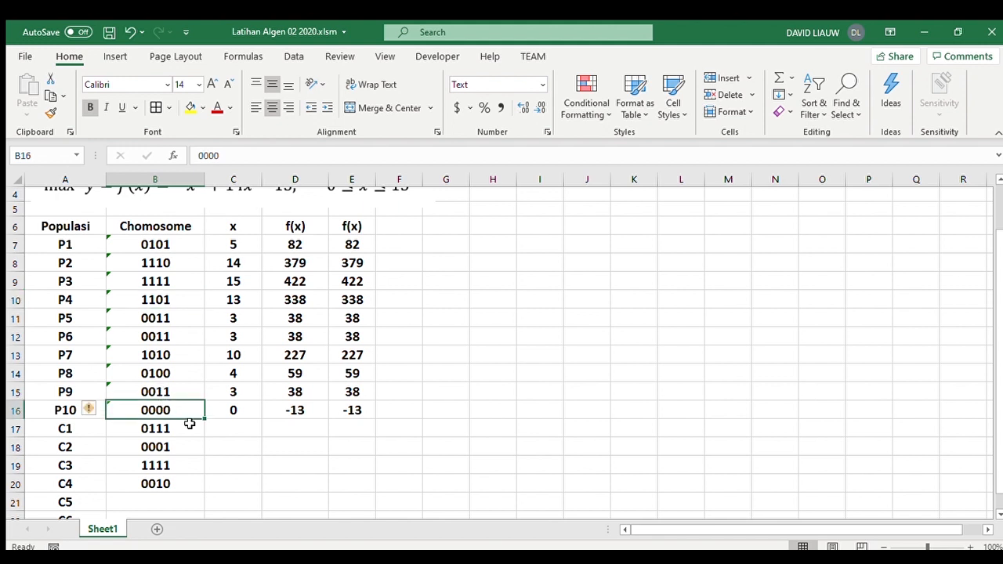
{"action": "scroll", "coordinate": [163, 329], "scroll_direction": "down", "scroll_amount": 2}
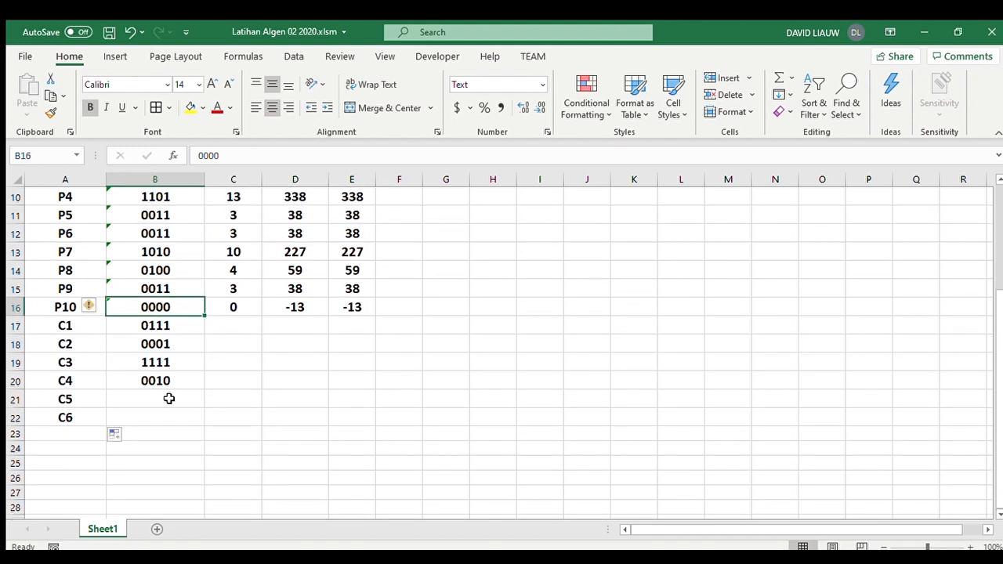
{"action": "left_click", "coordinate": [168, 397]}
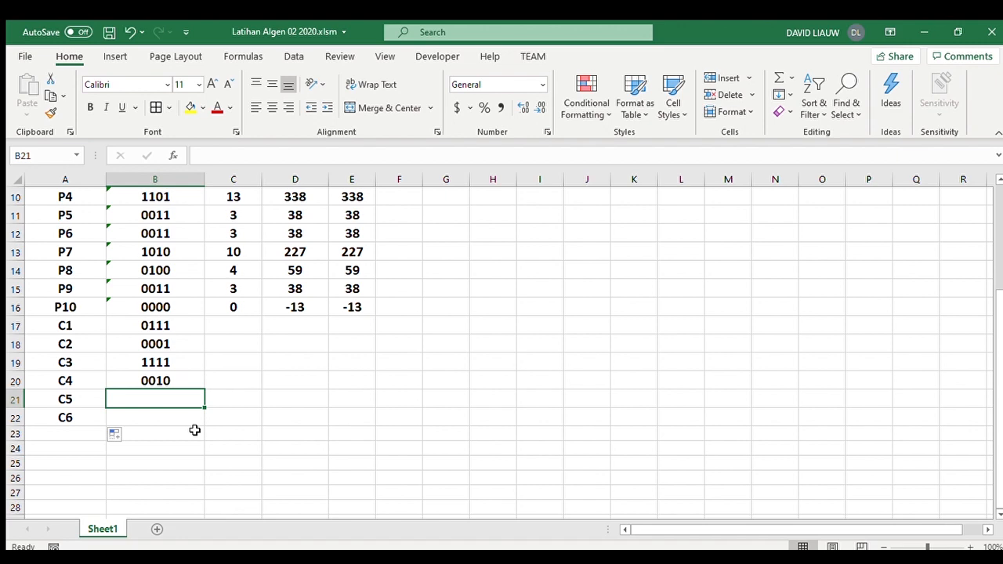
{"action": "scroll", "coordinate": [347, 410], "scroll_direction": "up", "scroll_amount": 2}
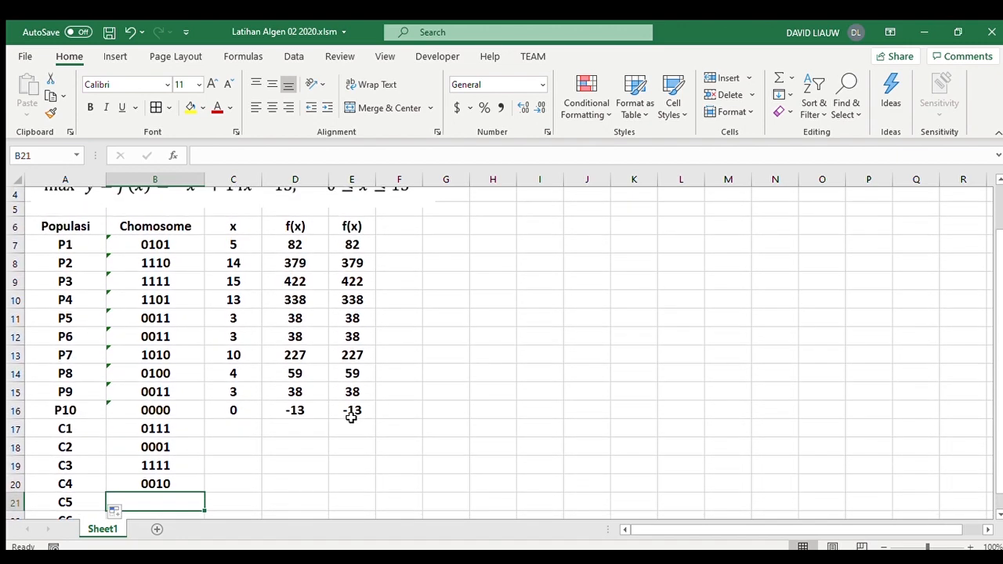
{"action": "key", "text": "alt+Tab"}
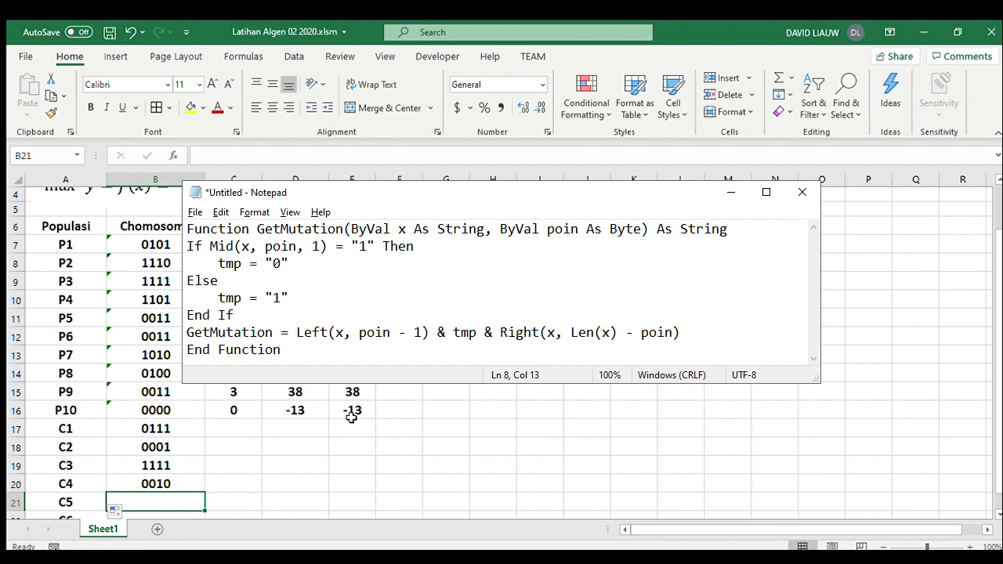
- Enter =GetMutation(B10,2) in B21 for the C5 offspring
{"action": "type", "text": "=ge"}
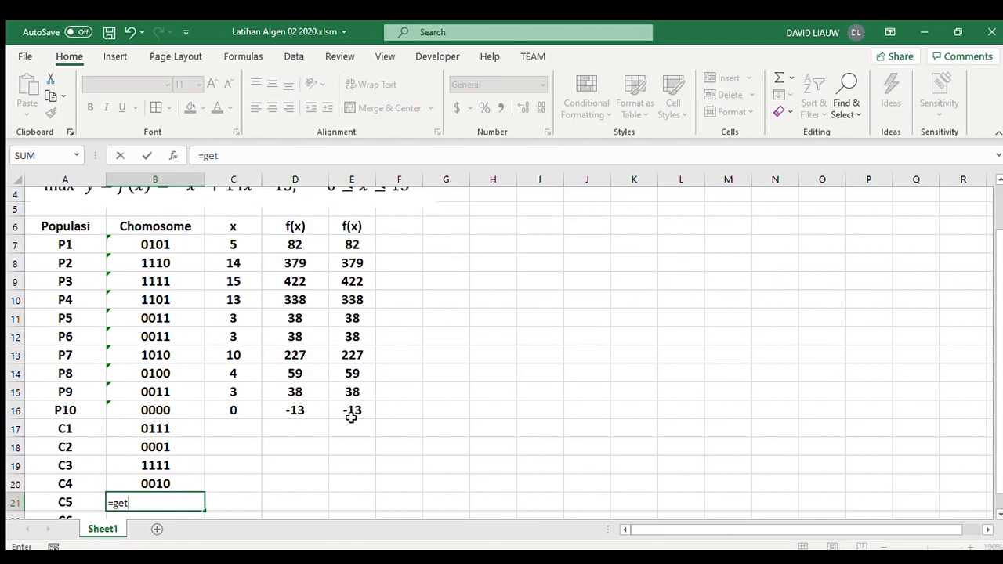
{"action": "type", "text": "t"}
{"action": "key", "text": "Tab"}
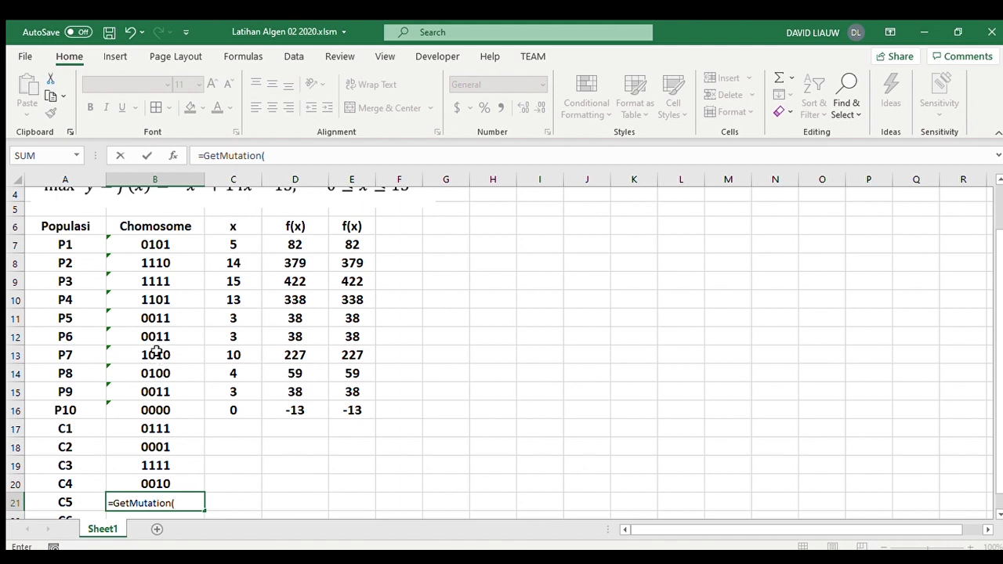
{"action": "left_click", "coordinate": [162, 299]}
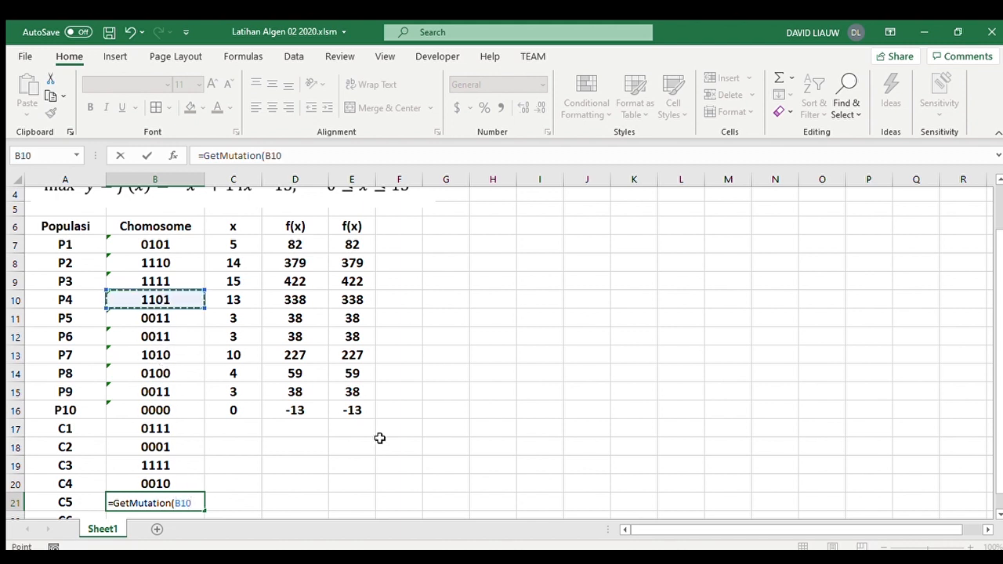
{"action": "type", "text": ","}
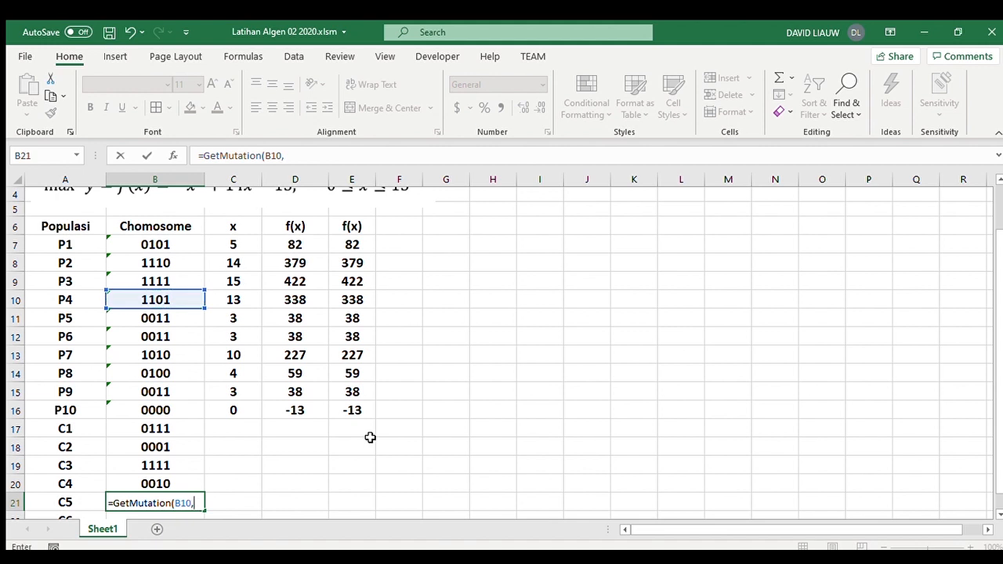
{"action": "type", "text": "2)"}
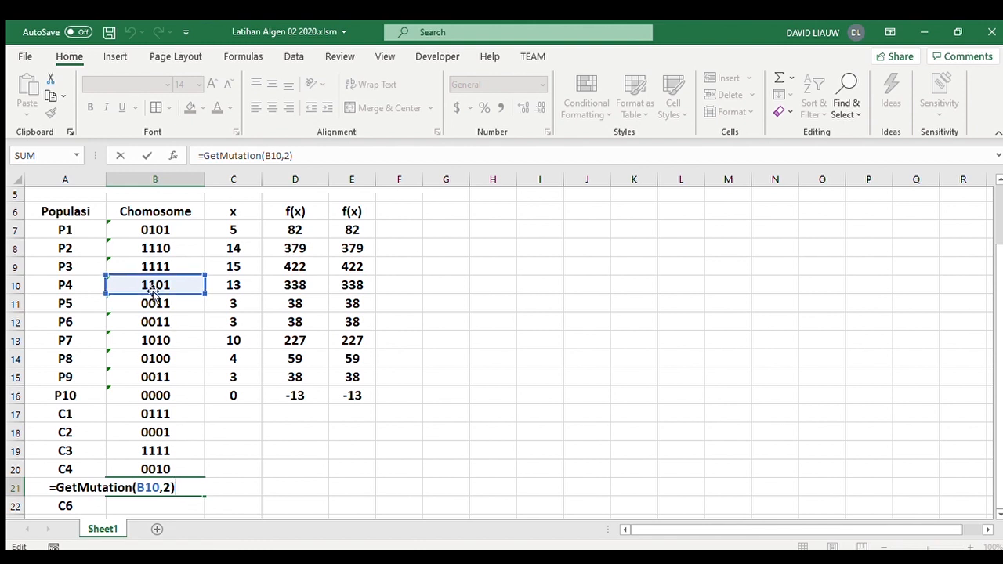
{"action": "key", "text": "Return"}
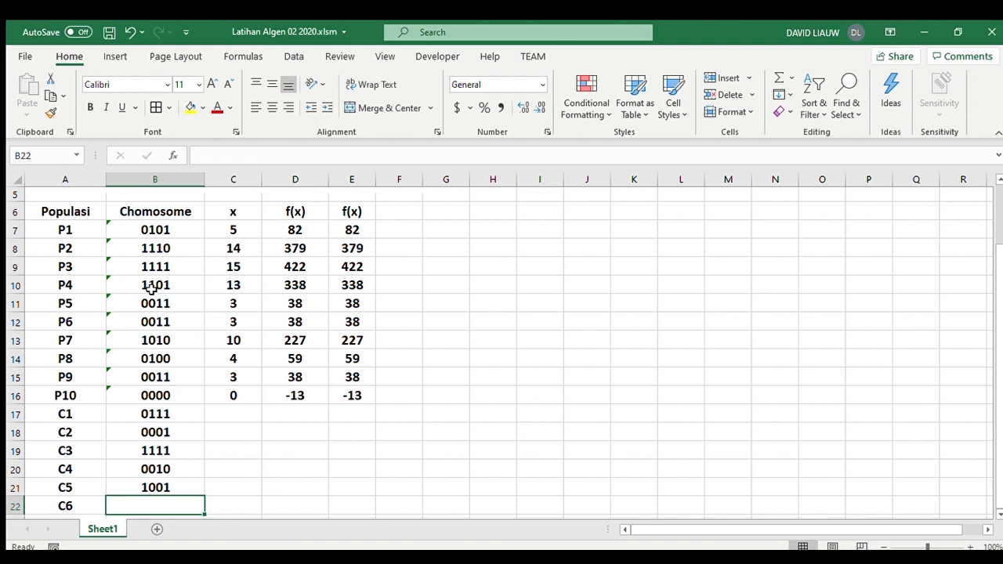
- Enter =GetMutation(B16,2) in B22 for the C6 offspring
{"action": "type", "text": "="}
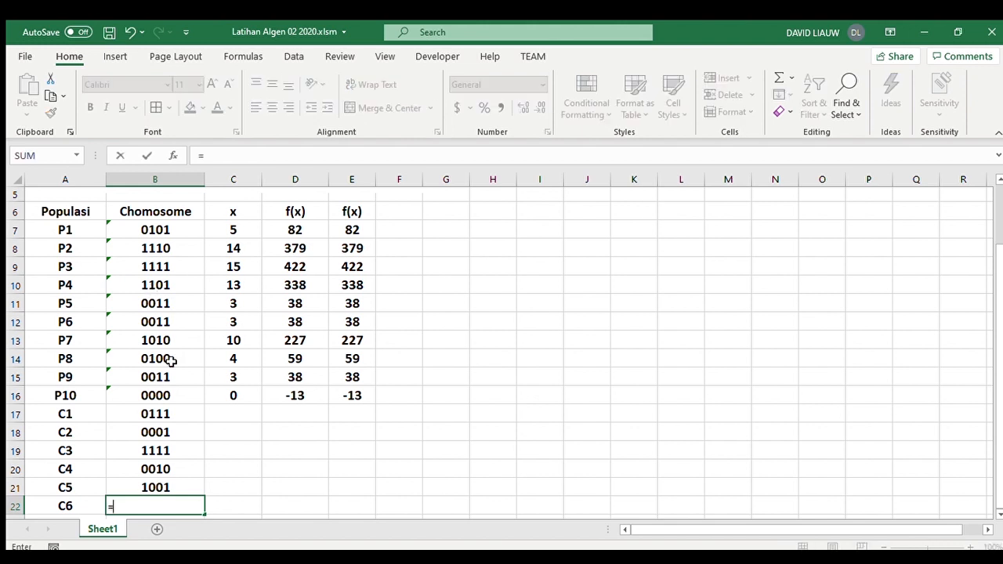
{"action": "type", "text": "get"}
{"action": "key", "text": "Tab"}
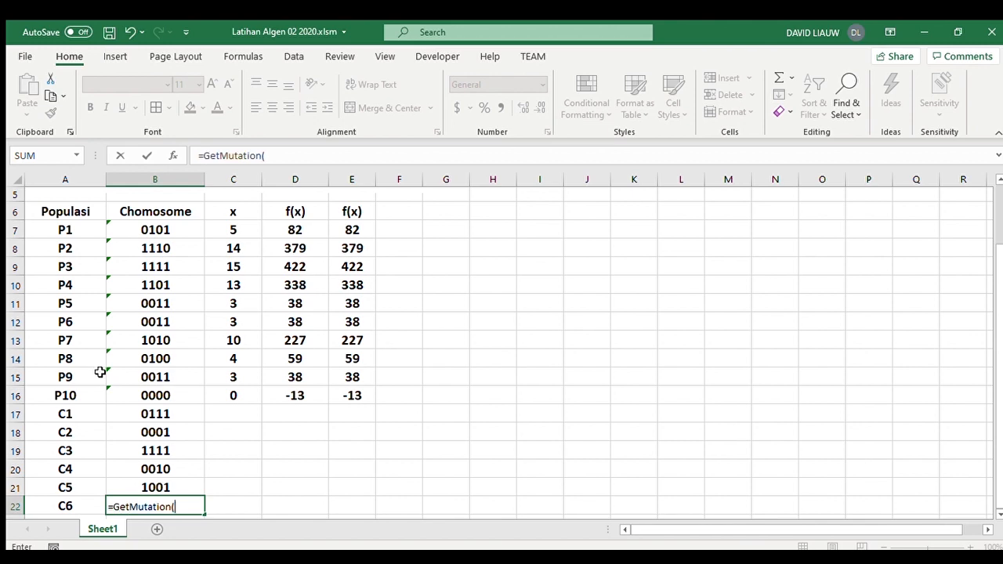
{"action": "left_click", "coordinate": [156, 395]}
{"action": "type", "text": ",2"}
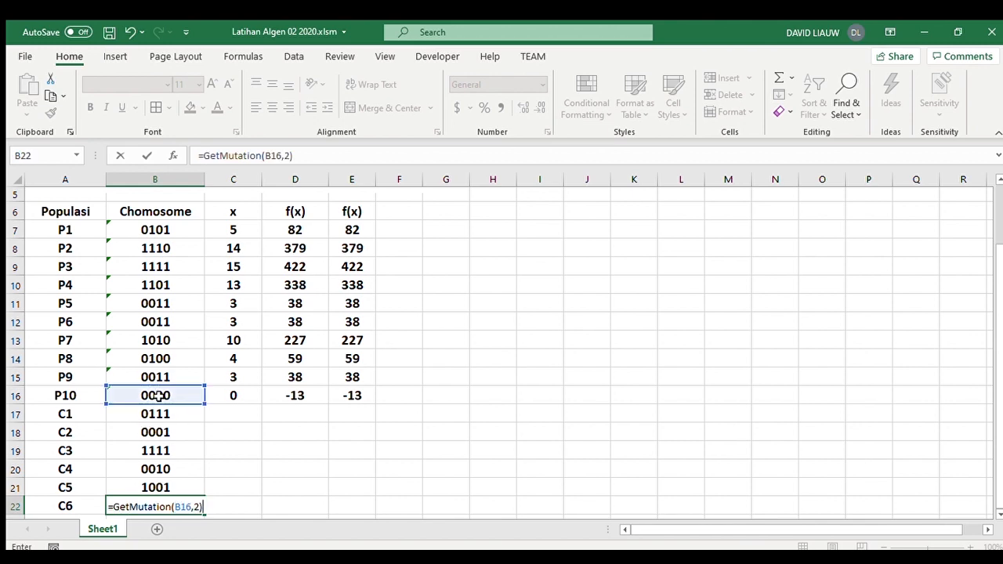
{"action": "key", "text": "Return"}
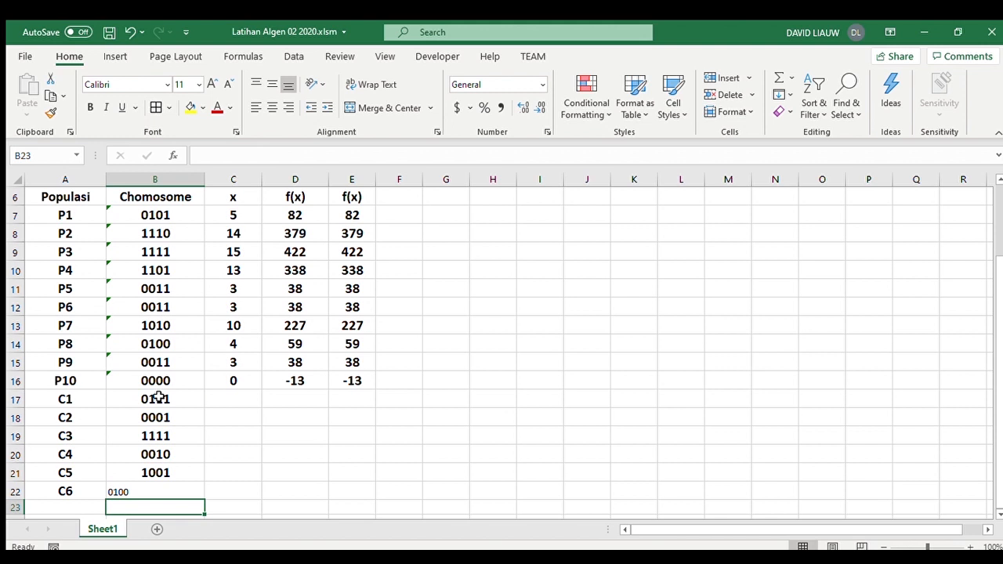
- Copy the formatting of B21 onto the C6 chromosome in B22
{"action": "left_click", "coordinate": [160, 472]}
{"action": "left_click", "coordinate": [51, 113]}
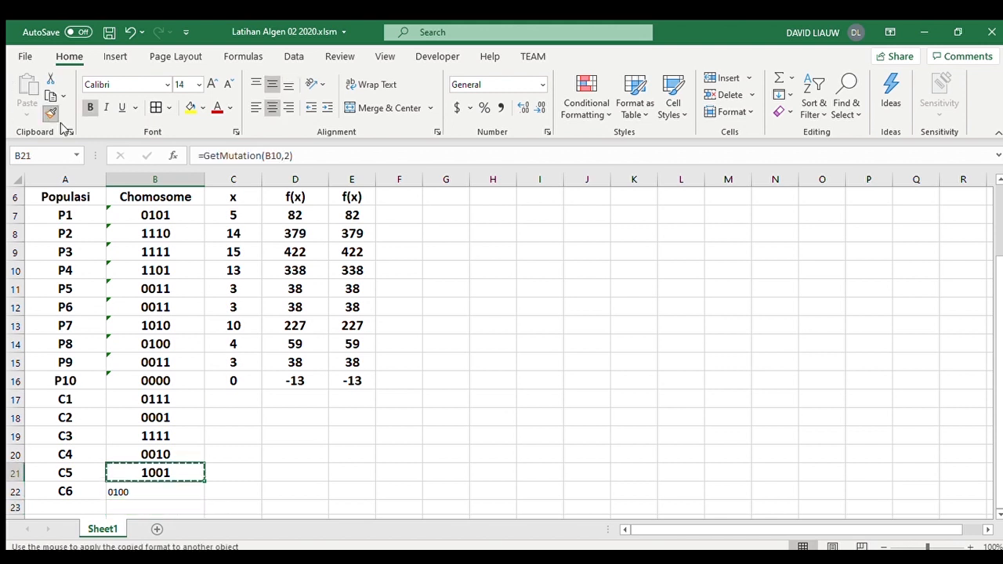
{"action": "left_click", "coordinate": [187, 490]}
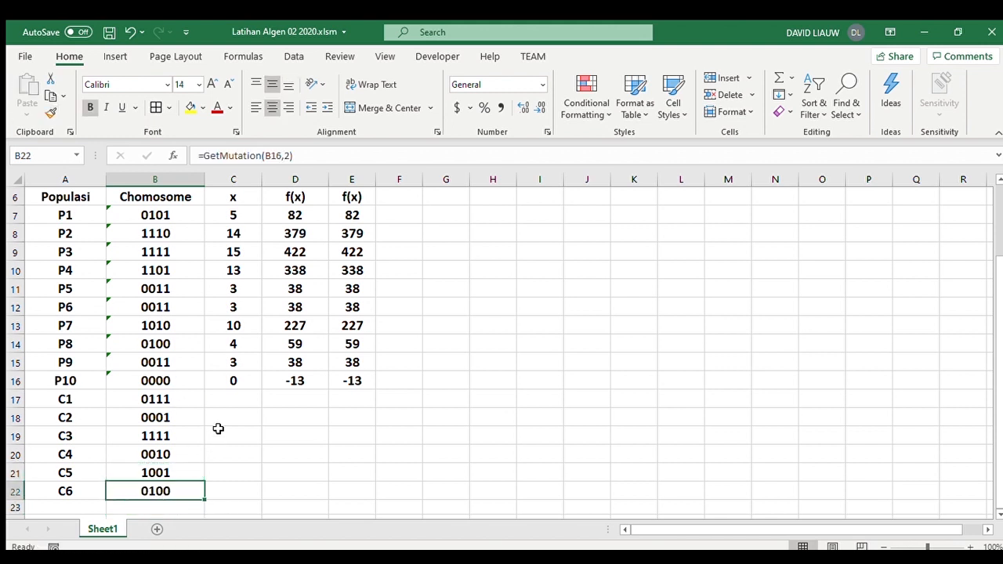
- Fill the x and both f(x) formulas from C16, D16 and E16 down to row 22 for offspring C1 to C6
{"action": "left_click", "coordinate": [238, 382]}
{"action": "left_click_drag", "start_coordinate": [260, 389], "coordinate": [251, 489]}
{"action": "left_click", "coordinate": [323, 387]}
{"action": "left_click_drag", "start_coordinate": [329, 391], "coordinate": [329, 494]}
{"action": "left_click", "coordinate": [358, 380]}
{"action": "left_click_drag", "start_coordinate": [374, 388], "coordinate": [367, 494]}
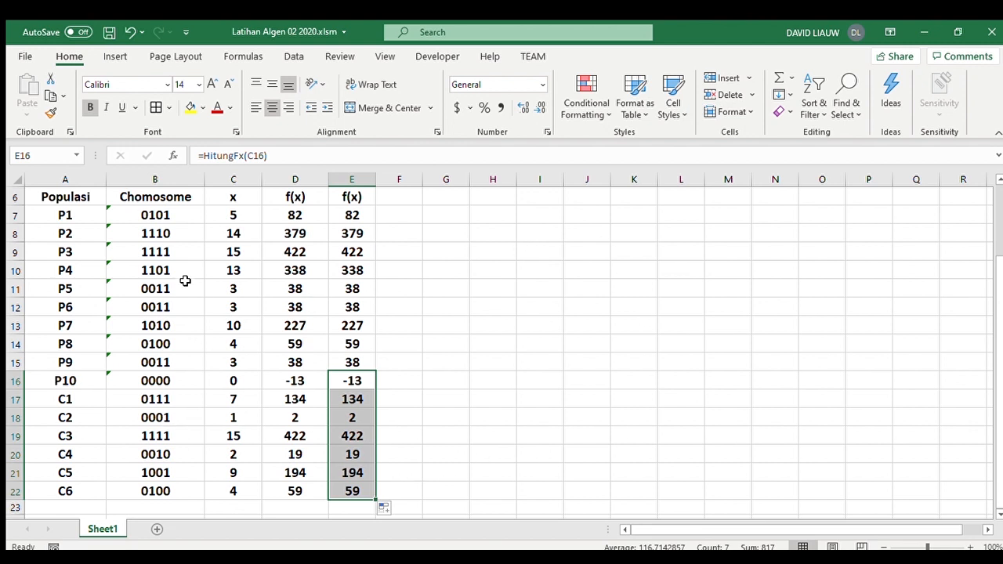
- Copy the offspring chromosomes in B17:B22 and paste them back over their formulas as plain values
{"action": "left_click_drag", "start_coordinate": [155, 396], "coordinate": [170, 490]}
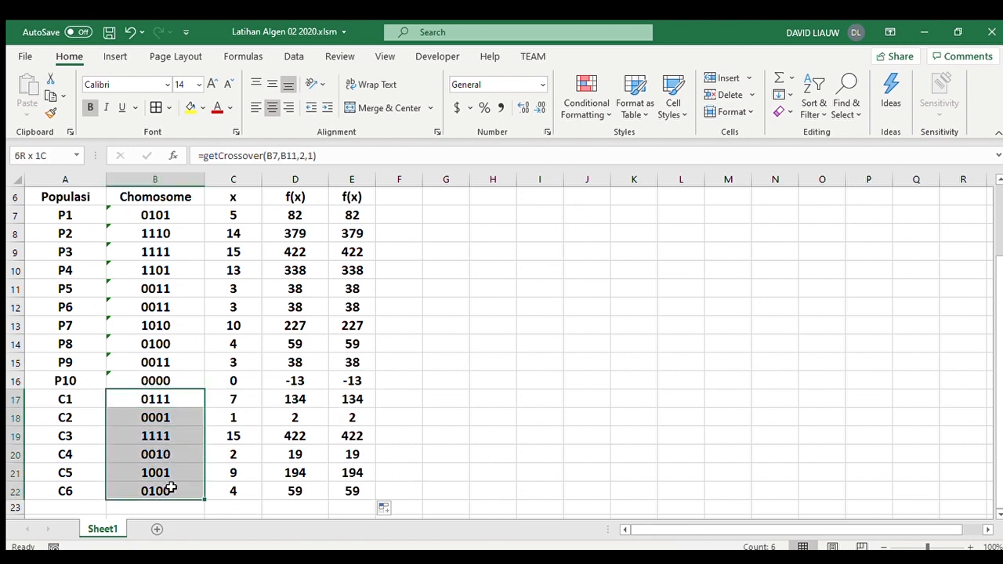
{"action": "key", "text": "ctrl+c"}
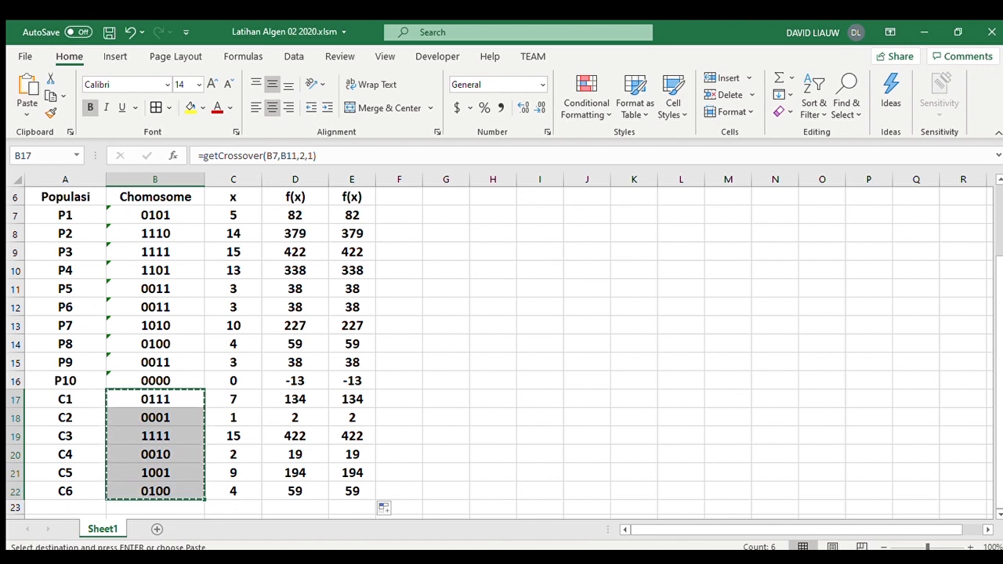
{"action": "key", "text": "alt+Tab"}
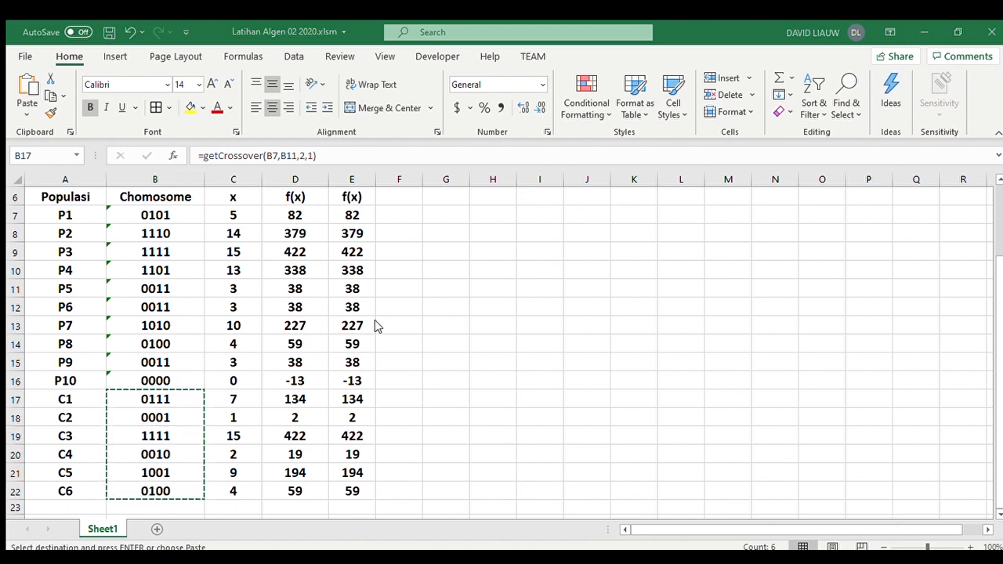
{"action": "scroll", "coordinate": [383, 329], "scroll_direction": "up", "scroll_amount": 2}
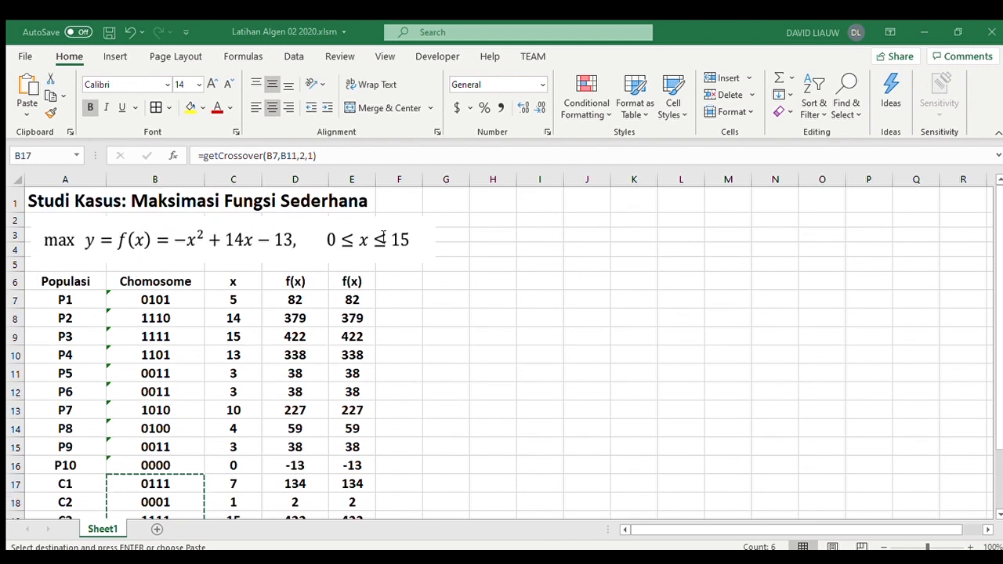
{"action": "key", "text": "Escape"}
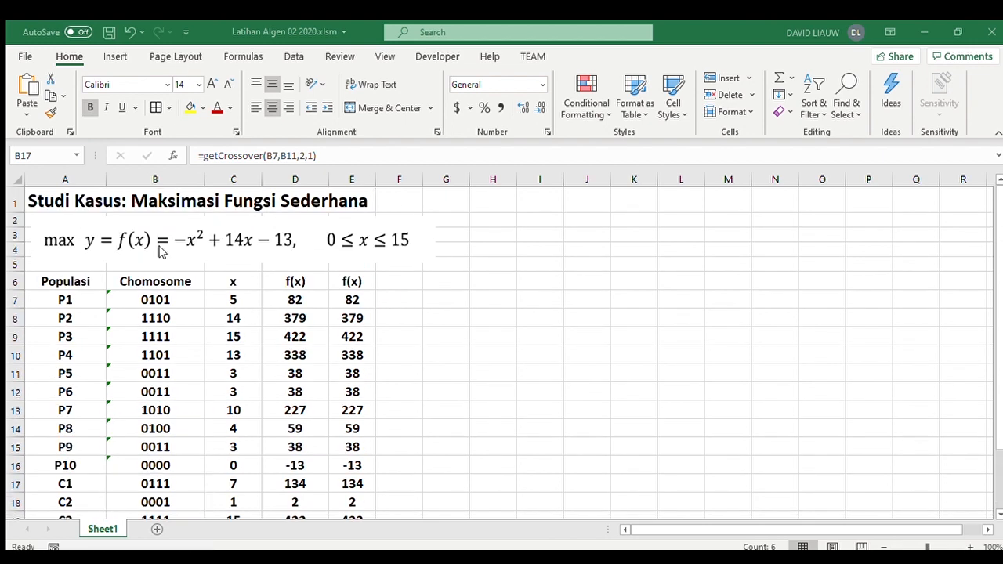
{"action": "scroll", "coordinate": [173, 388], "scroll_direction": "down", "scroll_amount": 2}
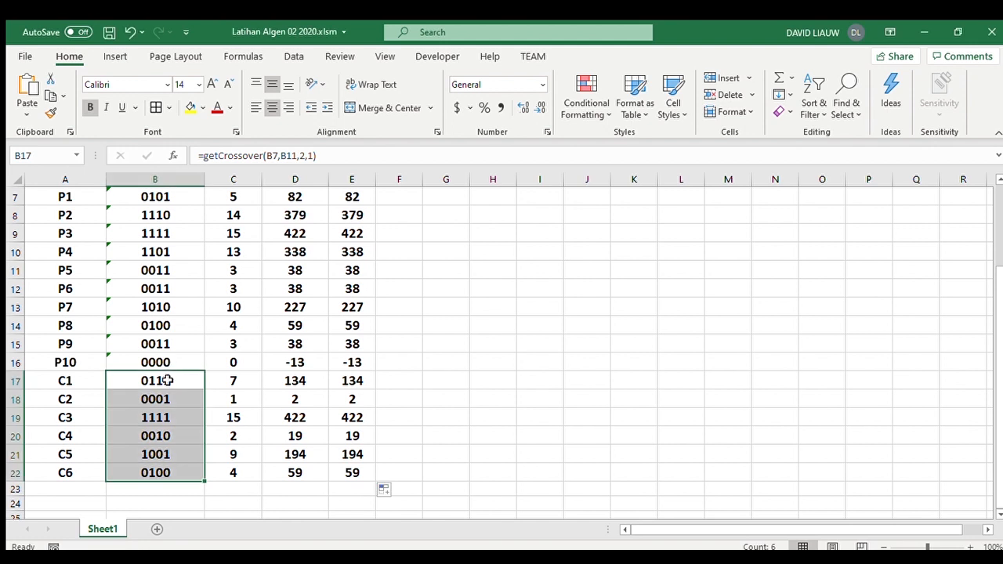
{"action": "key", "text": "ctrl+v"}
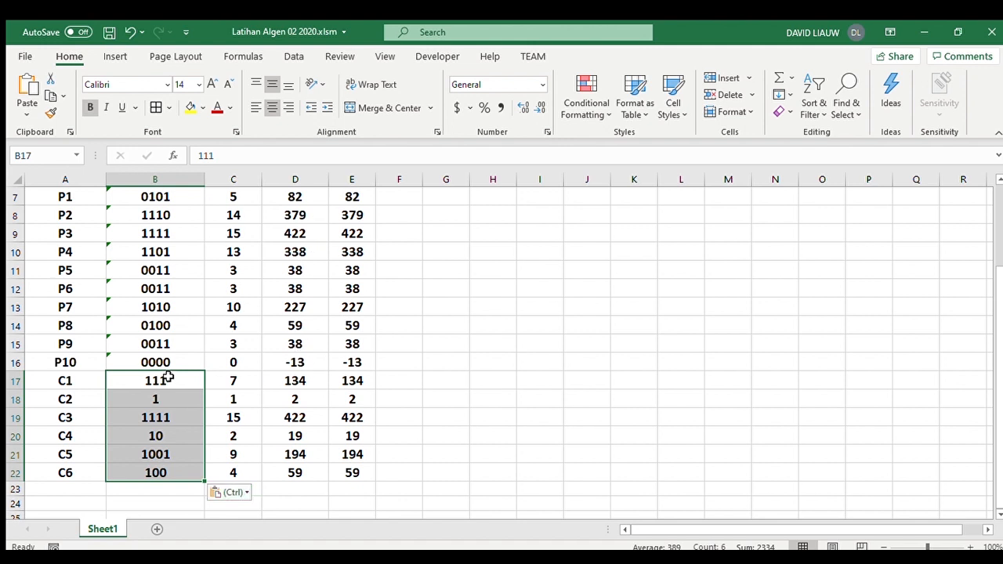
- Format B17:B22 as Text and paste the plain offspring chromosomes into it again
{"action": "key", "text": "ctrl+1"}
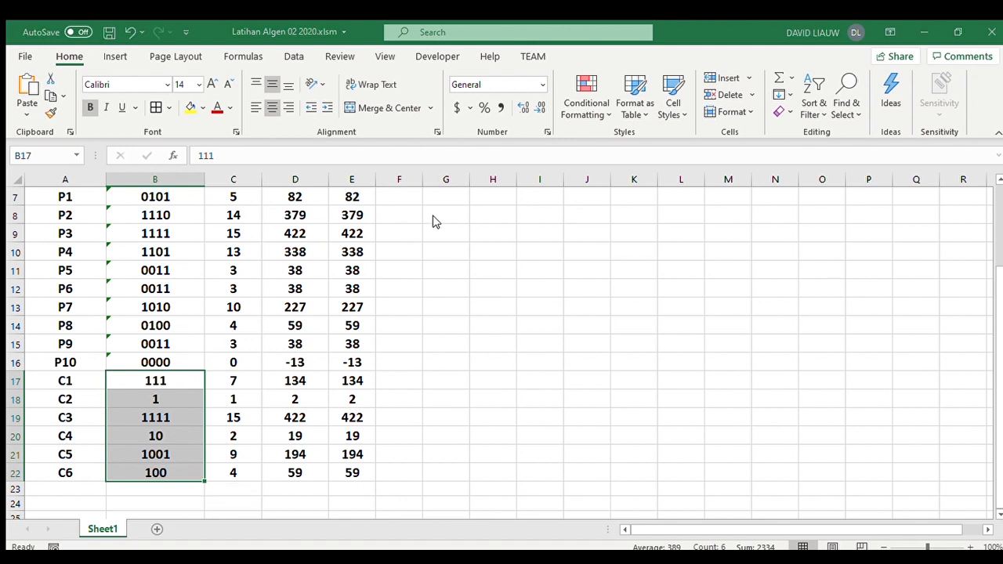
{"action": "key", "text": "Return"}
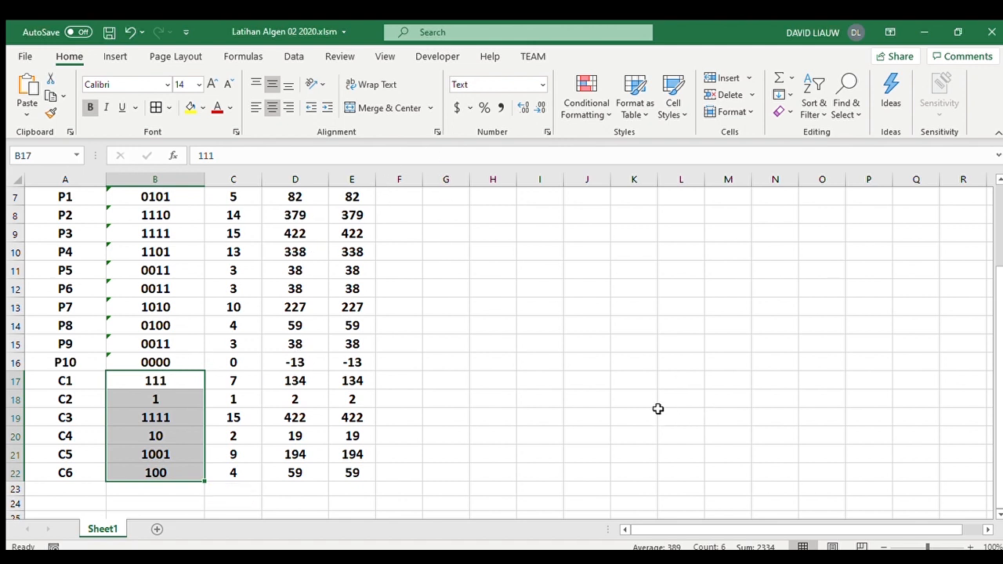
{"action": "key", "text": "ctrl+v"}
{"action": "left_click", "coordinate": [545, 365]}
{"action": "left_click", "coordinate": [491, 400]}
{"action": "scroll", "coordinate": [485, 402], "scroll_direction": "up", "scroll_amount": 2}
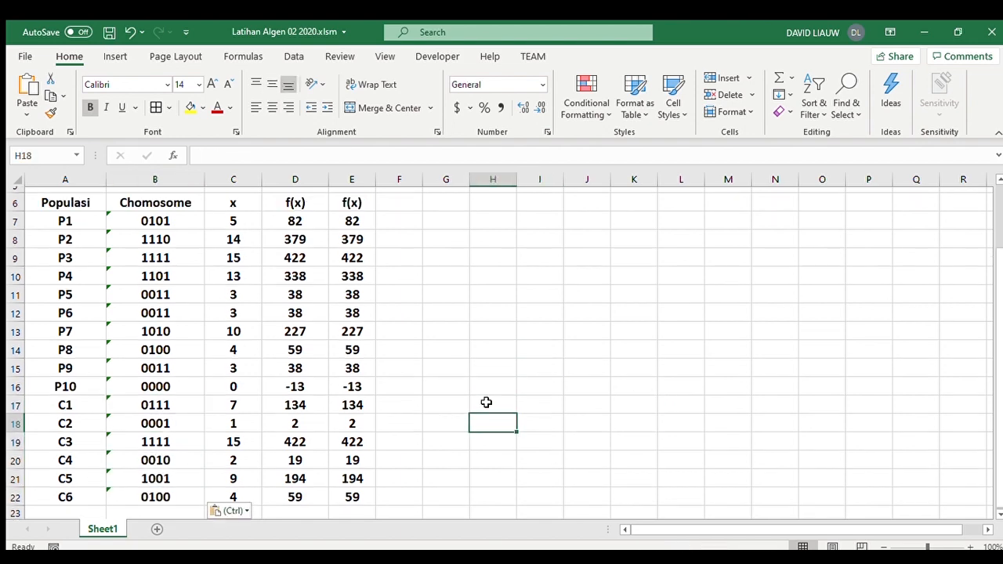
{"action": "left_click", "coordinate": [411, 283]}
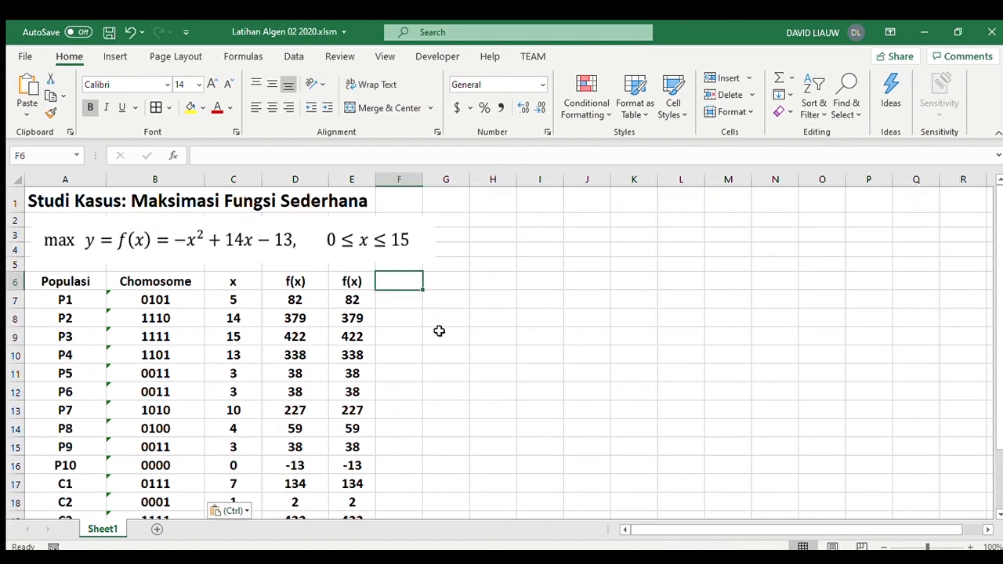
{"action": "scroll", "coordinate": [438, 330], "scroll_direction": "down", "scroll_amount": 1}
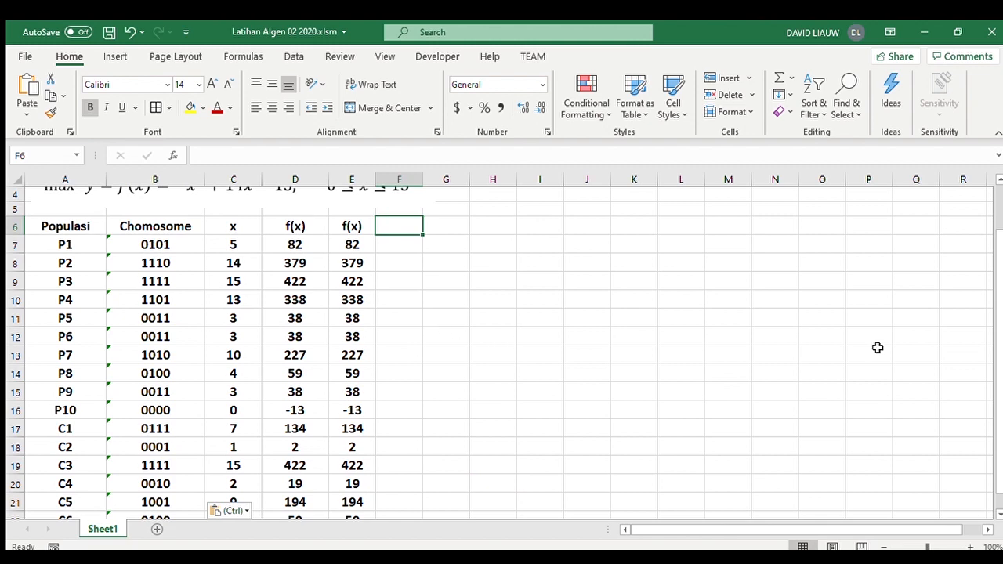
{"action": "left_click_drag", "start_coordinate": [1000, 323], "coordinate": [991, 363]}
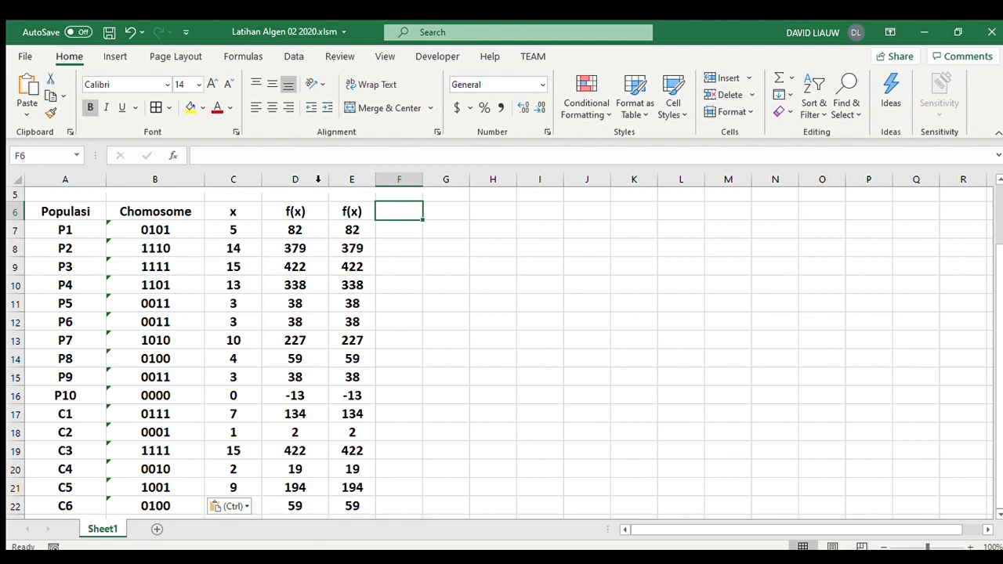
- Enter =SUM(E7:E22) in E23 to total the fitness values of all parents and offspring
{"action": "scroll", "coordinate": [423, 365], "scroll_direction": "down", "scroll_amount": 2}
{"action": "left_click", "coordinate": [343, 413]}
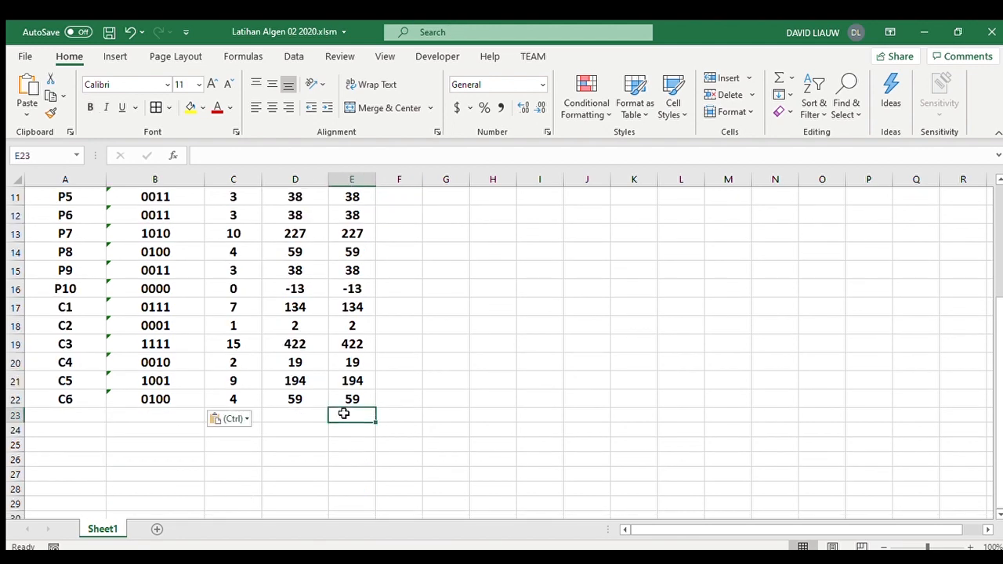
{"action": "type", "text": "=sum"}
{"action": "left_click", "coordinate": [357, 401]}
{"action": "scroll", "coordinate": [398, 403], "scroll_direction": "up", "scroll_amount": 4}
{"action": "left_click", "coordinate": [344, 308], "text": "shift"}
{"action": "left_click", "coordinate": [346, 301], "text": "shift"}
{"action": "type", "text": ")"}
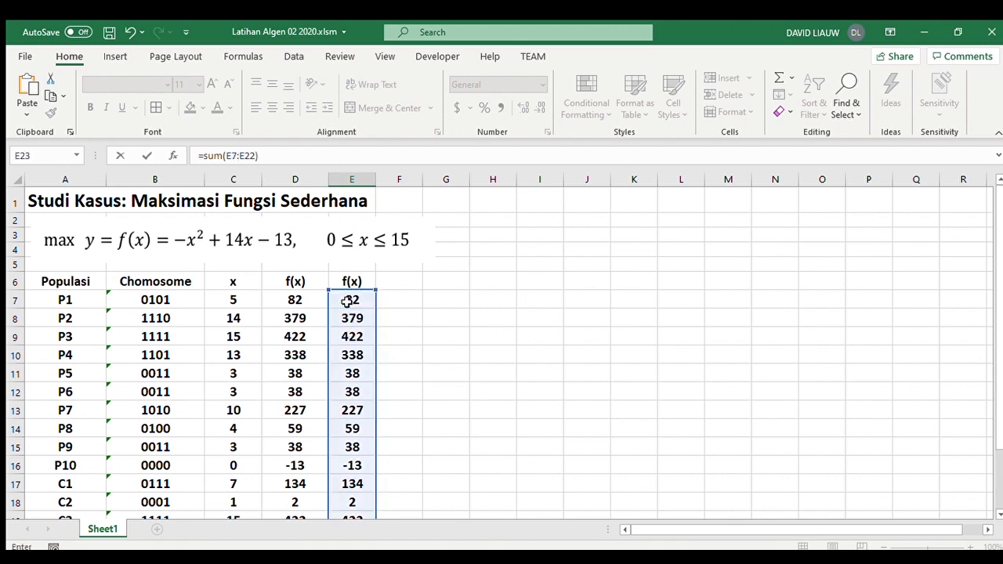
{"action": "key", "text": "Return"}
{"action": "left_click", "coordinate": [351, 488]}
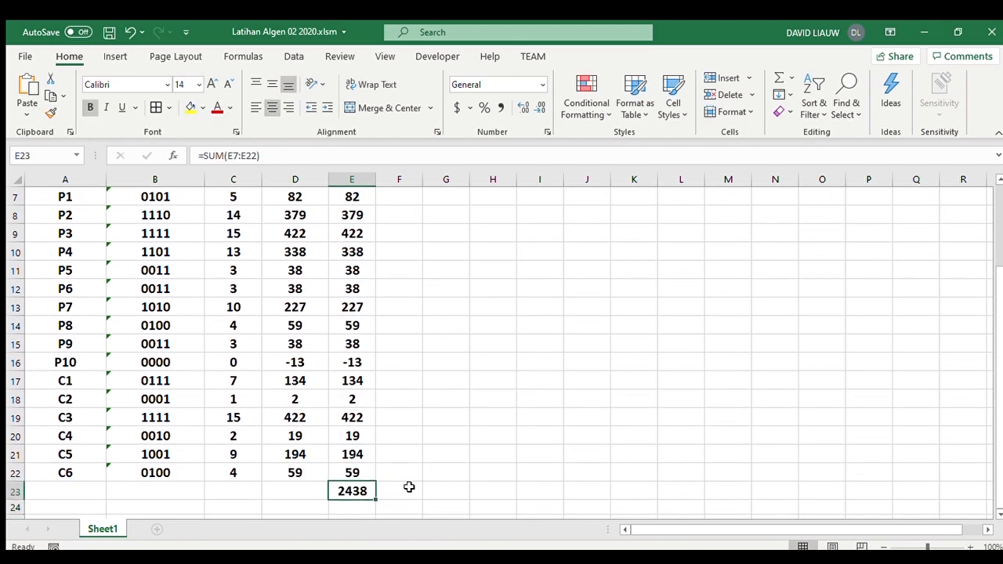
- Add the column heading prob in F6
{"action": "scroll", "coordinate": [409, 487], "scroll_direction": "up", "scroll_amount": 3}
{"action": "left_click", "coordinate": [403, 355]}
{"action": "left_click", "coordinate": [405, 298]}
{"action": "left_click", "coordinate": [406, 283]}
{"action": "type", "text": "prob"}
{"action": "key", "text": "Return"}
- Enter =E7/E23 in F7 as the selection probability of P1
{"action": "type", "text": "="}
{"action": "key", "text": "Left"}
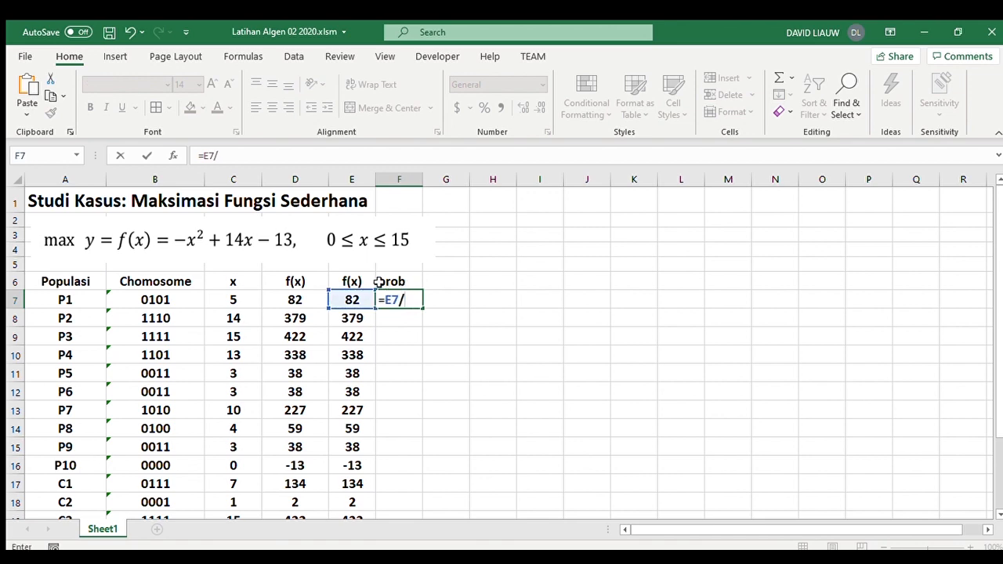
{"action": "scroll", "coordinate": [335, 302], "scroll_direction": "down", "scroll_amount": 2}
{"action": "left_click", "coordinate": [351, 491]}
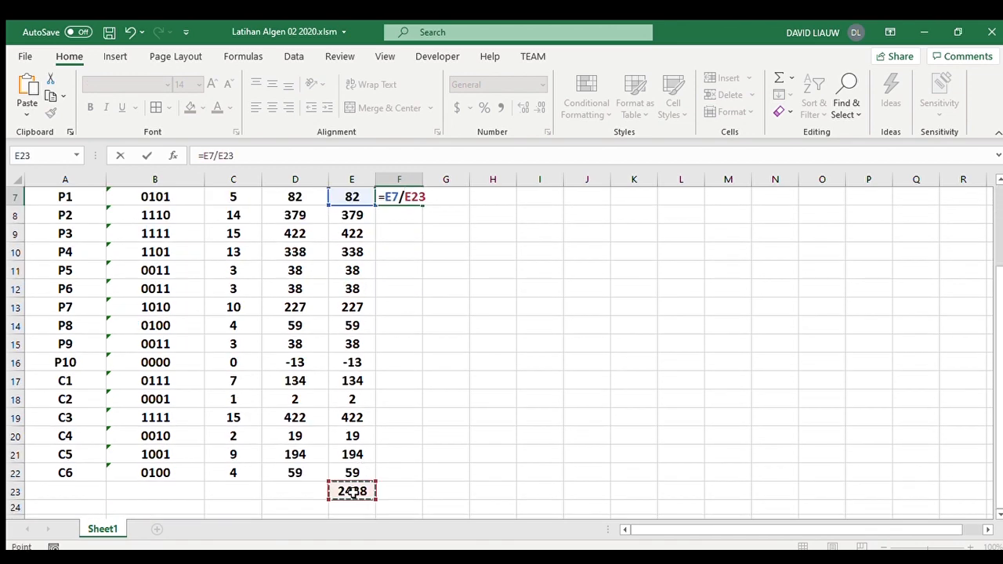
{"action": "key", "text": "Return"}
{"action": "scroll", "coordinate": [352, 491], "scroll_direction": "up", "scroll_amount": 2}
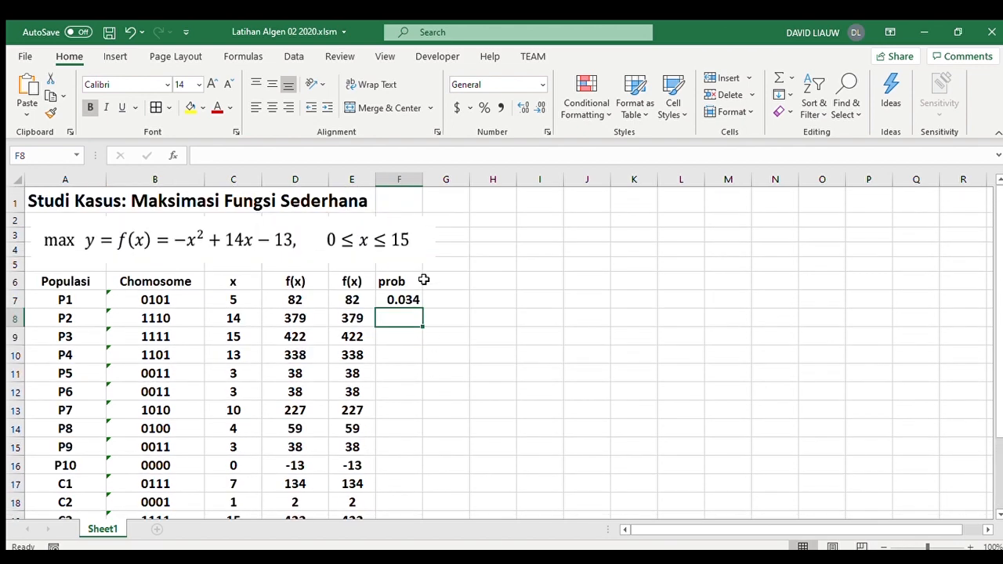
- Fill the probability formula from F7 down to F17 and widen column F
{"action": "left_click", "coordinate": [409, 302]}
{"action": "left_click_drag", "start_coordinate": [421, 309], "coordinate": [409, 473]}
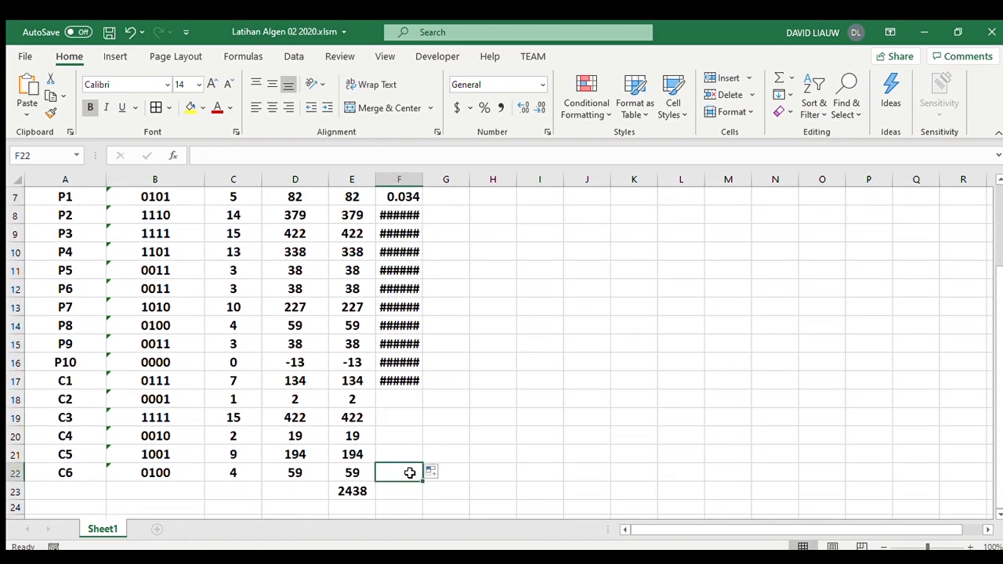
{"action": "scroll", "coordinate": [423, 439], "scroll_direction": "up", "scroll_amount": 2}
{"action": "left_click_drag", "start_coordinate": [427, 185], "coordinate": [440, 180]}
- Make the total an absolute reference in F7, giving =E7/$E$23, and fill the formula down to F22
{"action": "left_click", "coordinate": [410, 303]}
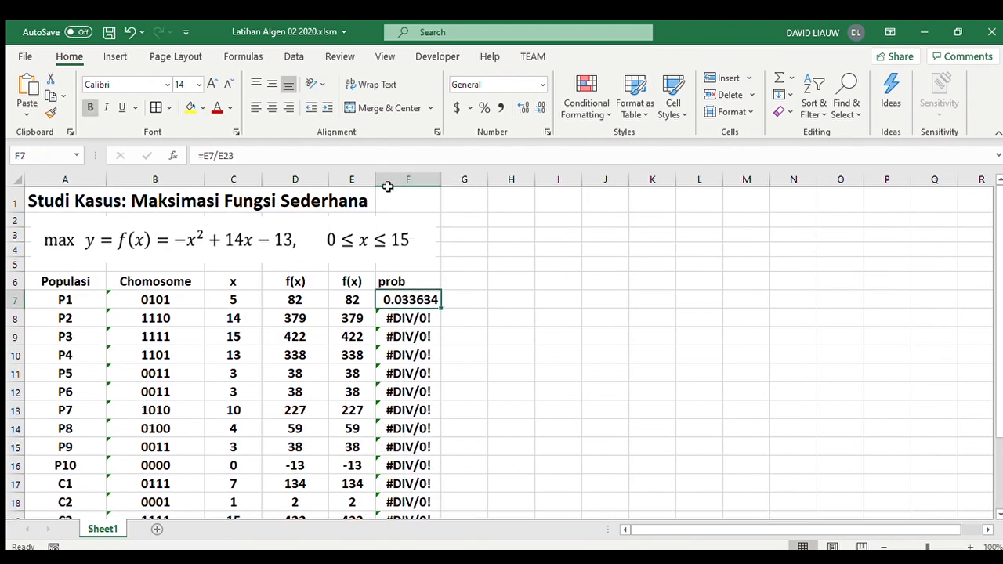
{"action": "left_click", "coordinate": [246, 156]}
{"action": "key", "text": "F4"}
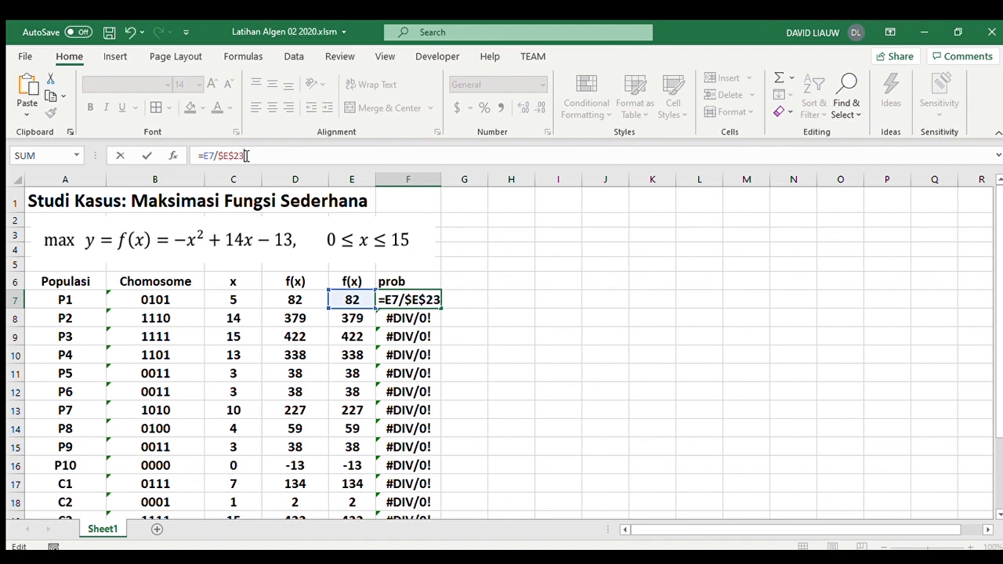
{"action": "key", "text": "Return"}
{"action": "left_click", "coordinate": [428, 302]}
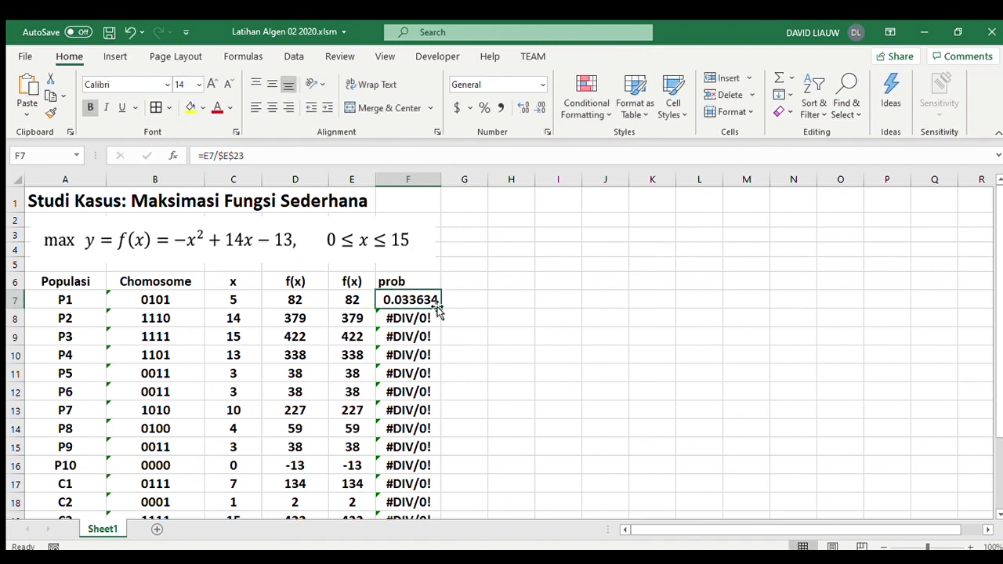
{"action": "left_click_drag", "start_coordinate": [441, 305], "coordinate": [431, 491]}
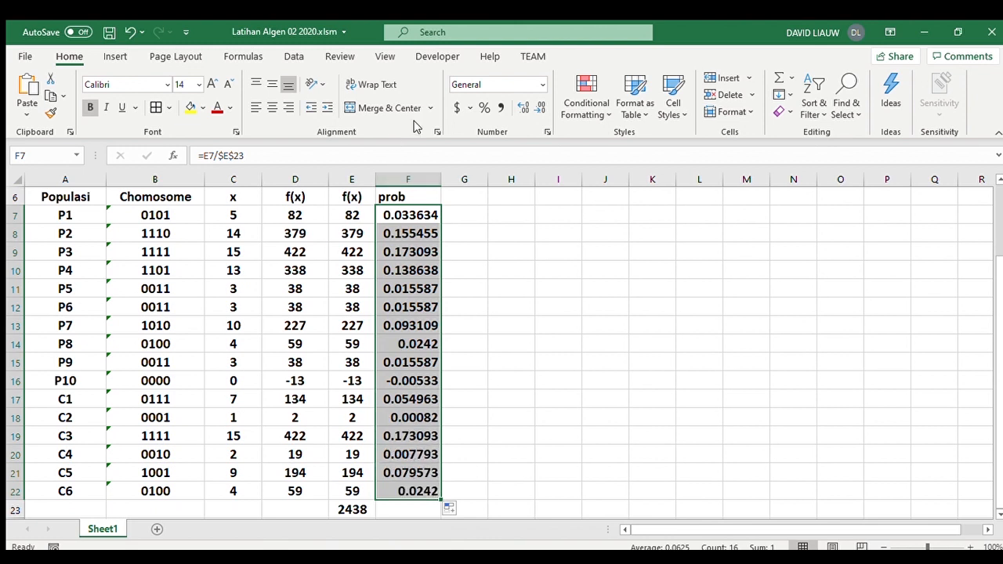
- Show the probabilities in F7:F22 with four decimal places and centre them
{"action": "left_click", "coordinate": [534, 108]}
{"action": "left_click", "coordinate": [534, 107]}
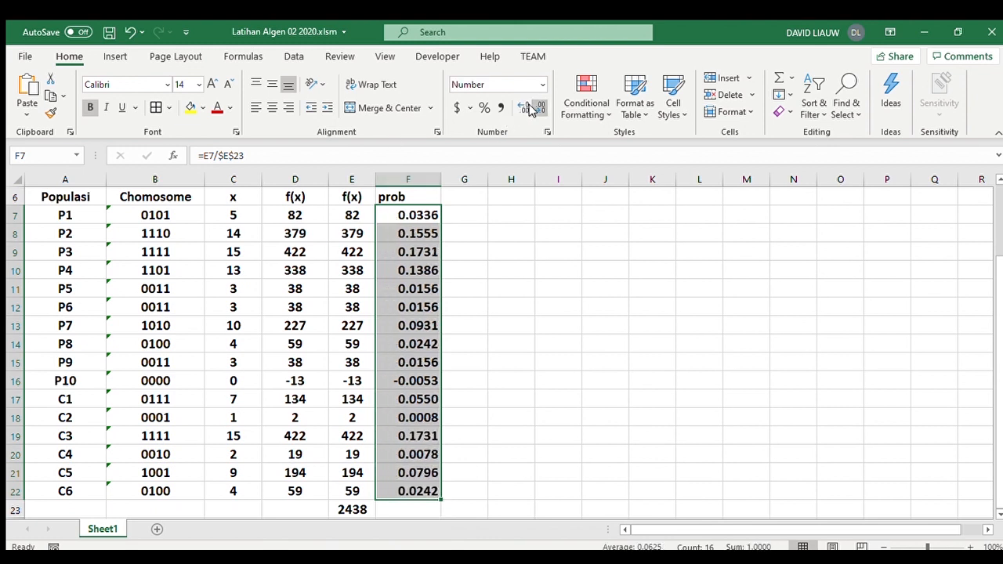
{"action": "left_click", "coordinate": [271, 107]}
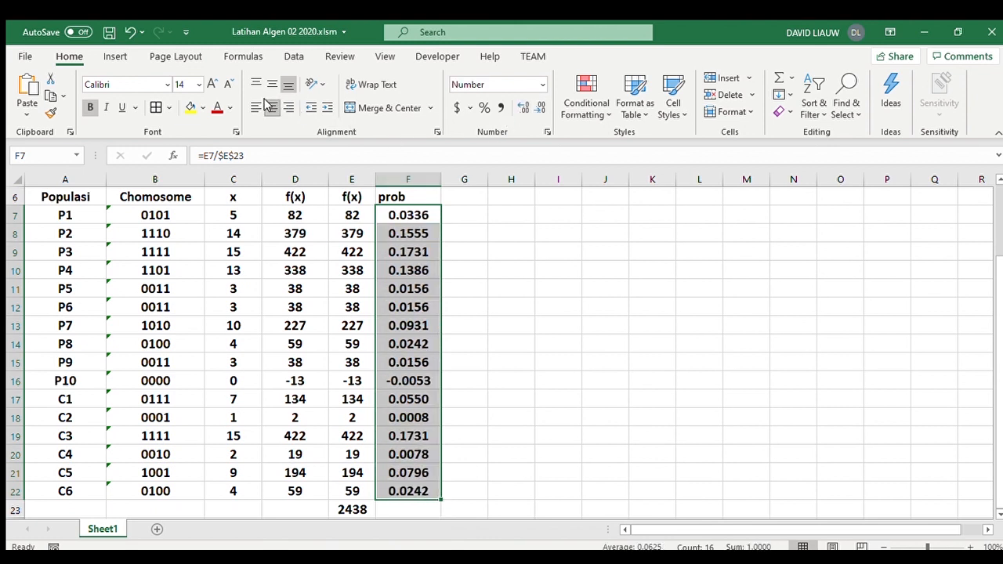
- Add the column heading probcum in G6 and fit the width of column G to it
{"action": "left_click", "coordinate": [468, 198]}
{"action": "type", "text": "probcum"}
{"action": "key", "text": "Return"}
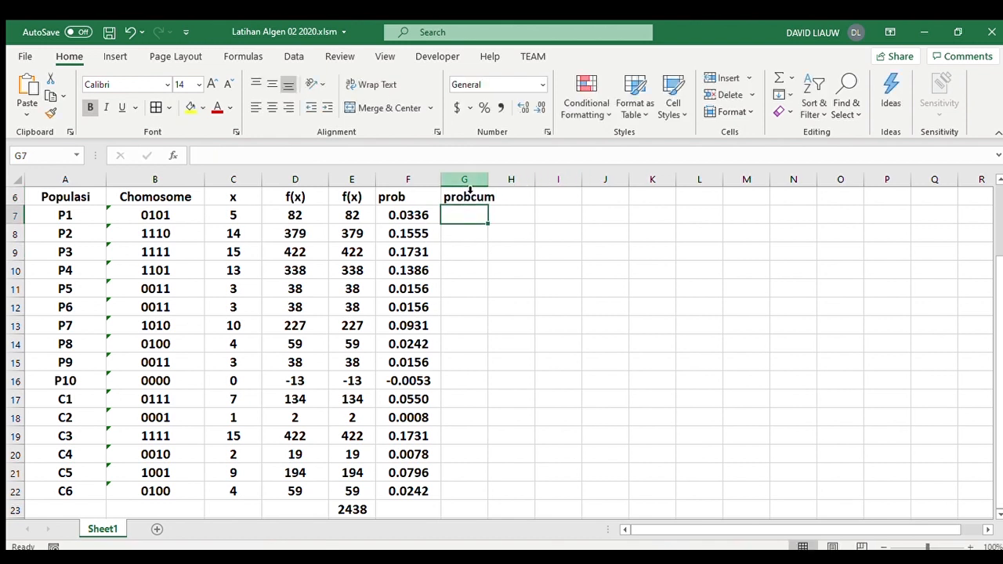
{"action": "double_click", "coordinate": [495, 185]}
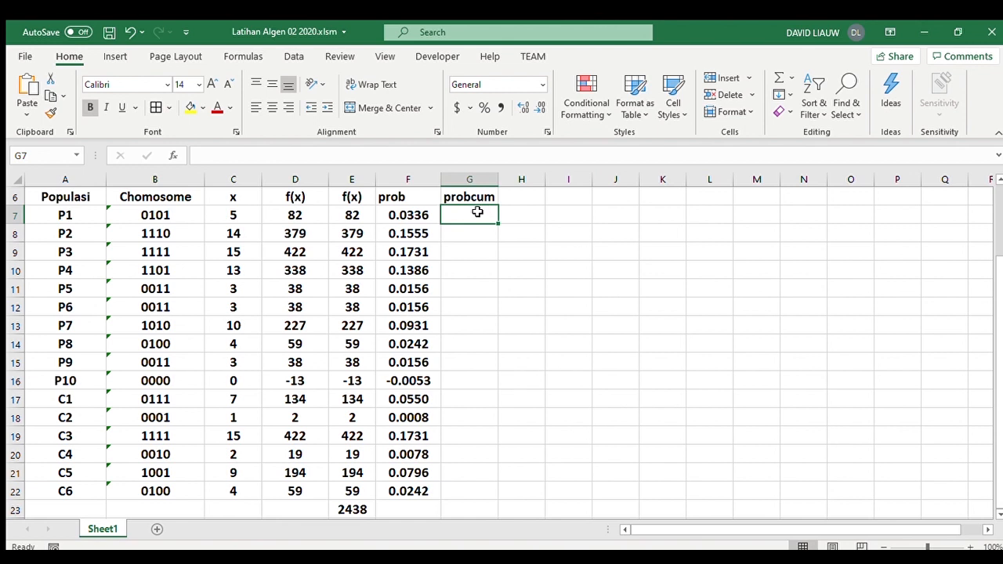
- Enter =F7 in G7 as the first cumulative probability
{"action": "type", "text": "="}
{"action": "key", "text": "Left"}
{"action": "key", "text": "Return"}
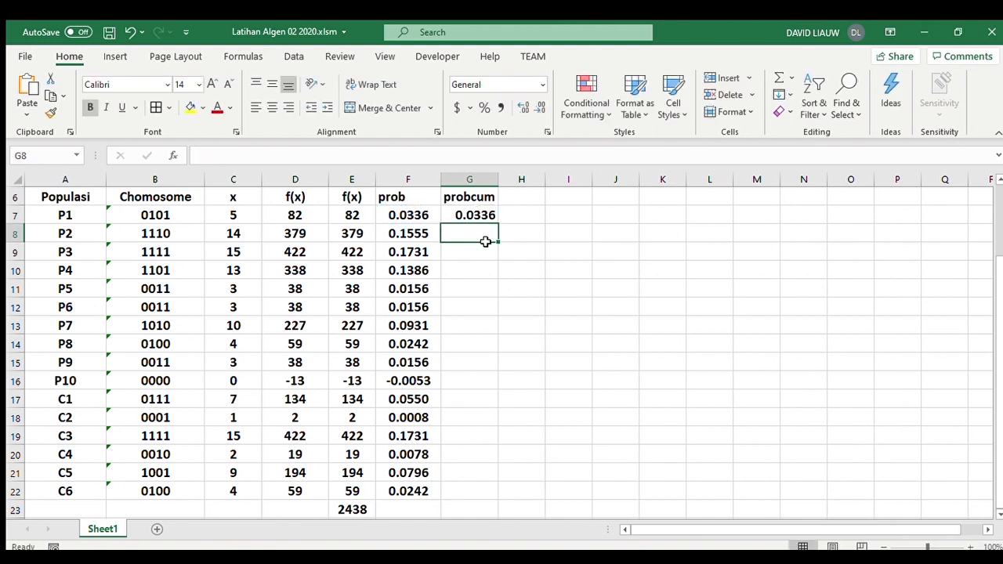
- Enter =G7+F8 in G8 as the cumulative probability of P2
{"action": "type", "text": "="}
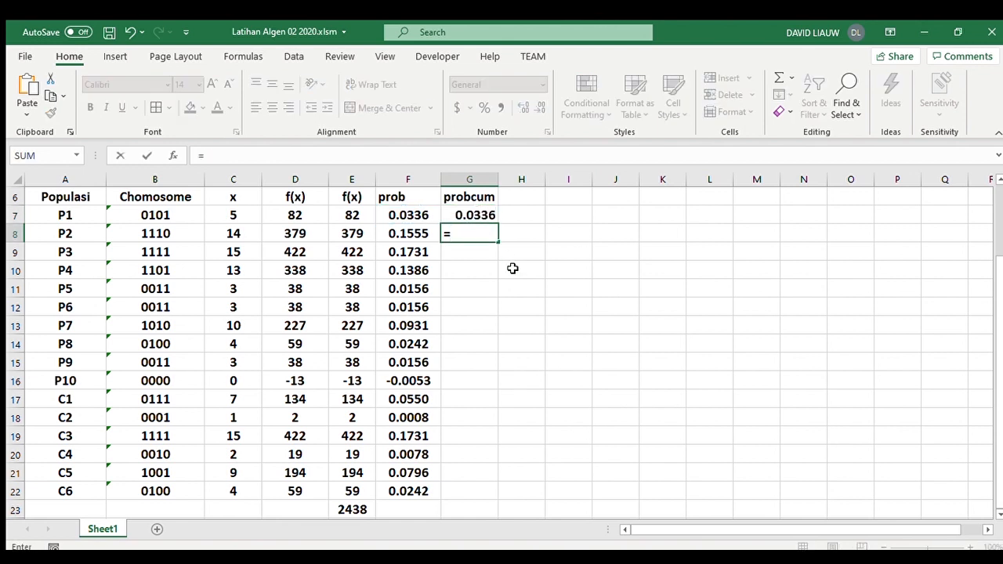
{"action": "left_click", "coordinate": [476, 214]}
{"action": "type", "text": "+"}
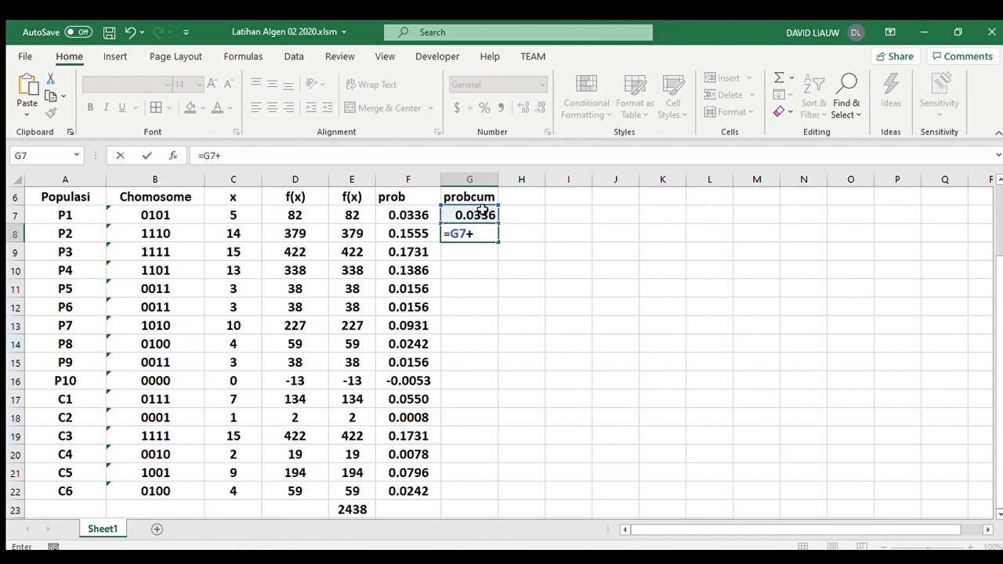
{"action": "left_click", "coordinate": [405, 228]}
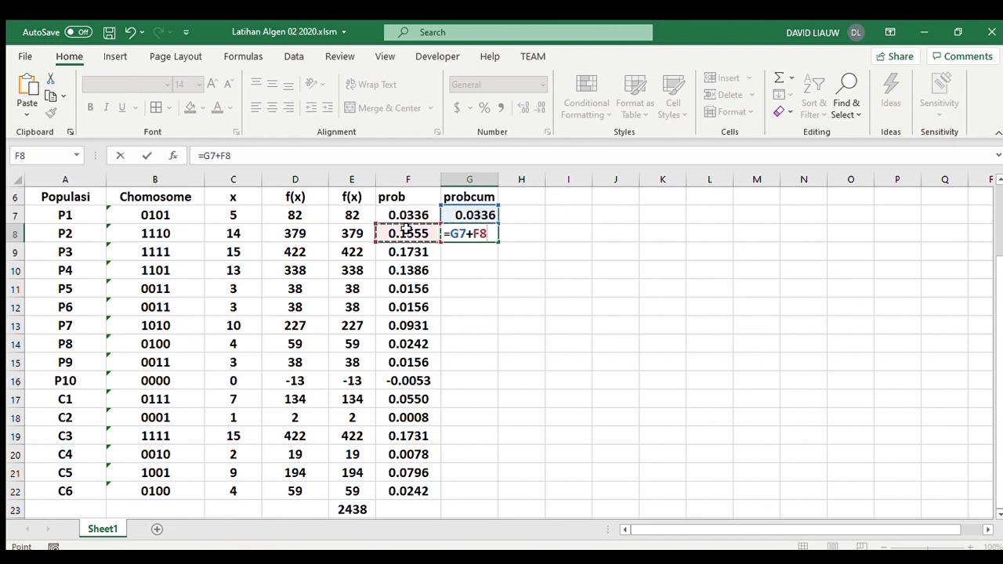
{"action": "key", "text": "Return"}
- Fill the cumulative probability formula from G8 down to G22 and look over the column
{"action": "left_click", "coordinate": [481, 231]}
{"action": "left_click_drag", "start_coordinate": [498, 242], "coordinate": [504, 445]}
{"action": "scroll", "coordinate": [546, 440], "scroll_direction": "up", "scroll_amount": 3}
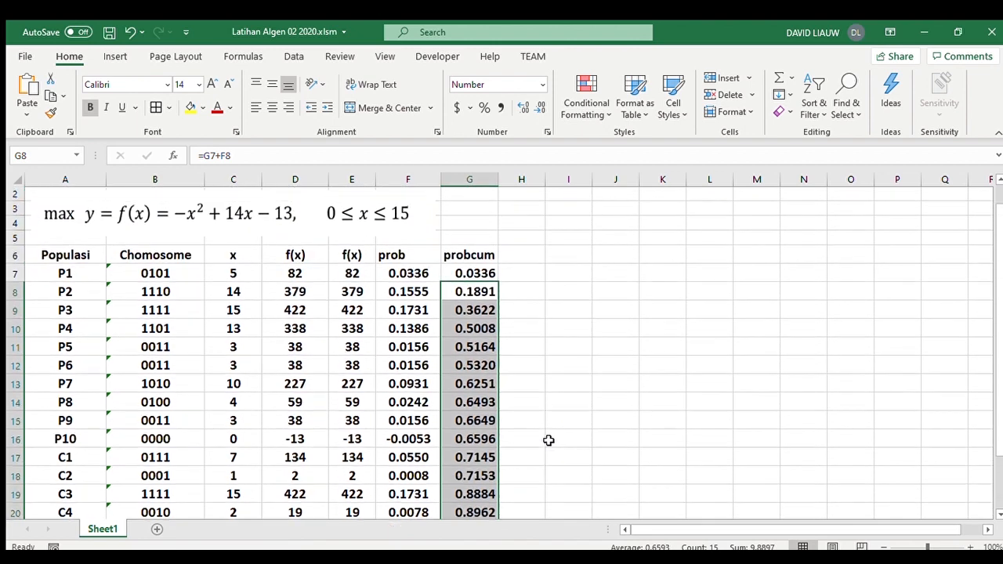
{"action": "scroll", "coordinate": [553, 433], "scroll_direction": "down", "scroll_amount": 3}
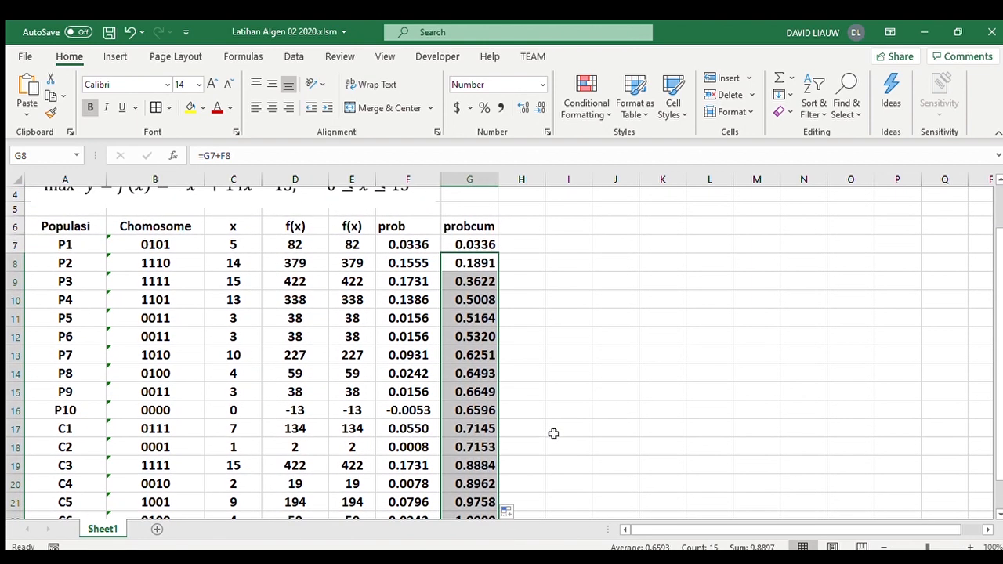
{"action": "scroll", "coordinate": [523, 416], "scroll_direction": "down", "scroll_amount": 3}
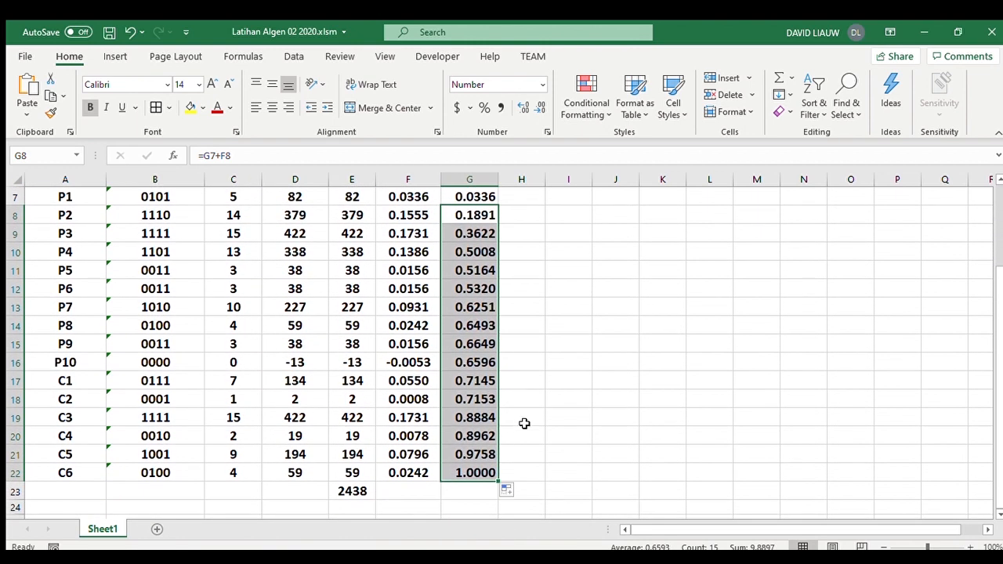
- Add the heading random in A25, below the population table
{"action": "scroll", "coordinate": [441, 437], "scroll_direction": "down", "scroll_amount": 2}
{"action": "left_click", "coordinate": [71, 411]}
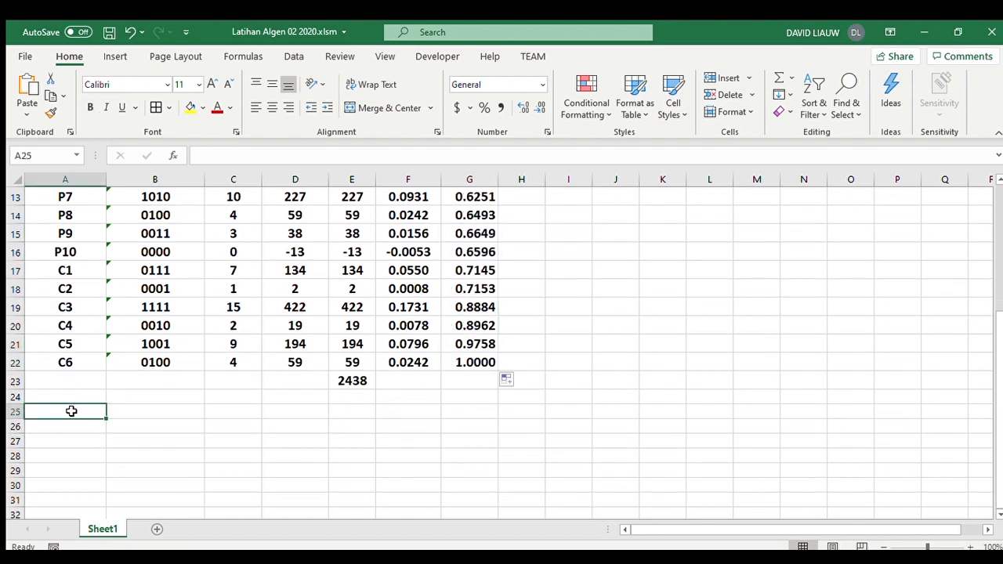
{"action": "type", "text": "random"}
{"action": "key", "text": "Return"}
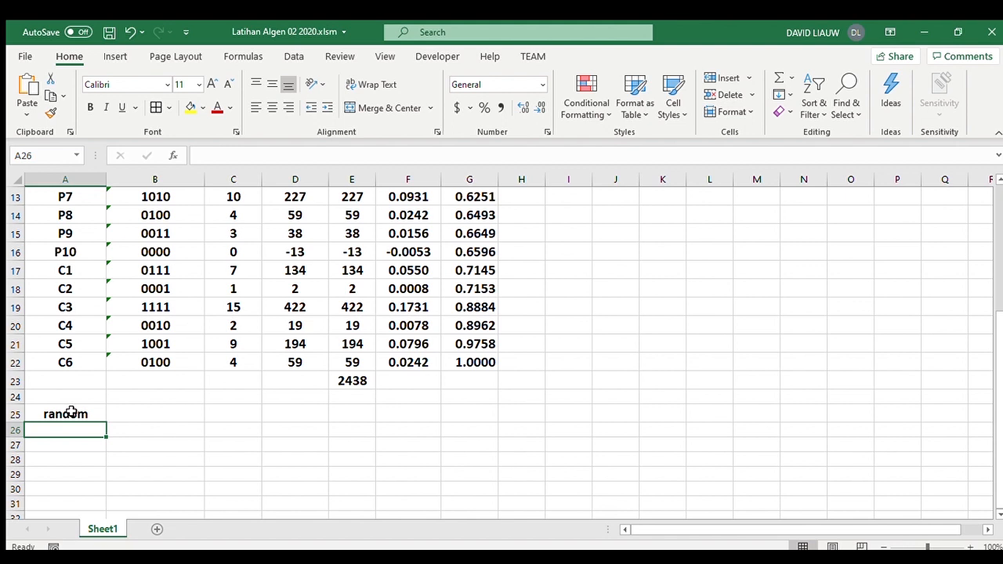
- Enter =RAND() in A26 and fill it down to A35
{"action": "type", "text": "=ra"}
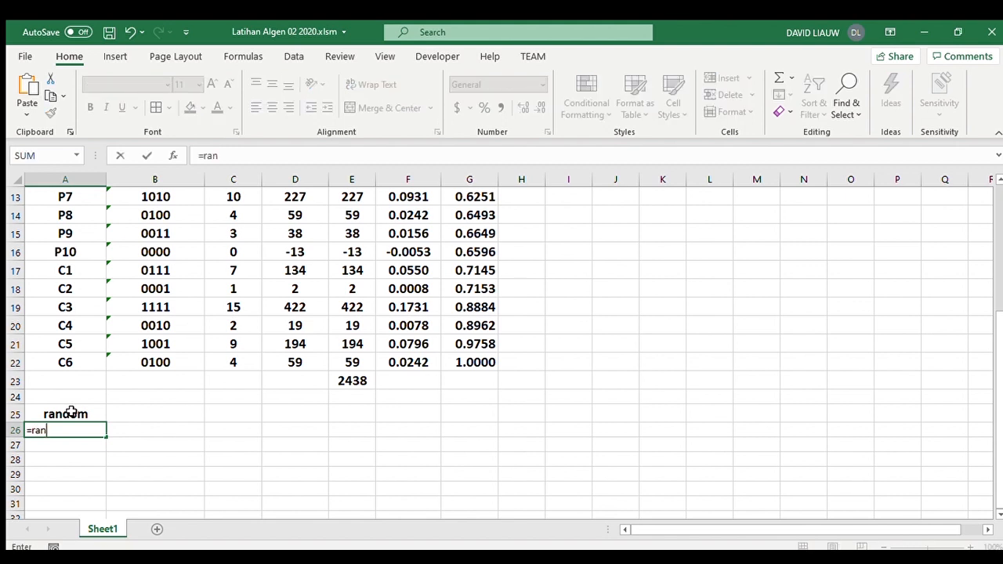
{"action": "type", "text": "n"}
{"action": "key", "text": "Tab"}
{"action": "type", "text": ")"}
{"action": "key", "text": "Return"}
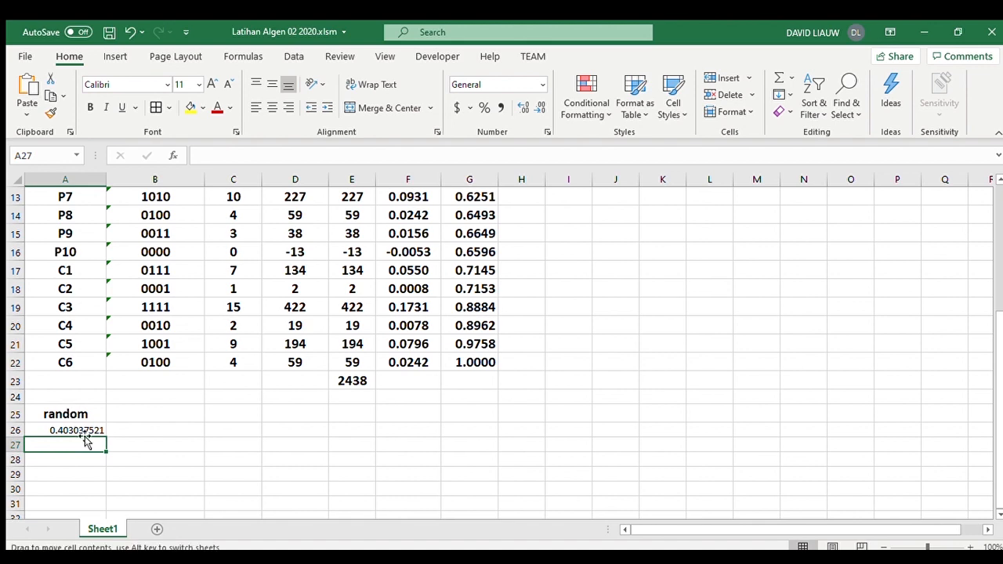
{"action": "left_click", "coordinate": [79, 431]}
{"action": "left_click_drag", "start_coordinate": [106, 437], "coordinate": [103, 496]}
{"action": "scroll", "coordinate": [106, 486], "scroll_direction": "down", "scroll_amount": 1}
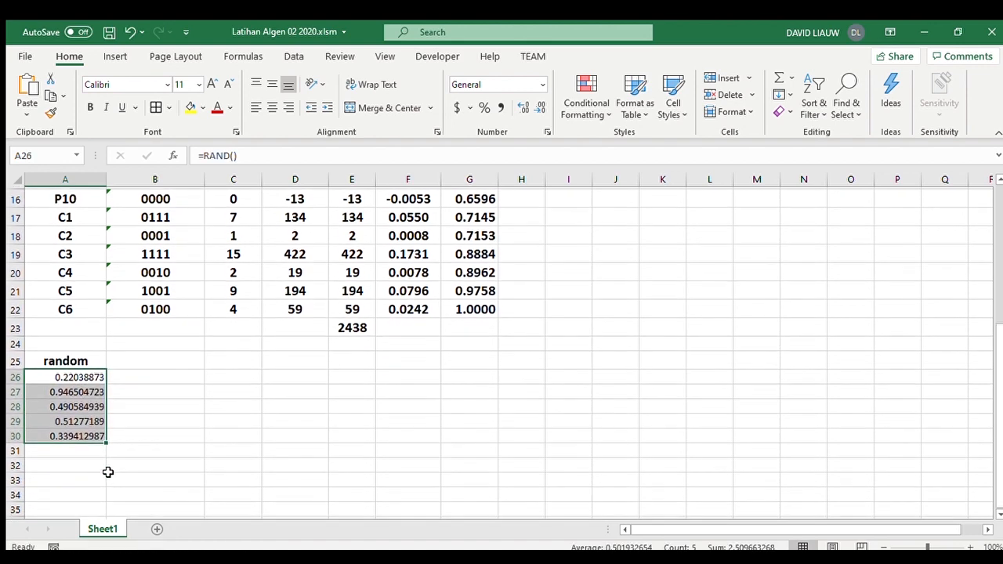
{"action": "left_click_drag", "start_coordinate": [107, 447], "coordinate": [106, 513]}
- Format the random numbers in A26:A35 with five decimal places and centre them horizontally
{"action": "left_click", "coordinate": [540, 108]}
{"action": "left_click", "coordinate": [539, 107]}
{"action": "left_click", "coordinate": [540, 107]}
{"action": "left_click", "coordinate": [540, 107]}
{"action": "left_click", "coordinate": [540, 107]}
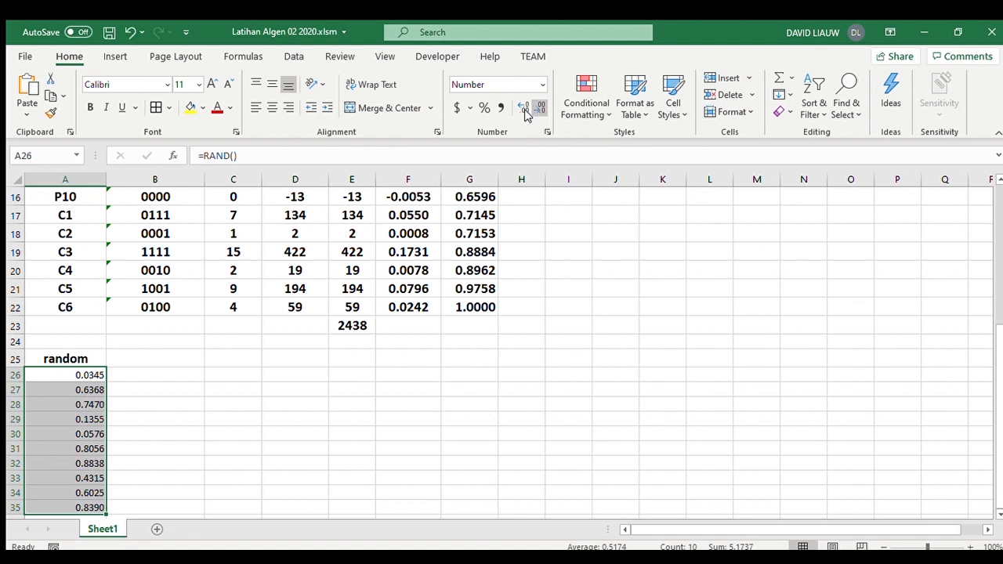
{"action": "left_click", "coordinate": [522, 107]}
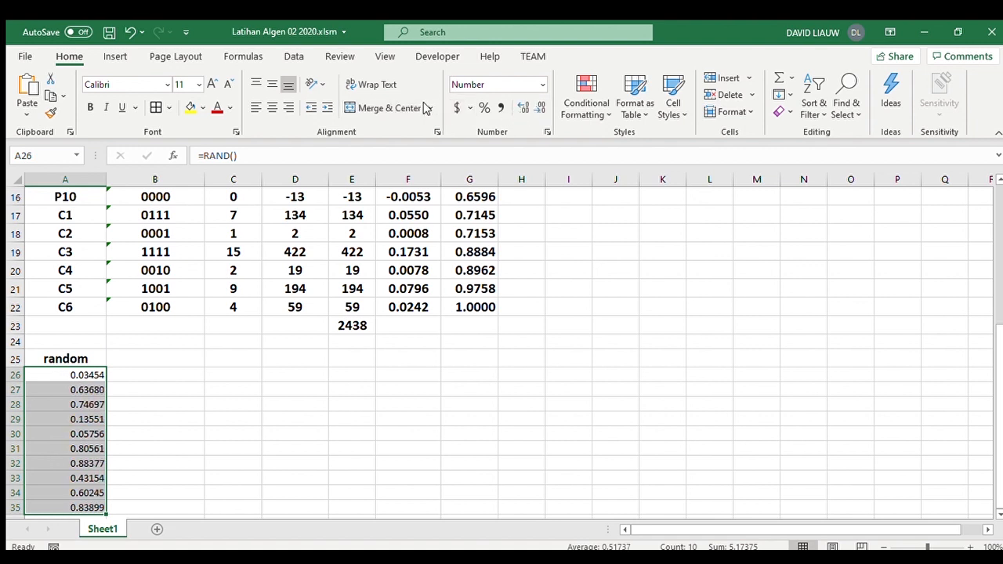
{"action": "left_click", "coordinate": [272, 107]}
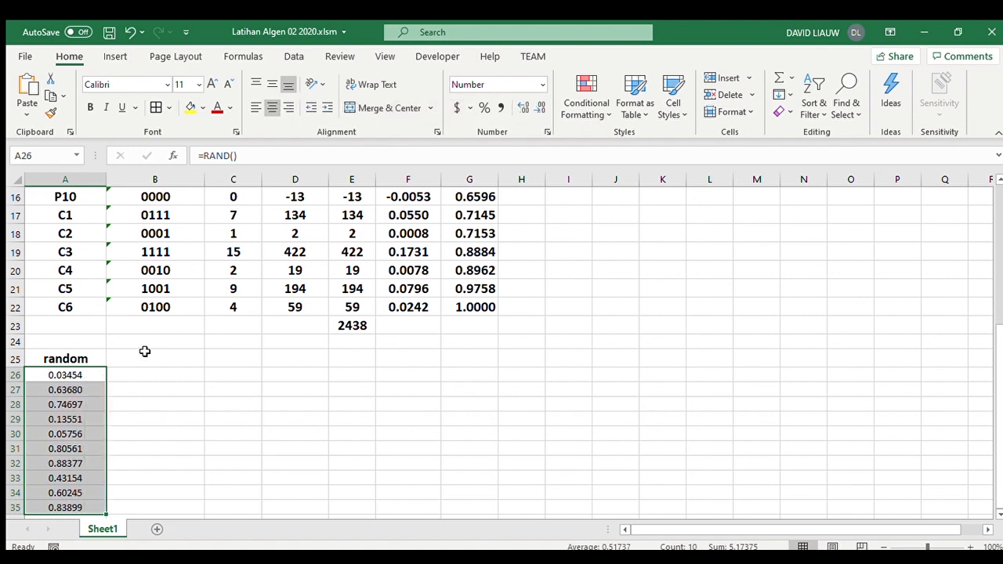
- Examine how the random numbers in A26:A35 relate to the probcum values and the chromosomes in B7:B22
{"action": "left_click", "coordinate": [145, 351]}
{"action": "left_click_drag", "start_coordinate": [76, 376], "coordinate": [99, 505]}
{"action": "left_click", "coordinate": [211, 485]}
{"action": "left_click", "coordinate": [141, 376]}
{"action": "scroll", "coordinate": [488, 362], "scroll_direction": "up", "scroll_amount": 4}
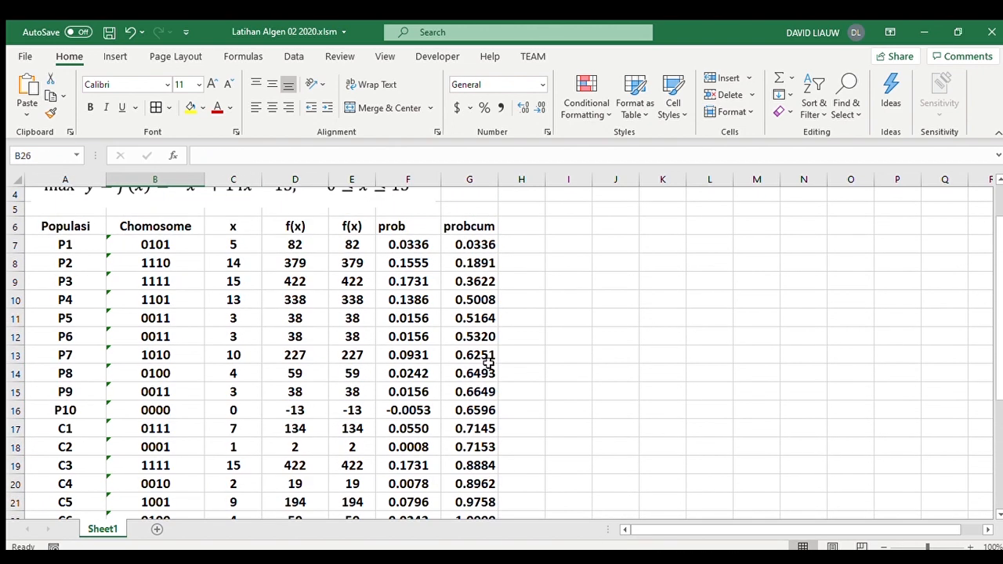
{"action": "scroll", "coordinate": [547, 228], "scroll_direction": "up", "scroll_amount": 1}
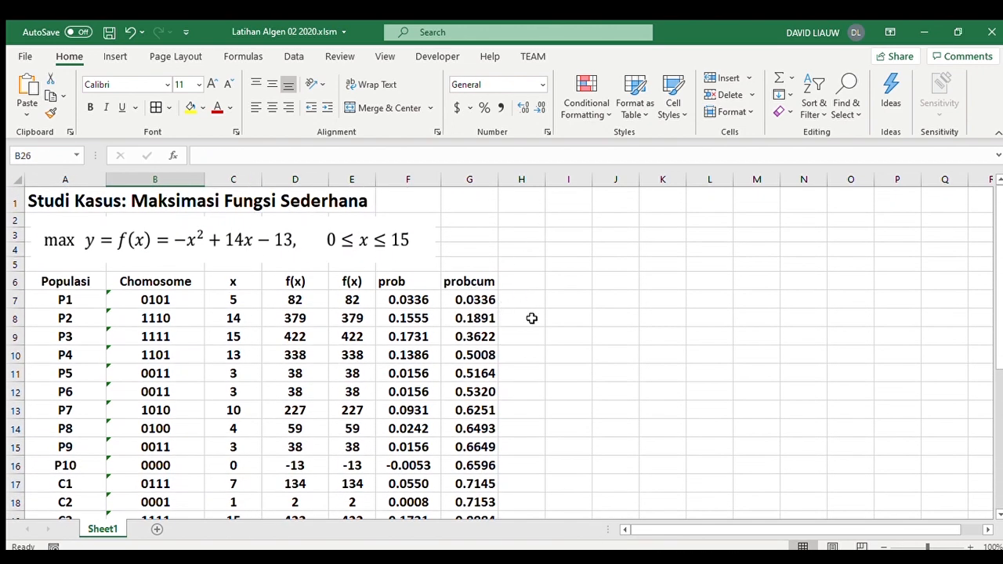
{"action": "scroll", "coordinate": [206, 416], "scroll_direction": "down", "scroll_amount": 5}
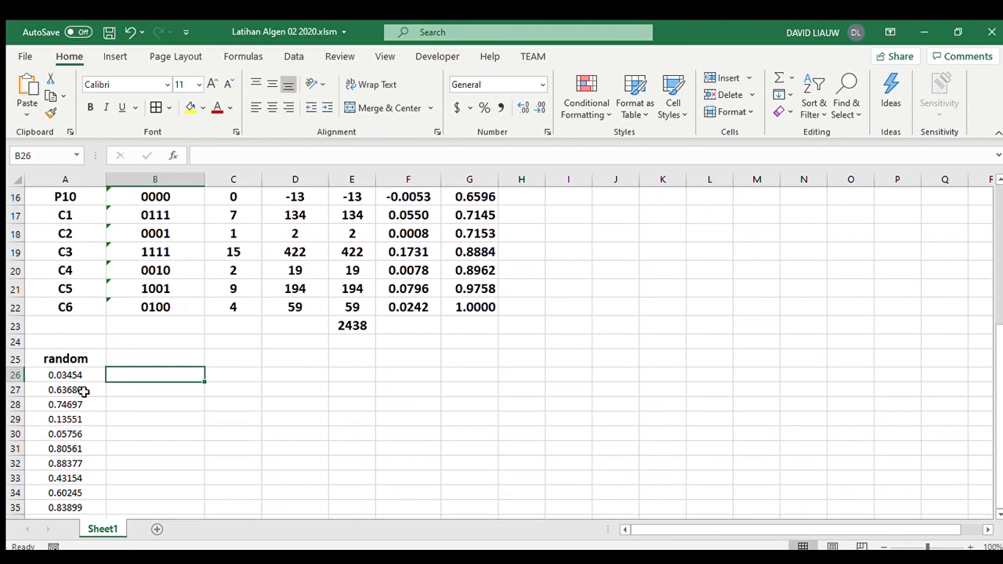
{"action": "left_click", "coordinate": [83, 384]}
{"action": "scroll", "coordinate": [355, 410], "scroll_direction": "up", "scroll_amount": 4}
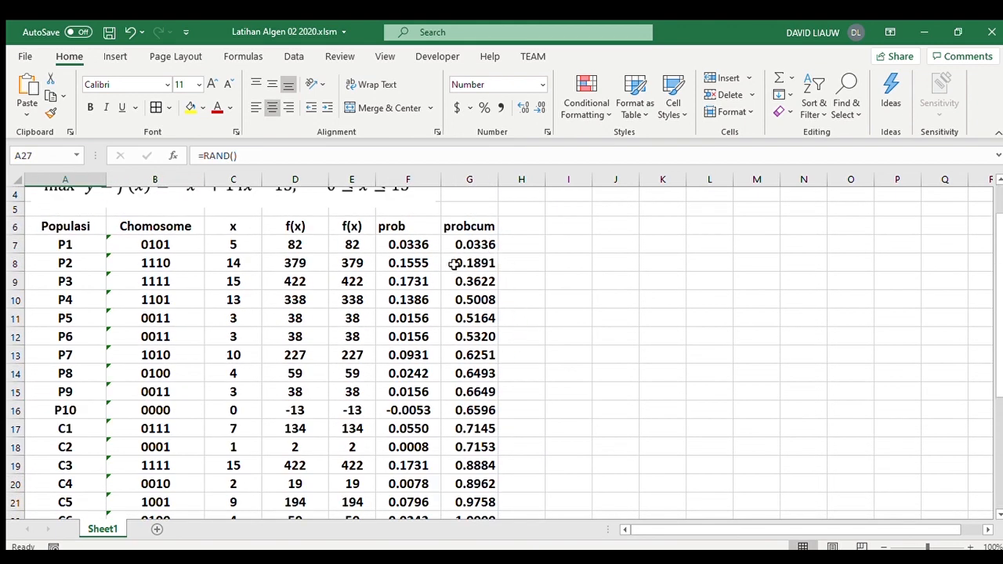
{"action": "left_click_drag", "start_coordinate": [159, 245], "coordinate": [156, 421]}
{"action": "scroll", "coordinate": [164, 416], "scroll_direction": "up", "scroll_amount": 3}
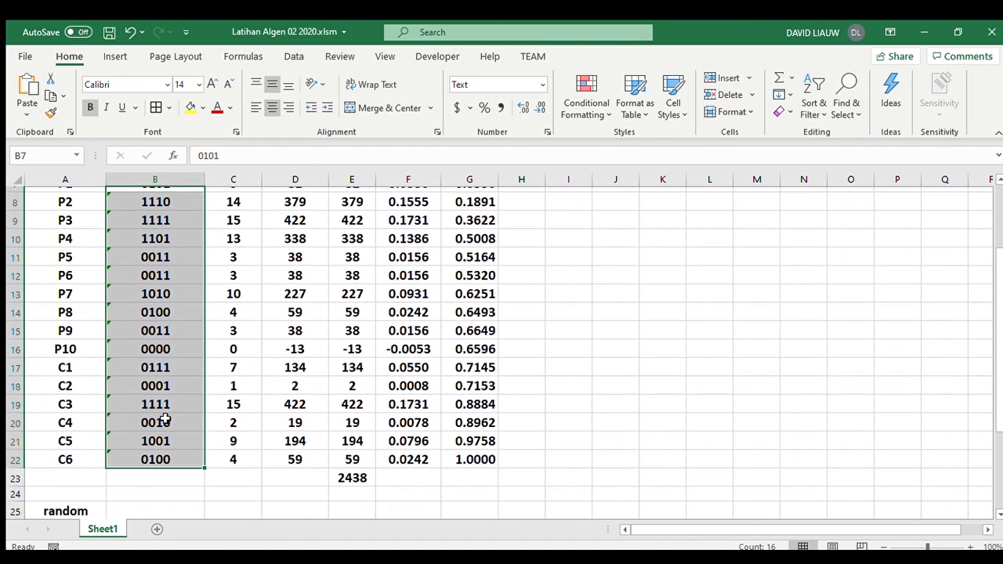
{"action": "scroll", "coordinate": [166, 415], "scroll_direction": "down", "scroll_amount": 5}
{"action": "left_click", "coordinate": [152, 374]}
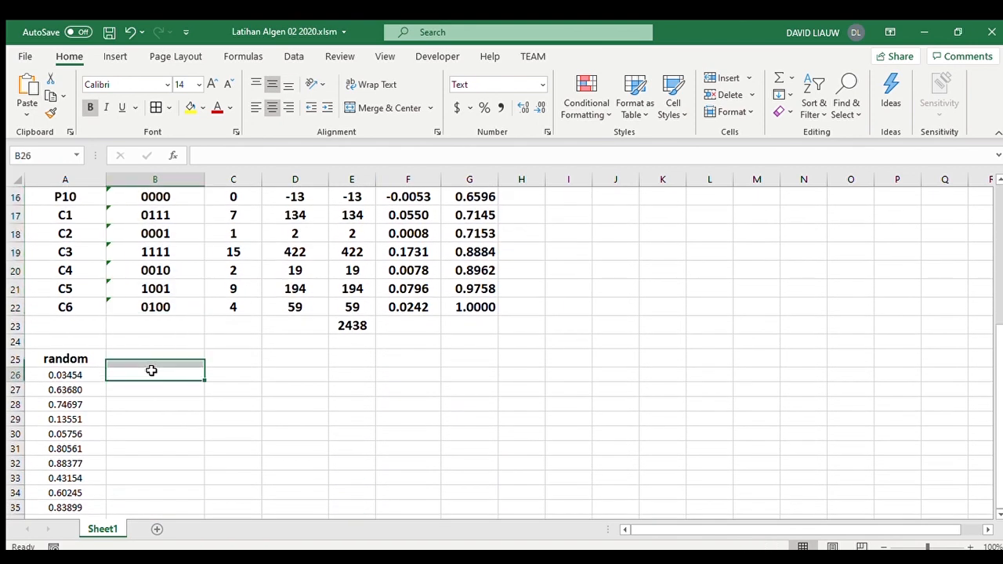
{"action": "left_click", "coordinate": [71, 375]}
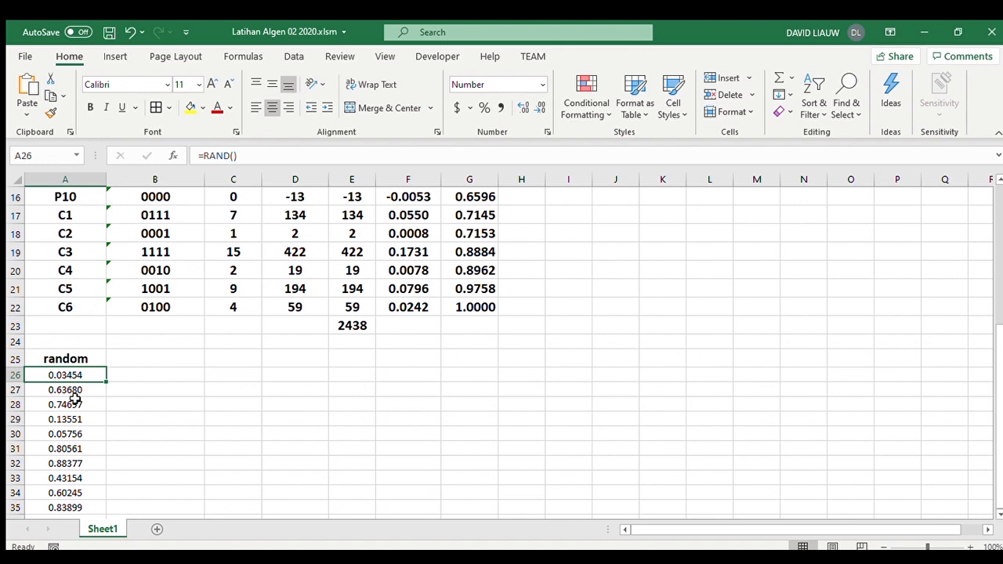
- Check the oprSelection code in Notepad and start an oprSelection formula in B26 with $G$7:$G$22 as the cumulative probabilities
{"action": "left_click", "coordinate": [142, 377]}
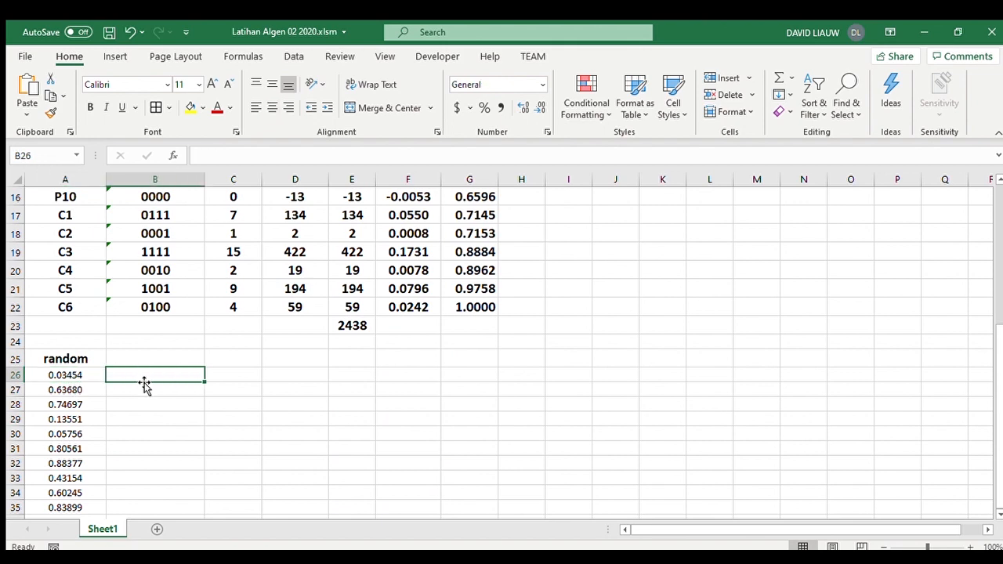
{"action": "type", "text": "="}
{"action": "key", "text": "alt+Tab"}
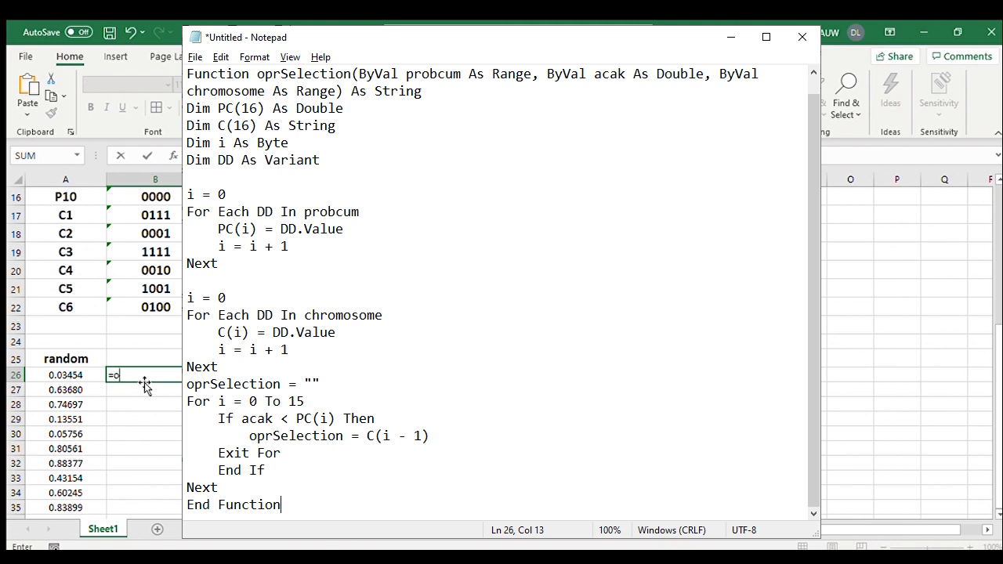
{"action": "type", "text": "rSelection("}
{"action": "scroll", "coordinate": [322, 409], "scroll_direction": "up", "scroll_amount": 5}
{"action": "left_click", "coordinate": [482, 300]}
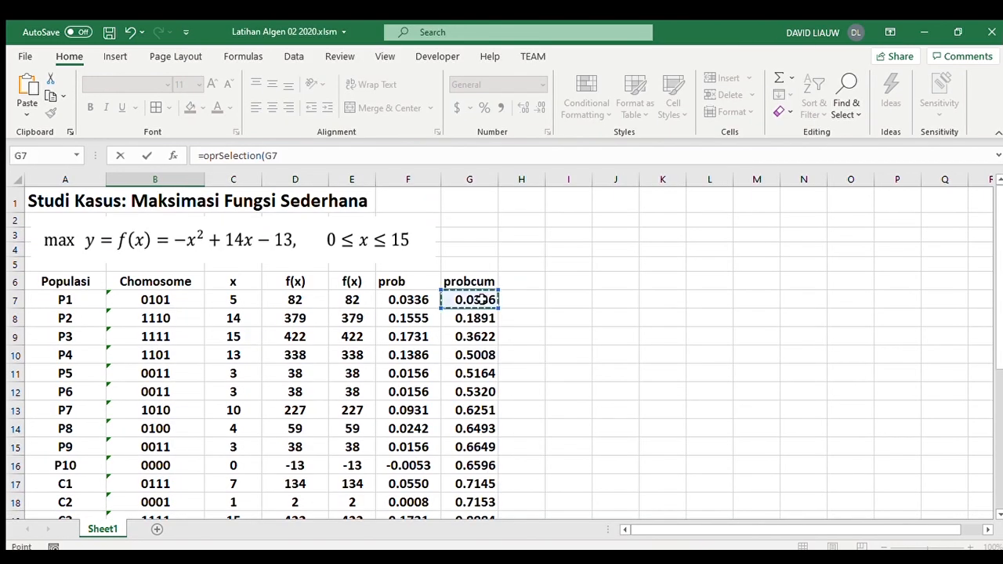
{"action": "scroll", "coordinate": [520, 376], "scroll_direction": "down", "scroll_amount": 3}
{"action": "left_click", "coordinate": [484, 416], "text": "shift"}
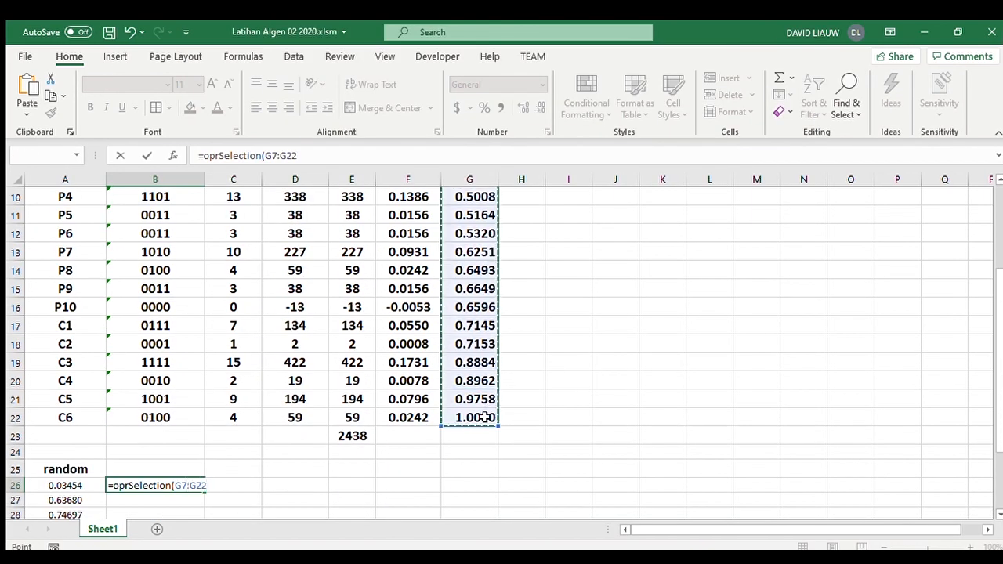
{"action": "key", "text": "F4"}
{"action": "type", "text": ","}
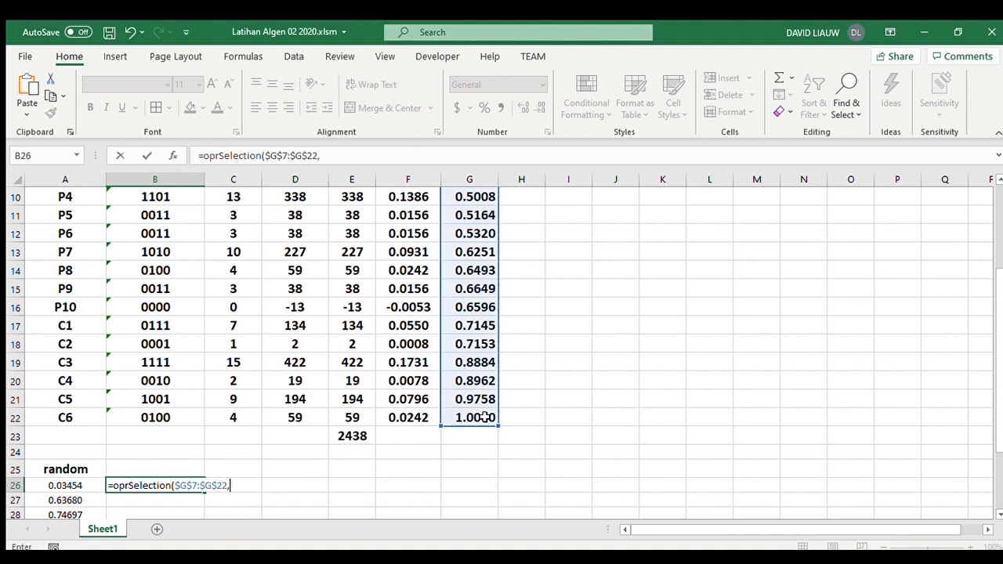
- Complete the B26 formula with A26 as the random number and $B$7:$B$22 as the chromosome range
{"action": "left_click", "coordinate": [73, 485]}
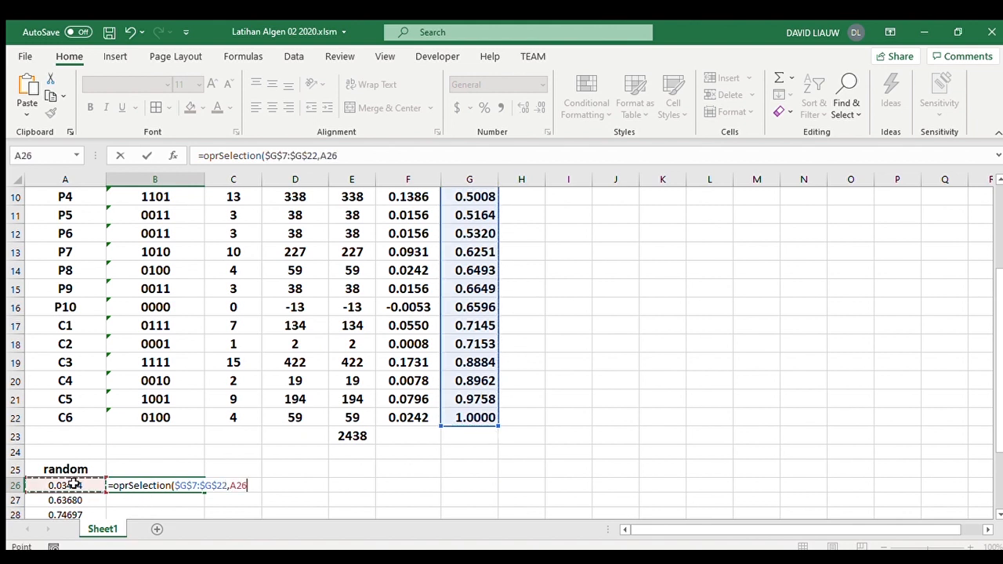
{"action": "type", "text": ","}
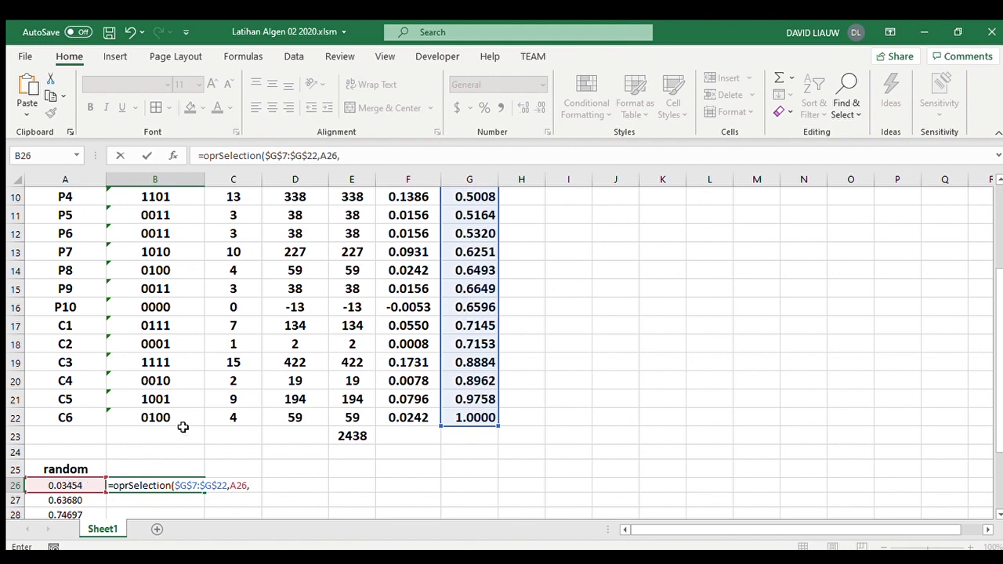
{"action": "scroll", "coordinate": [182, 426], "scroll_direction": "up", "scroll_amount": 3}
{"action": "left_click", "coordinate": [161, 304]}
{"action": "scroll", "coordinate": [166, 317], "scroll_direction": "down", "scroll_amount": 4}
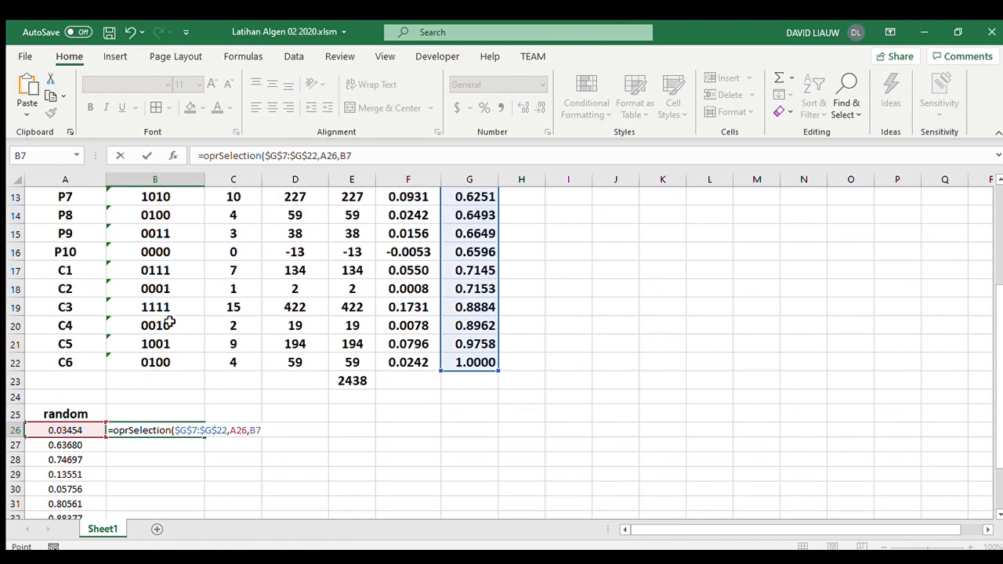
{"action": "left_click", "coordinate": [175, 360], "text": "shift"}
{"action": "key", "text": "F4"}
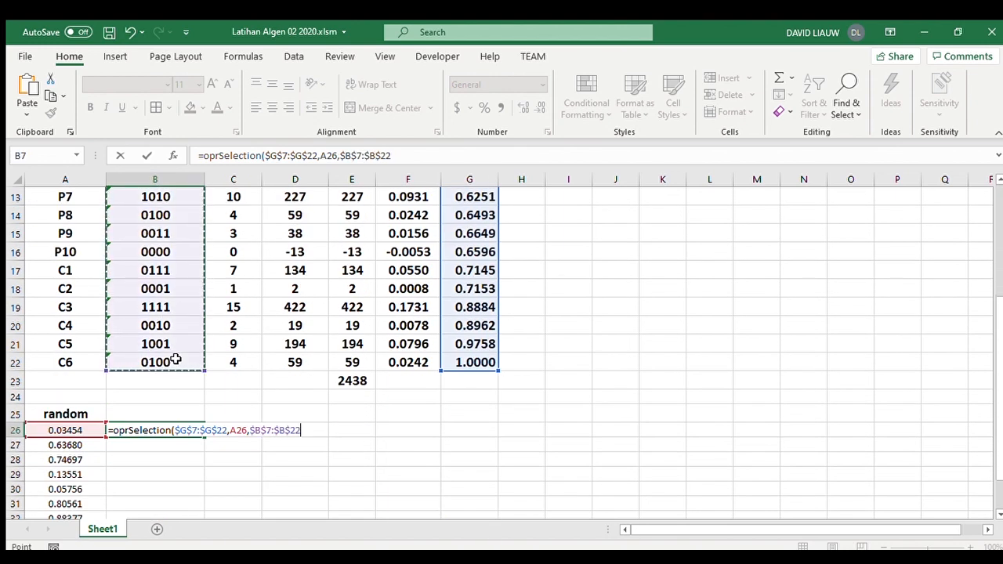
{"action": "type", "text": ")"}
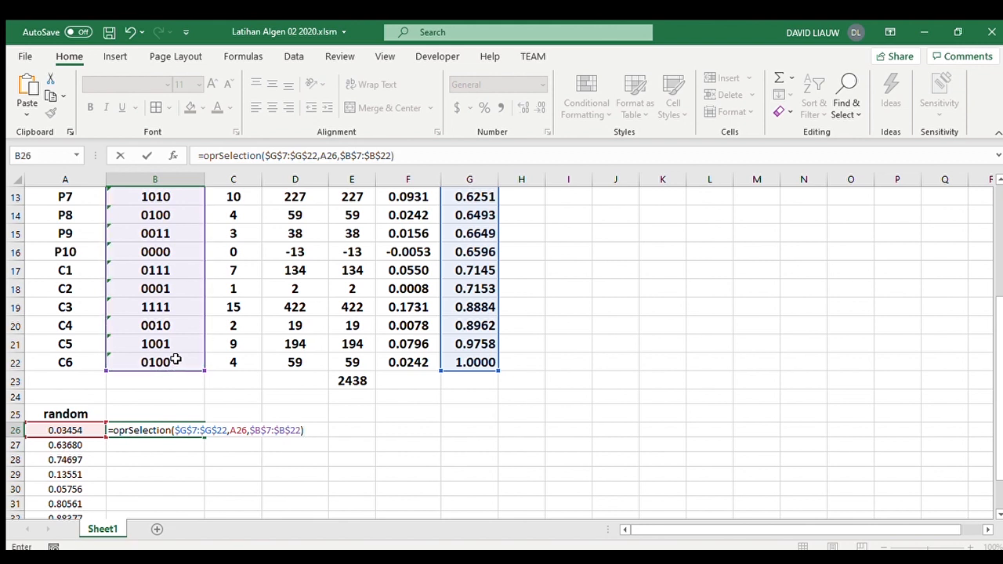
{"action": "key", "text": "Return"}
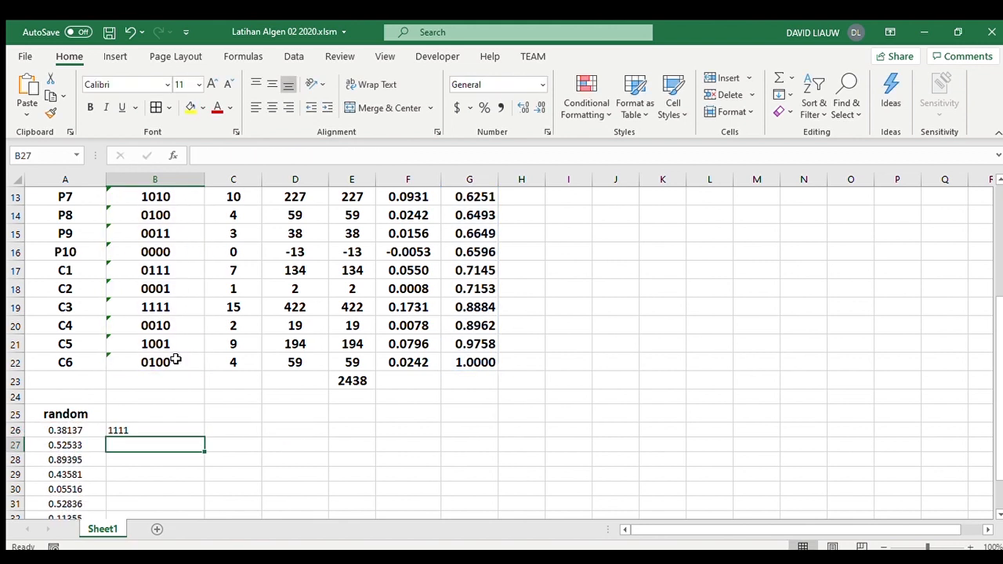
- Replace the RAND formulas in A26:A35 with their displayed five-decimal numbers as fixed values
{"action": "left_click", "coordinate": [179, 428]}
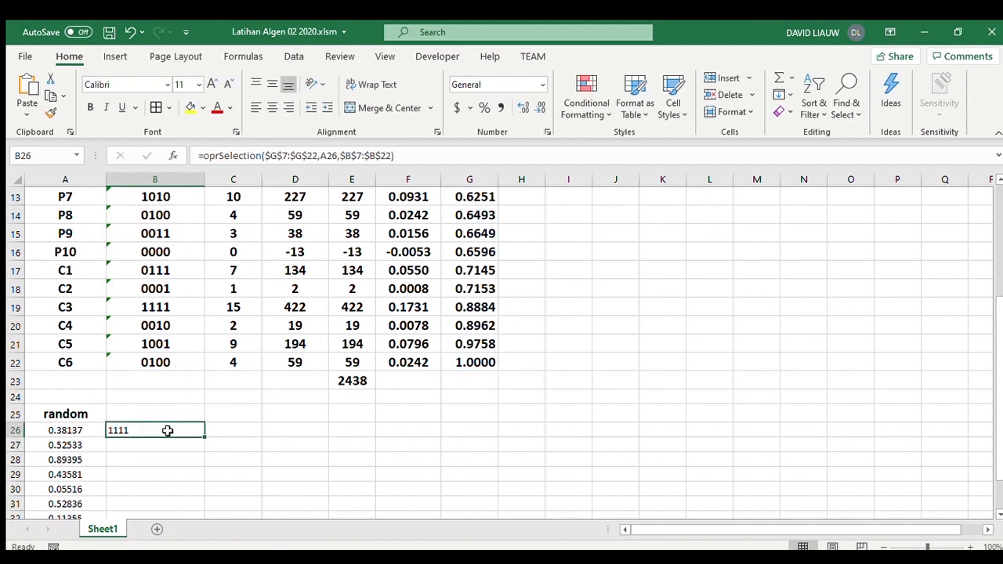
{"action": "left_click", "coordinate": [93, 430]}
{"action": "scroll", "coordinate": [92, 436], "scroll_direction": "down", "scroll_amount": 3}
{"action": "left_click", "coordinate": [76, 398], "text": "shift"}
{"action": "key", "text": "ctrl+c"}
{"action": "left_click", "coordinate": [626, 559]}
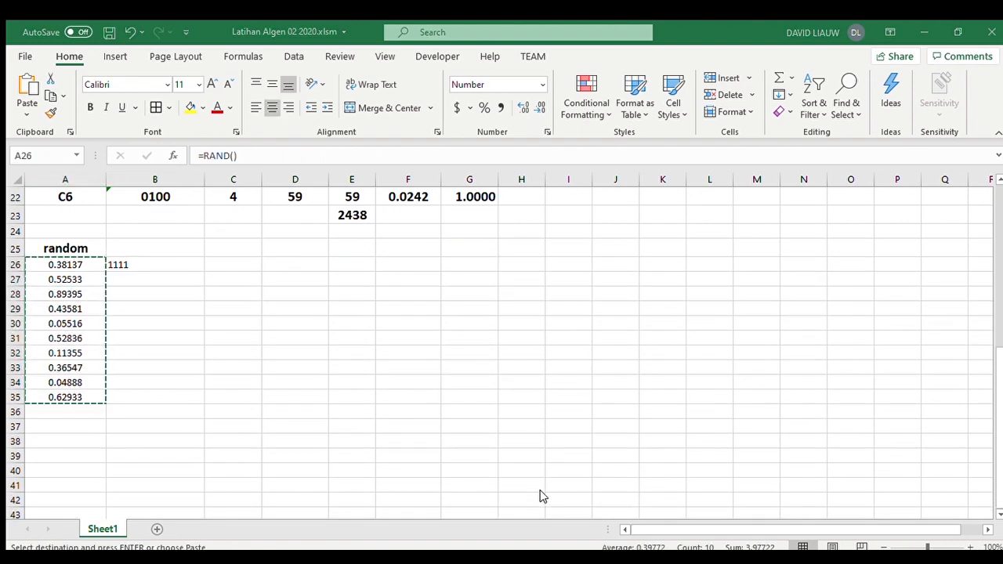
{"action": "scroll", "coordinate": [432, 333], "scroll_direction": "up", "scroll_amount": 2}
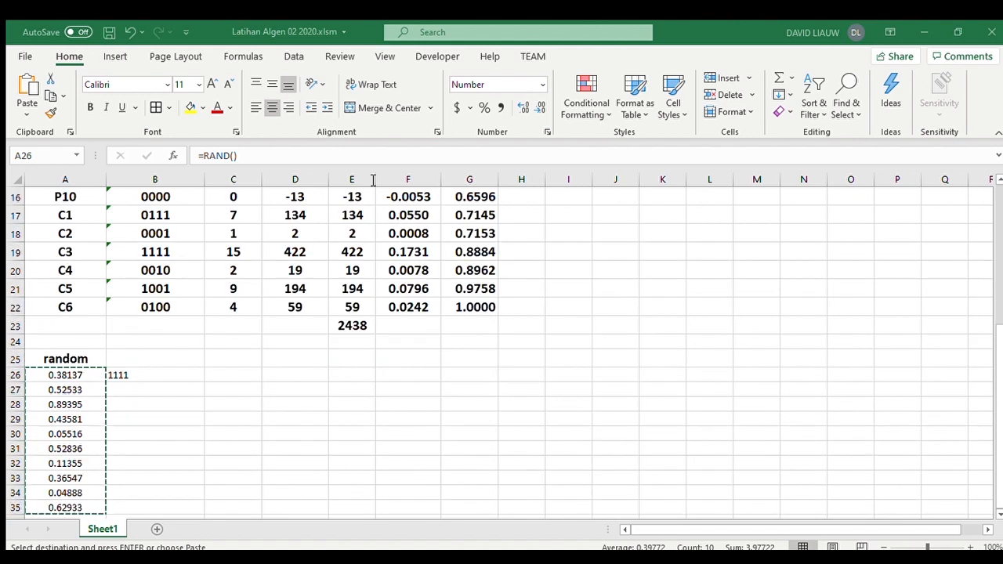
{"action": "scroll", "coordinate": [180, 329], "scroll_direction": "down", "scroll_amount": 1}
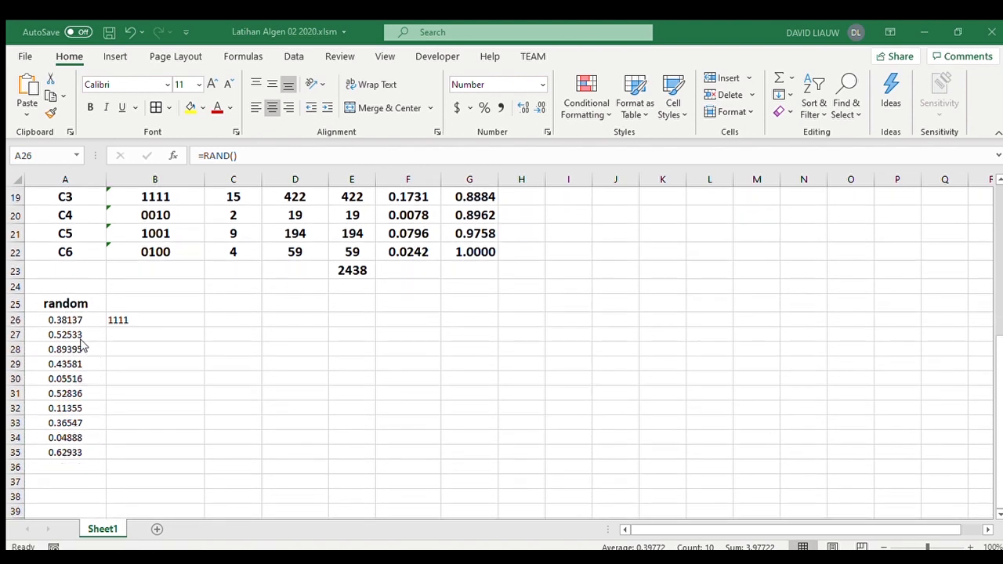
{"action": "key", "text": "Escape"}
{"action": "key", "text": "ctrl+v"}
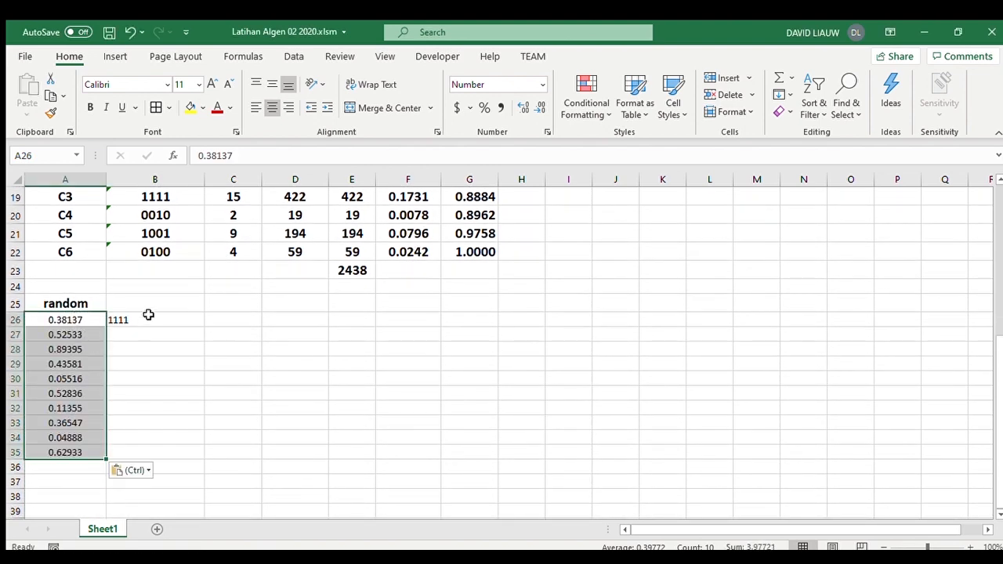
- Fill the oprSelection formula from B26 down to B35 and centre the selected chromosomes
{"action": "left_click", "coordinate": [149, 318]}
{"action": "left_click_drag", "start_coordinate": [204, 325], "coordinate": [199, 459]}
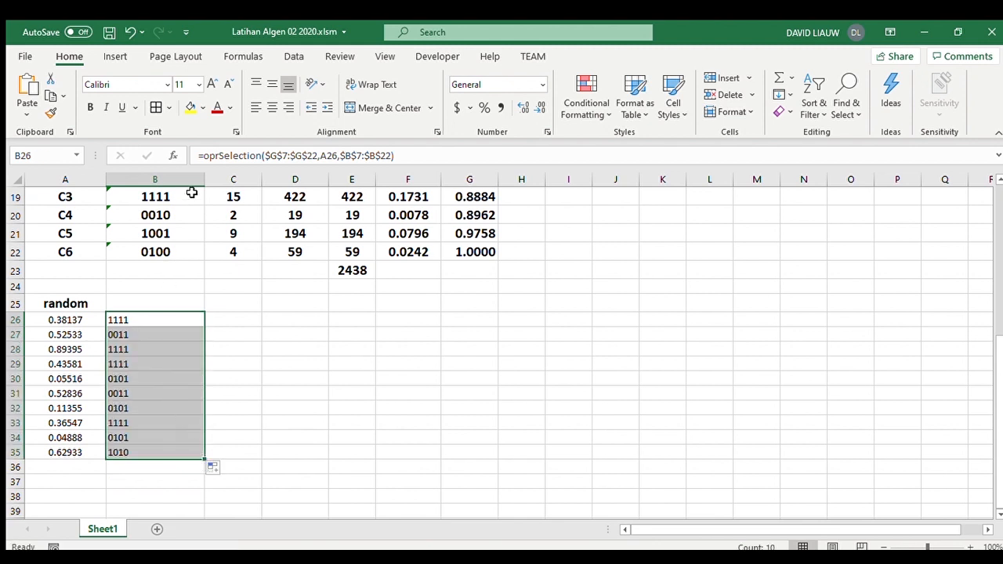
{"action": "left_click", "coordinate": [271, 108]}
- Copy the cell formatting of the C4 chromosome in B20 onto B26:B35 with Format Painter
{"action": "left_click", "coordinate": [166, 213]}
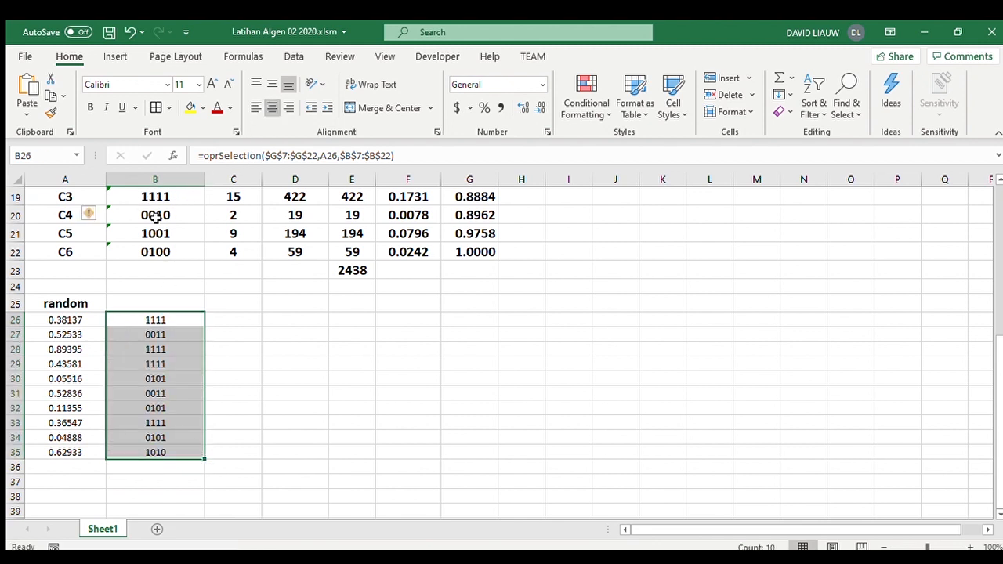
{"action": "left_click", "coordinate": [51, 113]}
{"action": "left_click_drag", "start_coordinate": [157, 320], "coordinate": [173, 451]}
{"action": "left_click", "coordinate": [282, 458]}
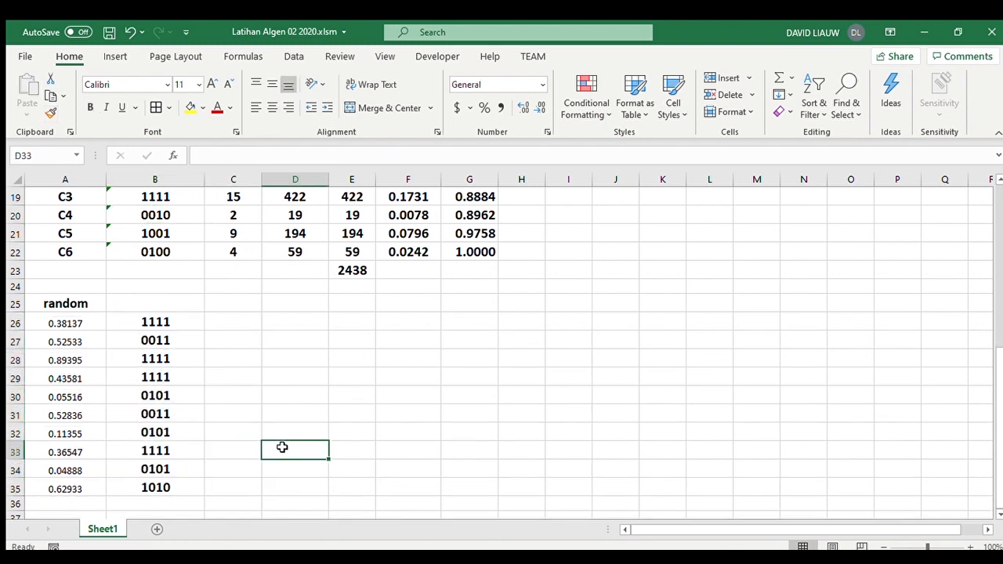